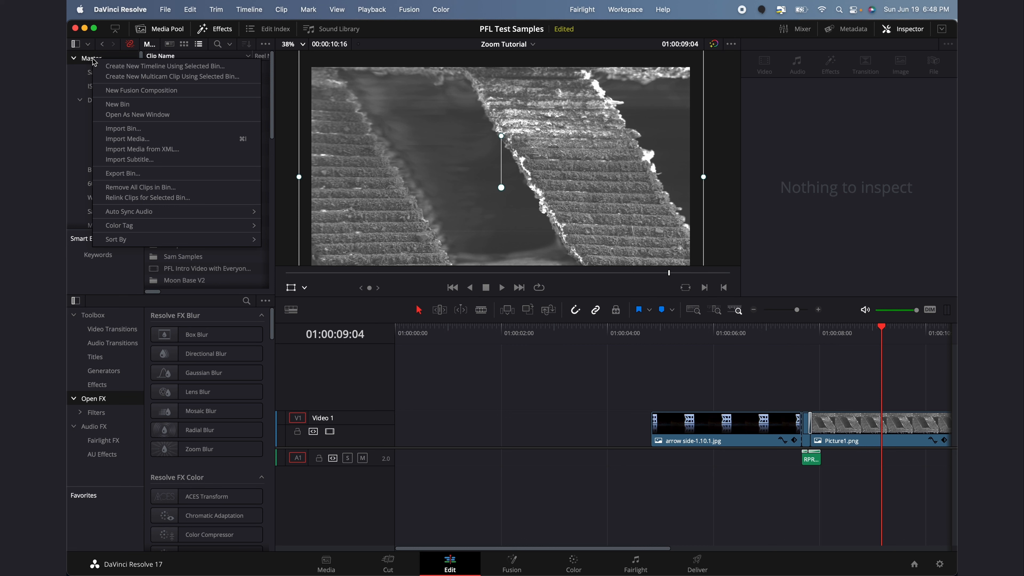
# - Open the Zoom Tutorial bin in the media pool
pyautogui.click(75, 128)
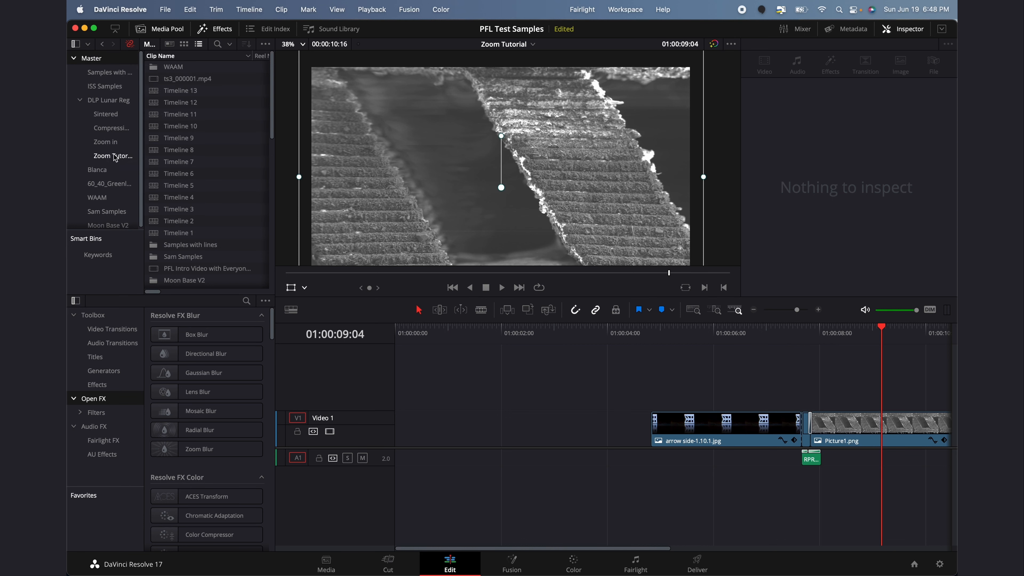
pyautogui.click(113, 156)
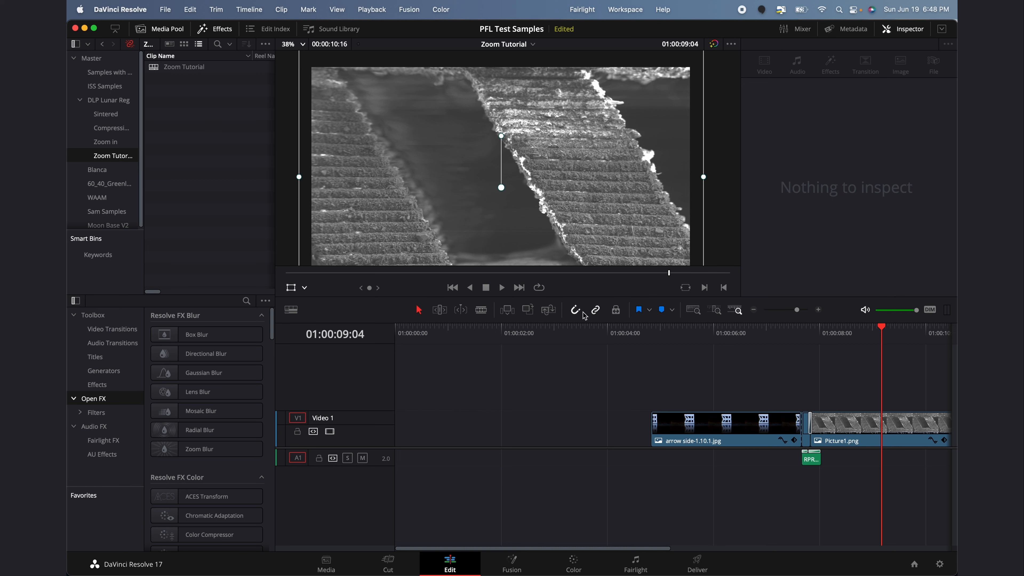
pyautogui.click(595, 310)
pyautogui.doubleClick(116, 158)
pyautogui.press('Return')
pyautogui.click(165, 9)
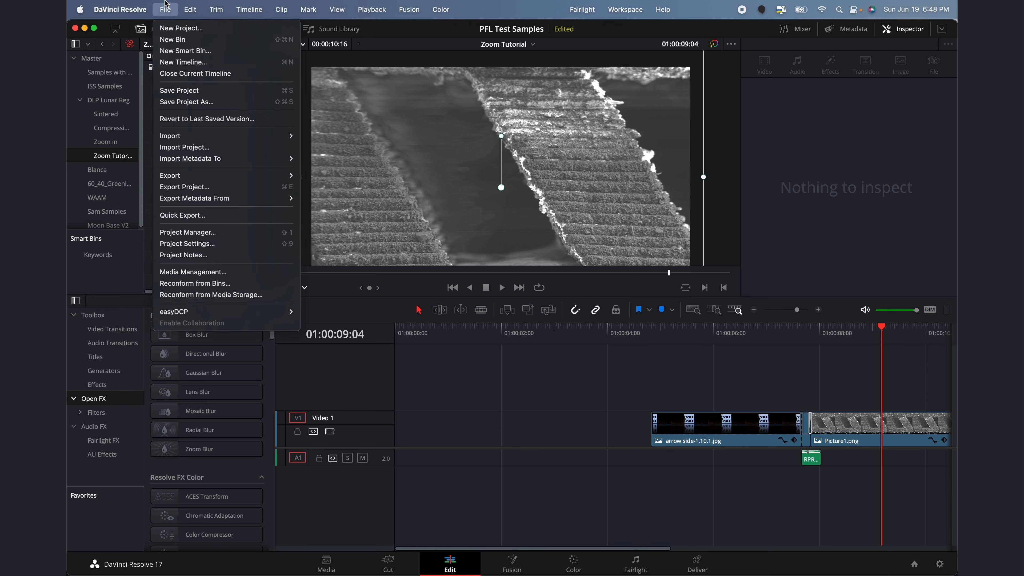
pyautogui.click(151, 80)
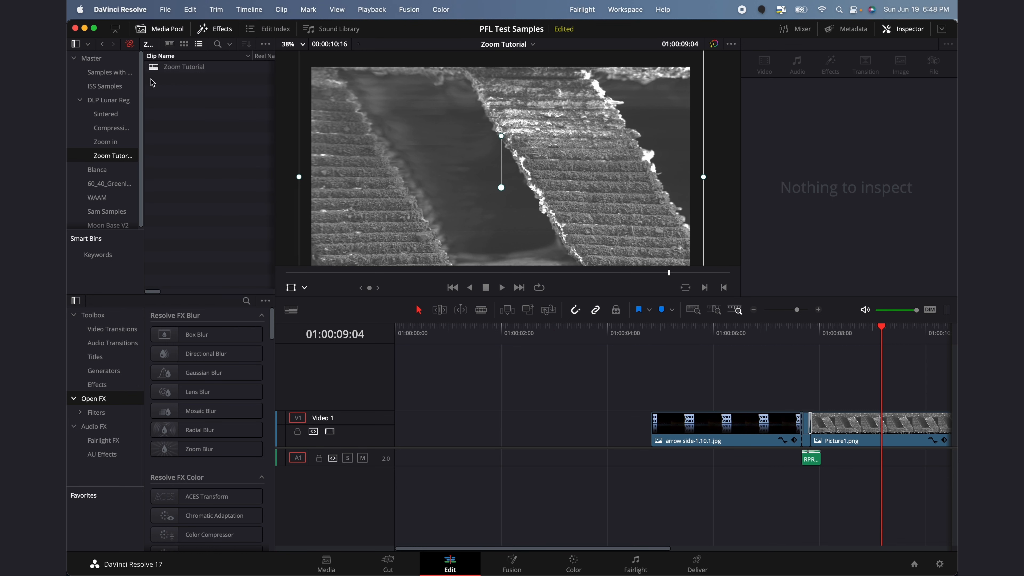
# - Import arrow side-1.10.1.jpg and Picture1.png from the DLP Greenland folder into the Zoom Tutorial bin
pyautogui.click(176, 72)
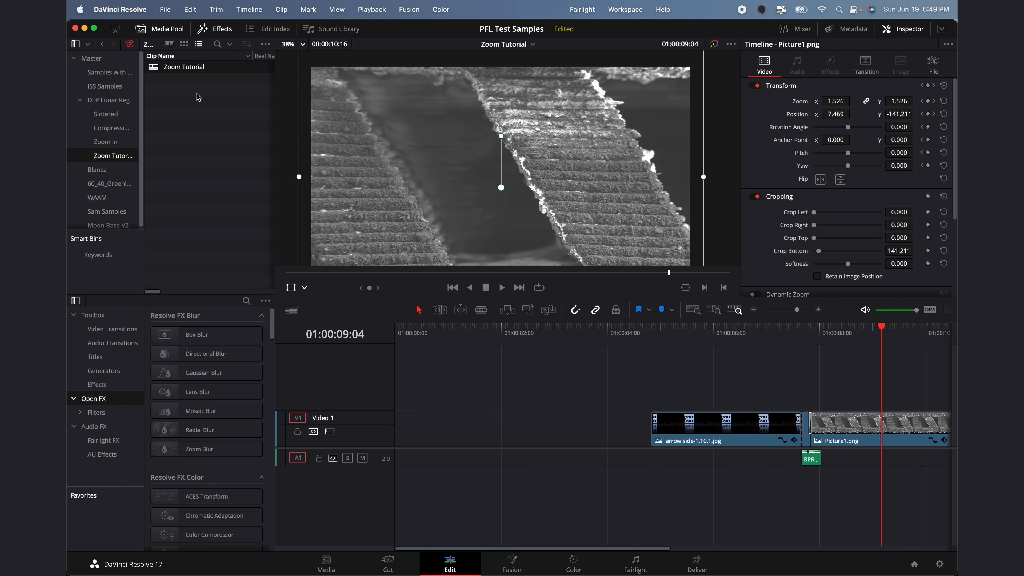
pyautogui.rightClick(206, 128)
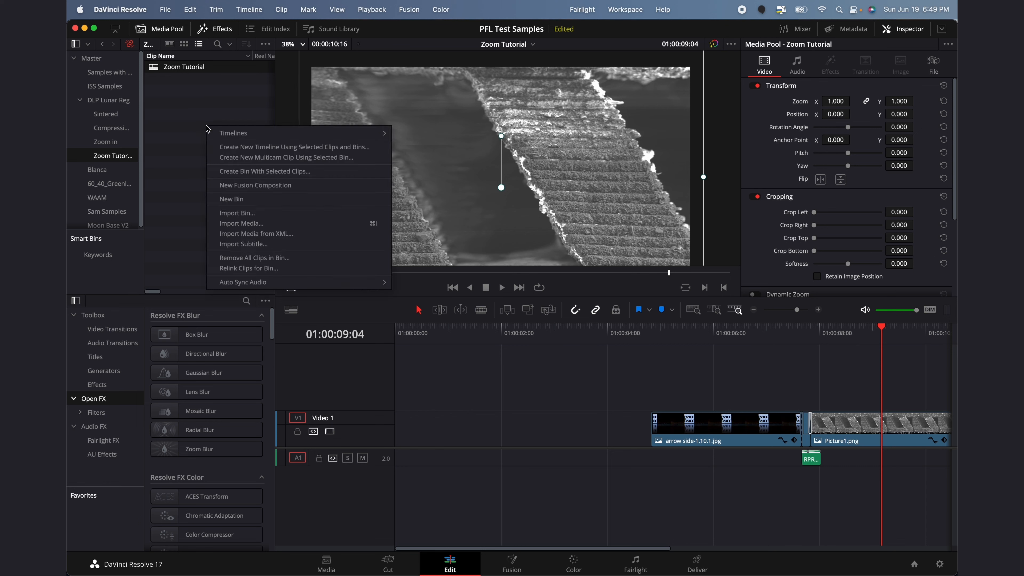
pyautogui.click(241, 223)
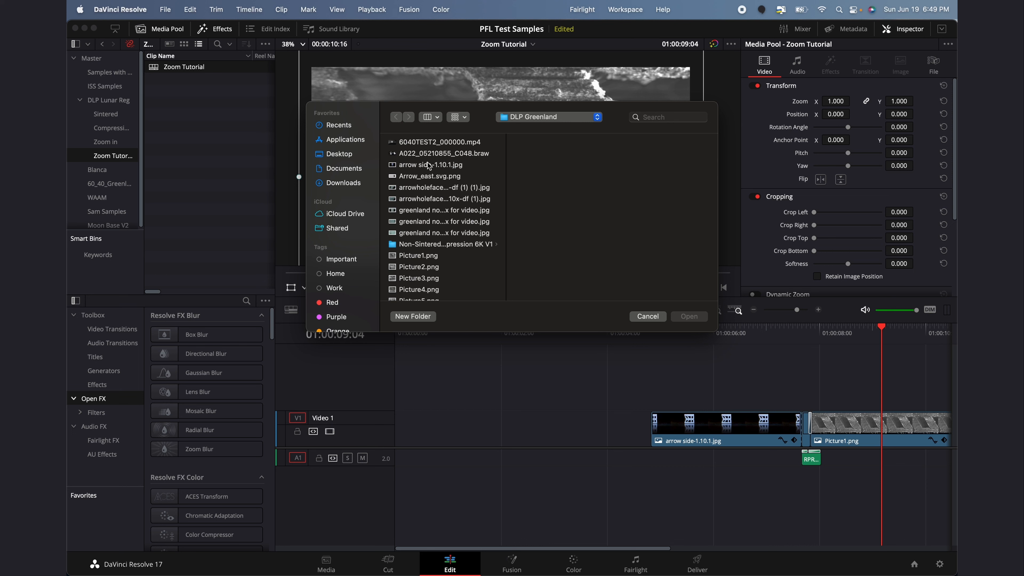
pyautogui.click(430, 169)
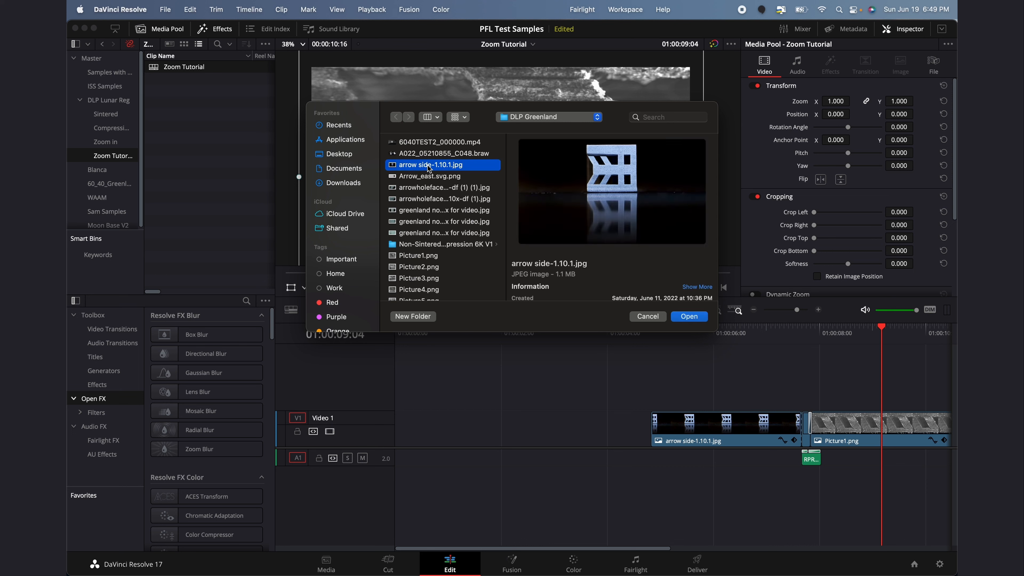
pyautogui.click(423, 256)
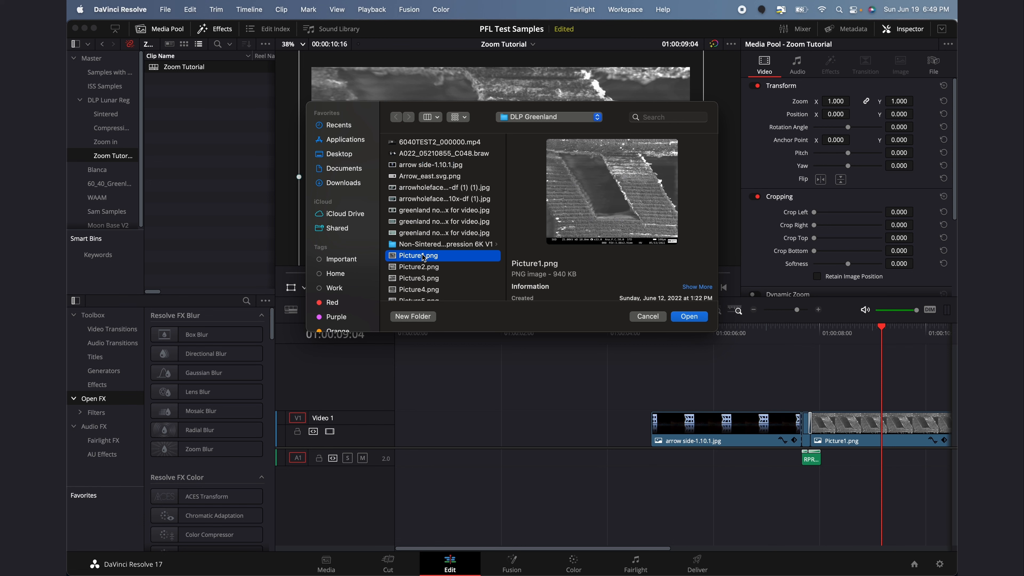
pyautogui.keyDown('super'); pyautogui.click(429, 167); pyautogui.keyUp('super')
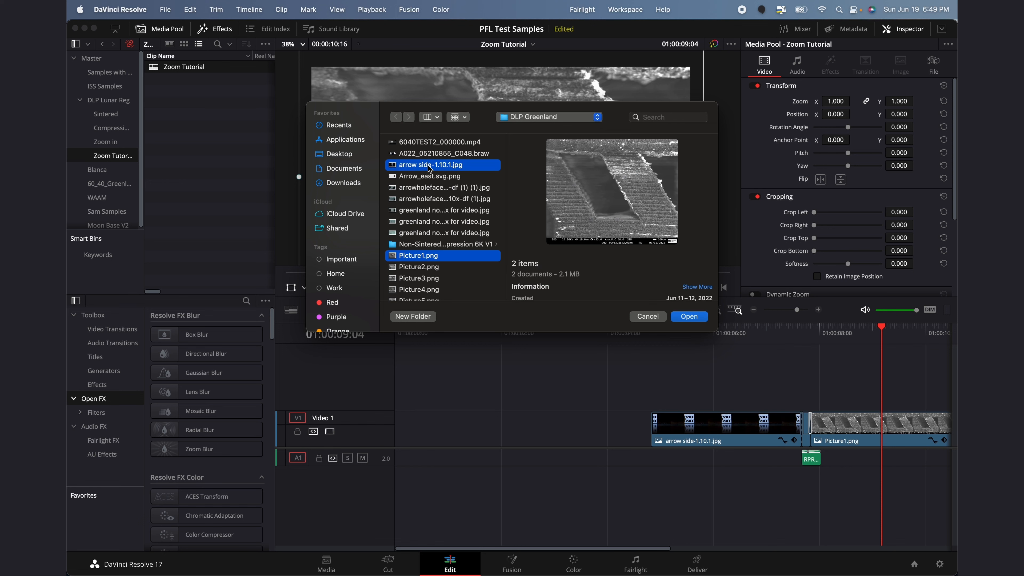
pyautogui.click(689, 316)
# - Preview the imported arrow side-1.10.1.jpg and Picture1.png images in the source viewer
pyautogui.click(155, 91)
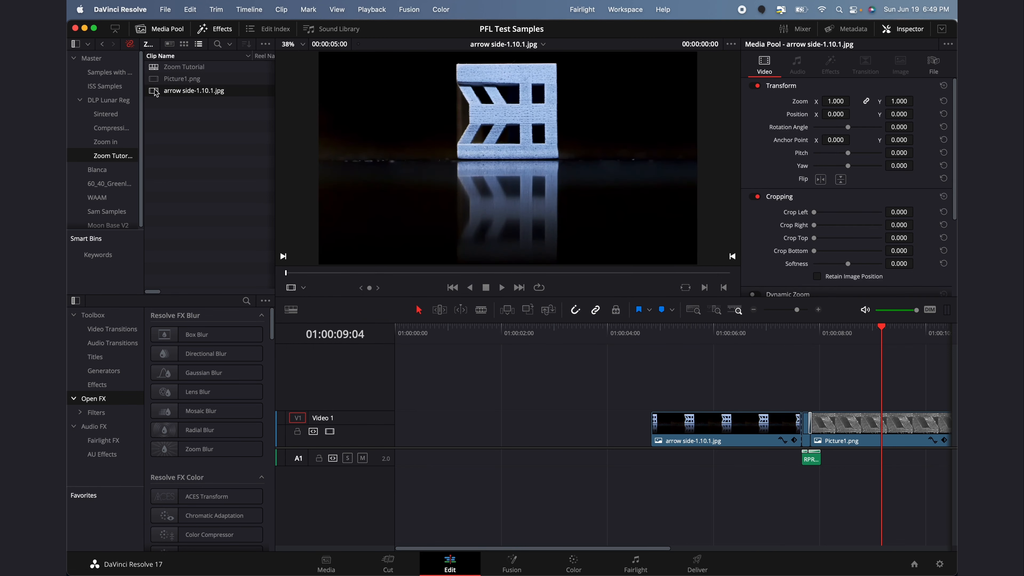
pyautogui.click(154, 79)
pyautogui.click(153, 92)
pyautogui.moveTo(154, 96)
pyautogui.mouseDown()
pyautogui.moveTo(323, 254)
pyautogui.moveTo(415, 392)
pyautogui.moveTo(403, 272)
pyautogui.moveTo(165, 82)
pyautogui.moveTo(381, 366)
pyautogui.moveTo(430, 411)
pyautogui.moveTo(149, 92)
pyautogui.mouseUp()
# - Play the existing zoom transition from arrow side-1.10.1.jpg into Picture1.png on the Zoom Tutorial timeline
pyautogui.click(912, 470)
pyautogui.moveTo(736, 341); pyautogui.dragTo(658, 341)
pyautogui.press('space')
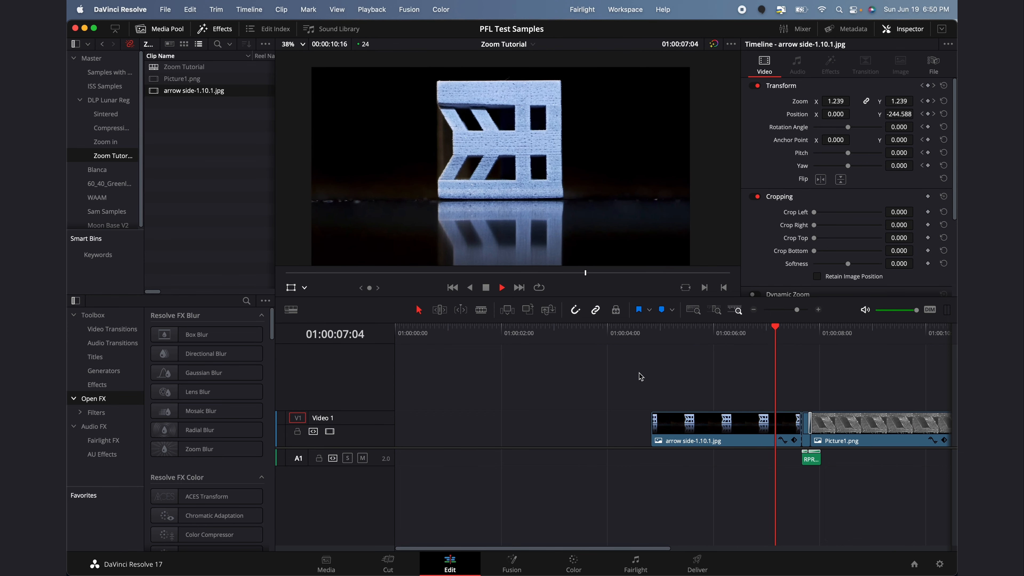
pyautogui.press('space')
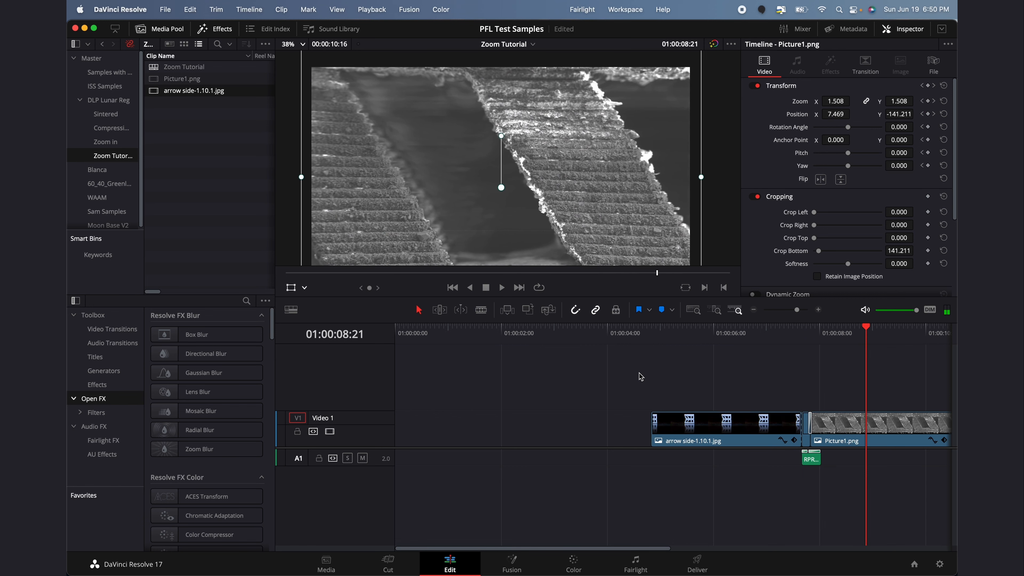
# - Move all existing clips together on the Zoom Tutorial timeline so they start at about 01:00:09:00
pyautogui.hscroll(5, 716, 380)
pyautogui.moveTo(563, 384); pyautogui.dragTo(765, 493)
pyautogui.click(487, 370)
pyautogui.moveTo(481, 382); pyautogui.dragTo(711, 462)
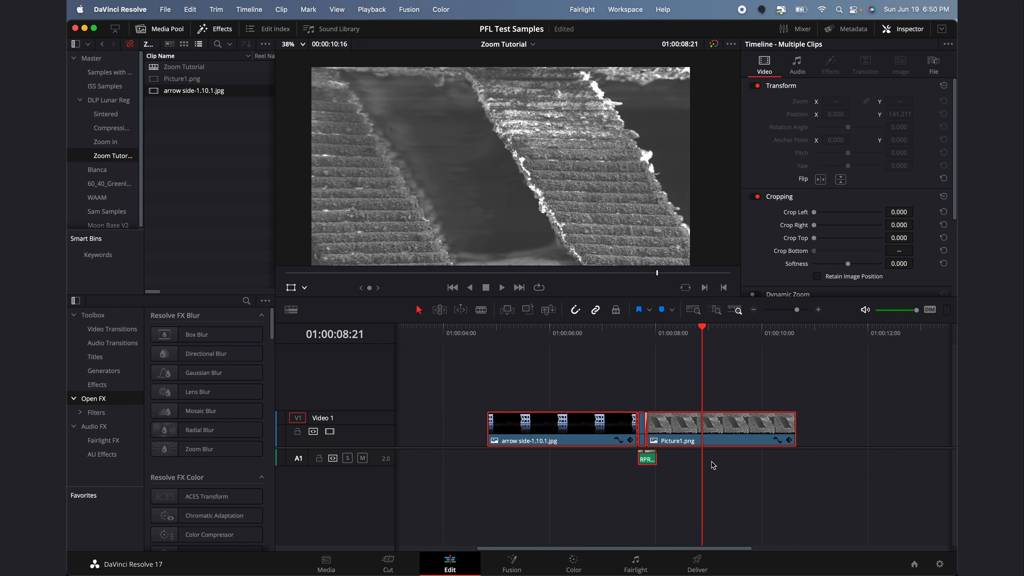
pyautogui.moveTo(594, 429); pyautogui.dragTo(820, 428)
# - Open Timeline 30 from the Zoom in bin and play the finished zoom sequence from its beginning
pyautogui.click(115, 144)
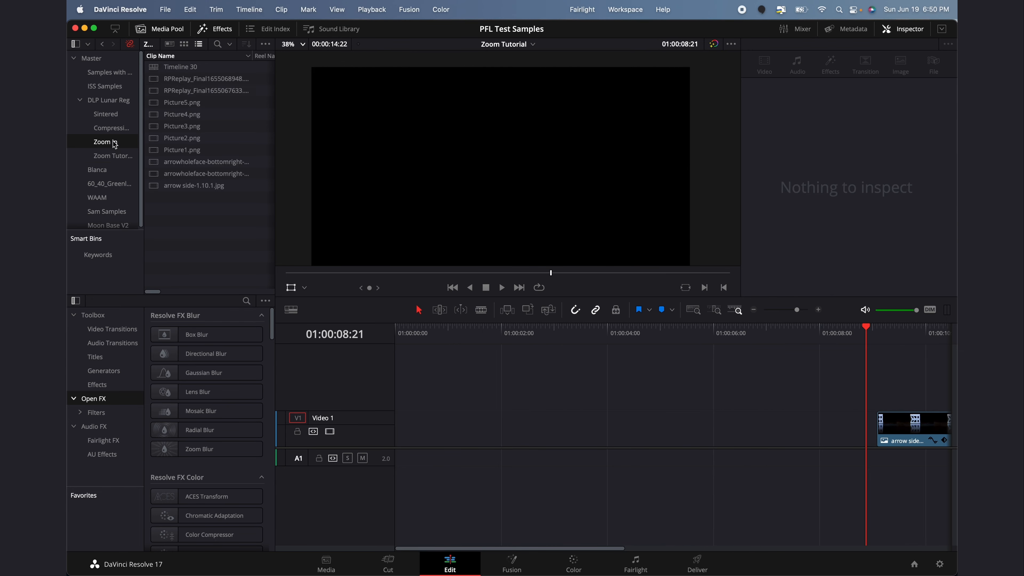
pyautogui.doubleClick(180, 67)
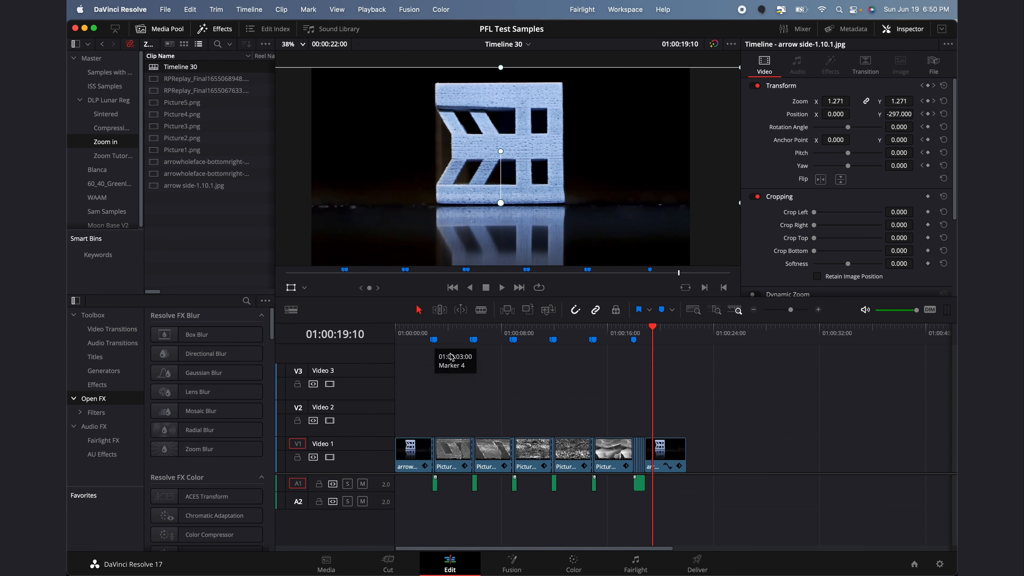
pyautogui.press('Home')
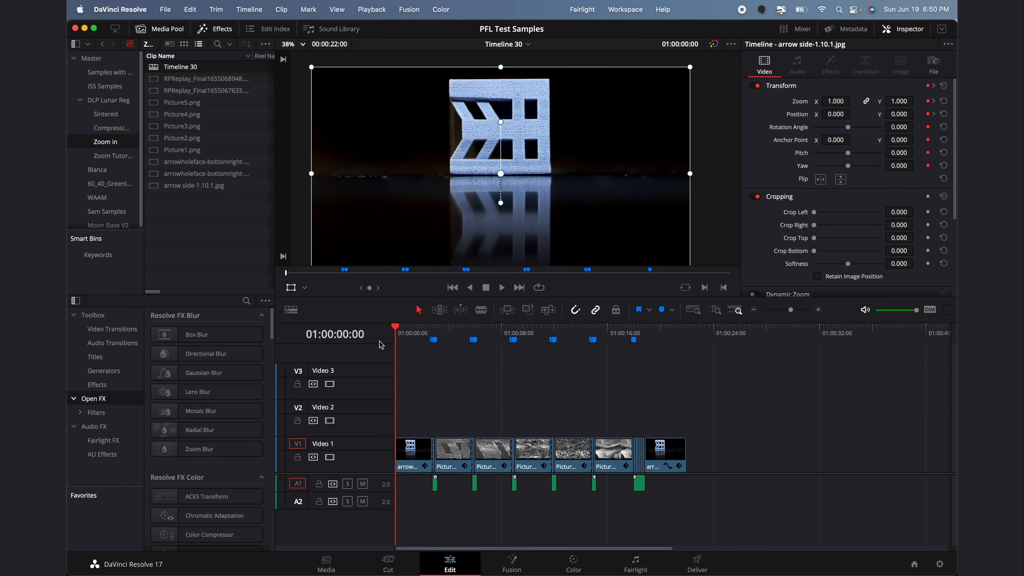
pyautogui.press('space')
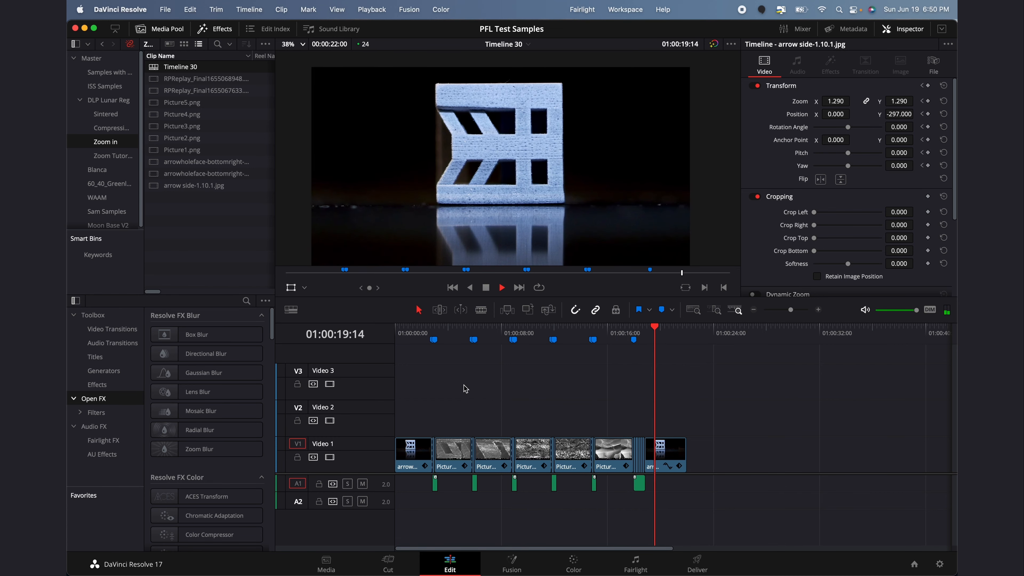
pyautogui.press('space')
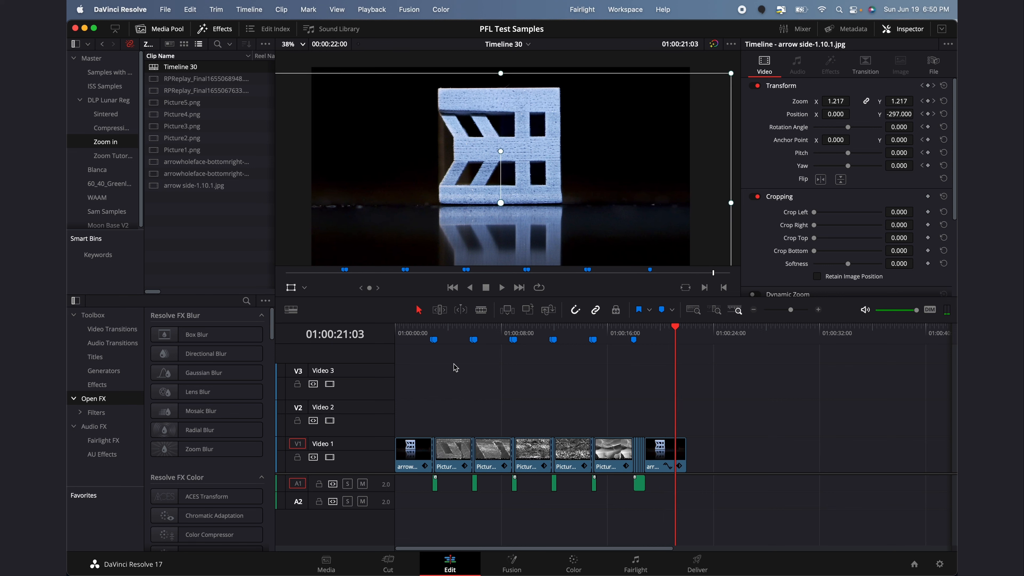
# - Replay Timeline 30's closing return to the arrow side image and its first zoom into Picture1.png
pyautogui.moveTo(419, 341)
pyautogui.mouseDown()
pyautogui.moveTo(478, 354)
pyautogui.moveTo(461, 360)
pyautogui.moveTo(620, 386)
pyautogui.mouseUp()
pyautogui.press('space')
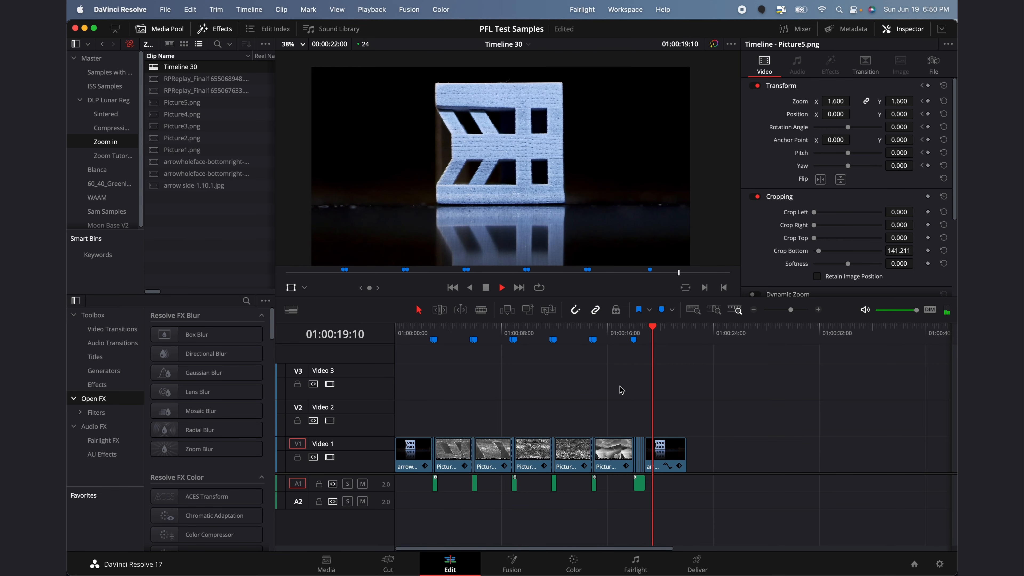
pyautogui.press('space')
pyautogui.click(411, 336)
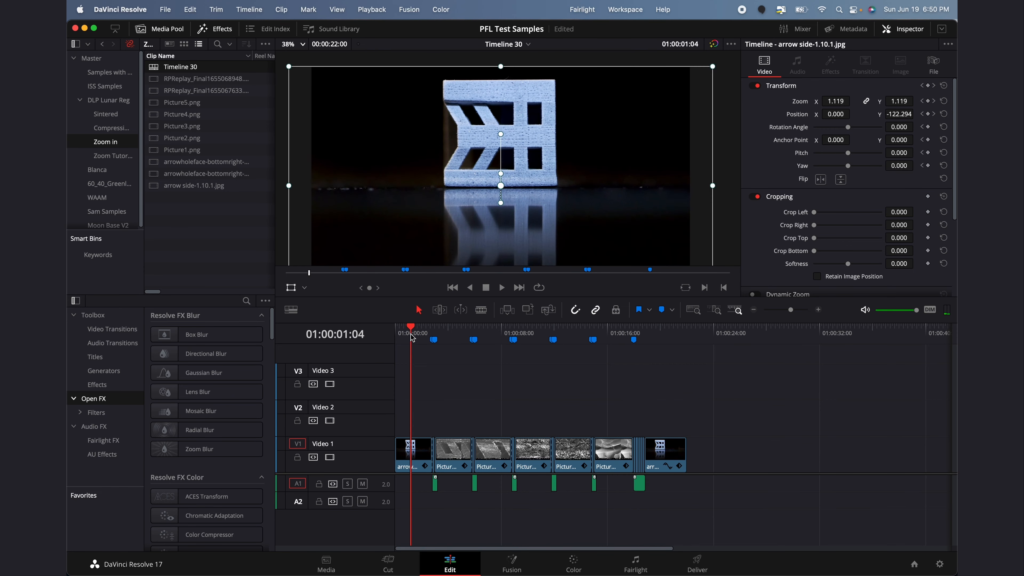
pyautogui.press('space')
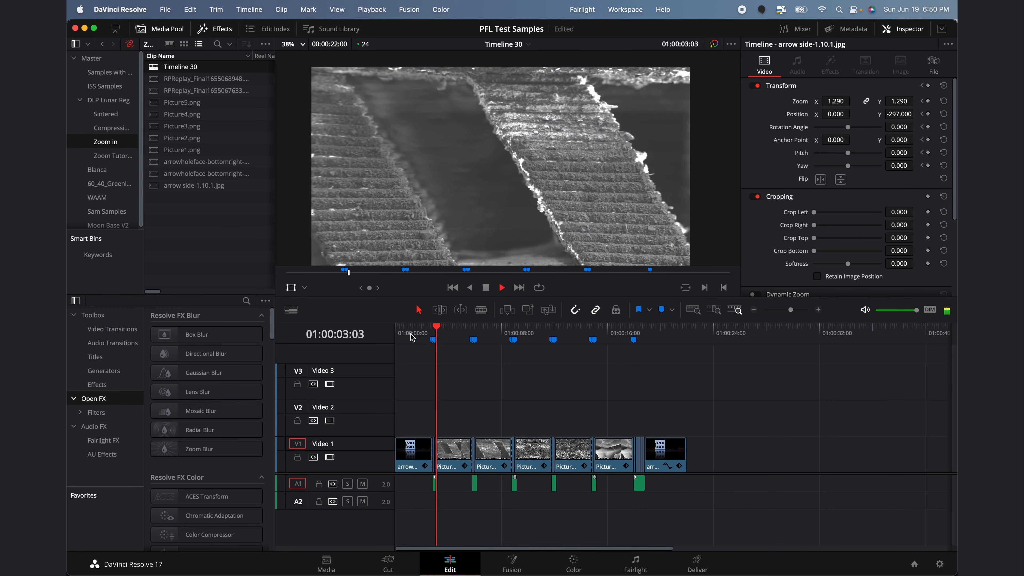
pyautogui.press('space')
# - Open the Zoom Tutorial timeline and place a 00:00:01:15 section of arrow side-1.10.1.jpg on Video 1 before the existing clips
pyautogui.click(124, 160)
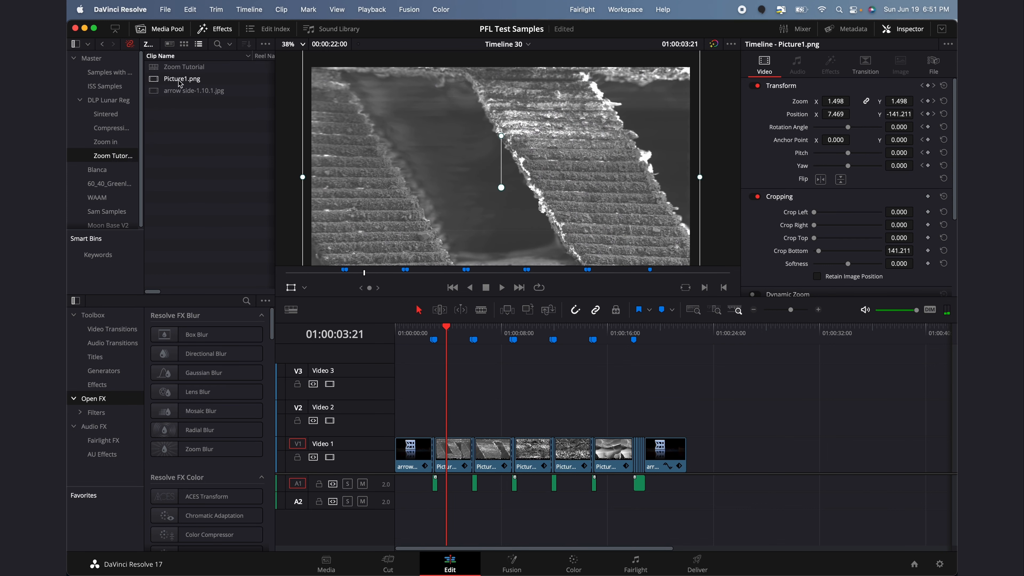
pyautogui.doubleClick(176, 66)
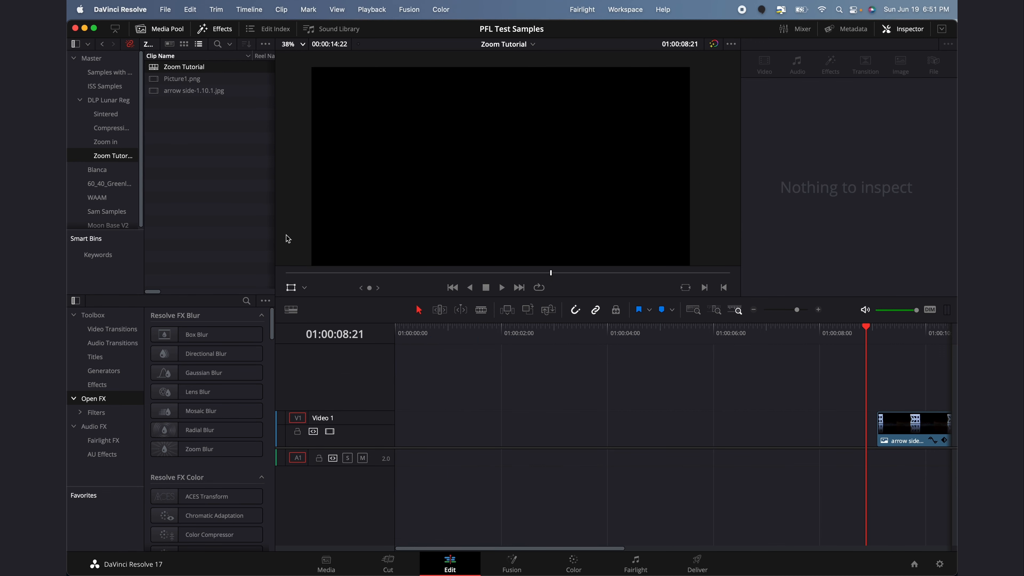
pyautogui.click(162, 91)
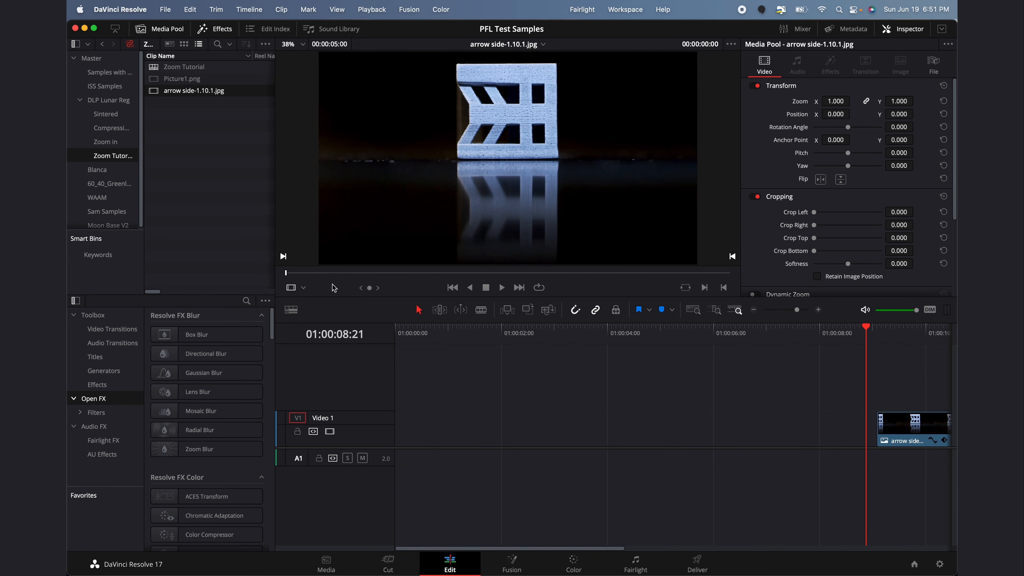
pyautogui.click(339, 273)
pyautogui.press('i')
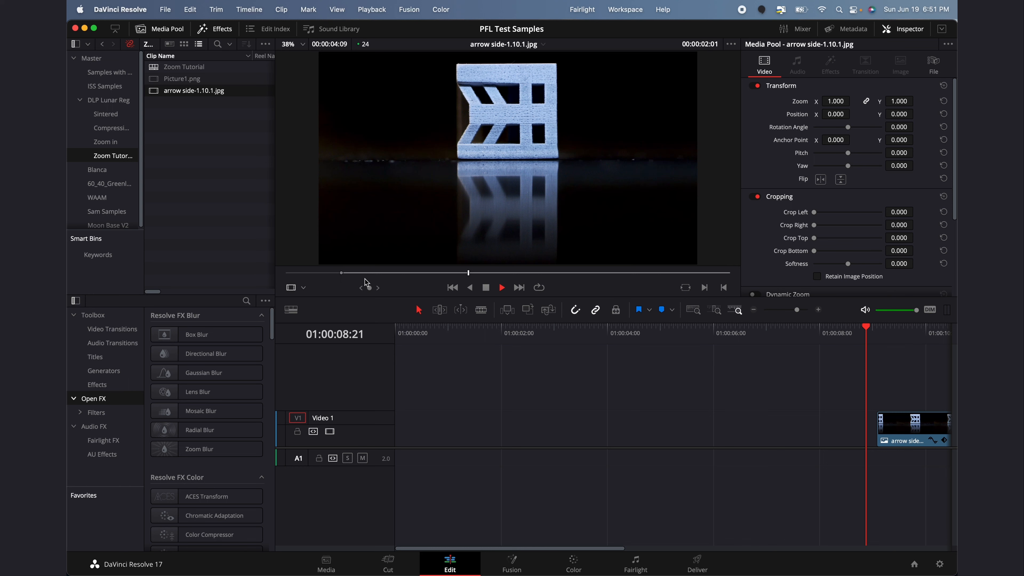
pyautogui.press('o')
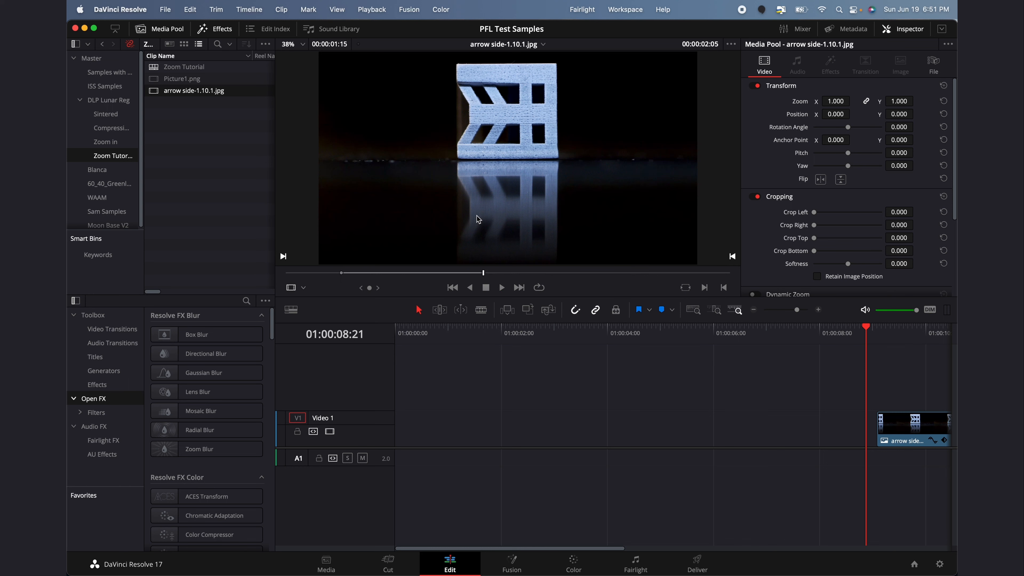
pyautogui.moveTo(505, 179); pyautogui.dragTo(489, 435)
# - Delete the gap before the new arrow side clip and return the playhead to the timeline start
pyautogui.click(467, 428)
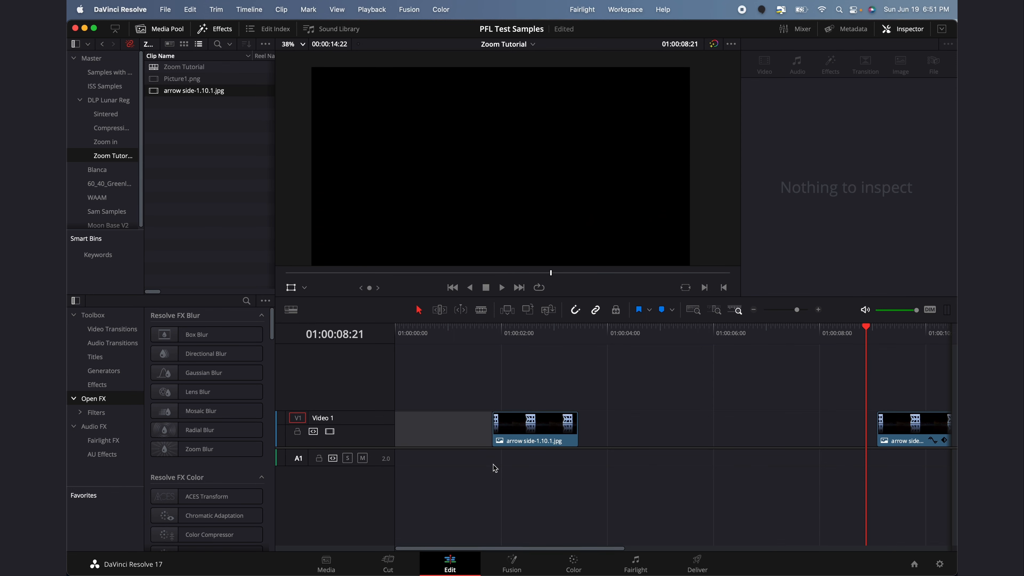
pyautogui.press('Delete')
pyautogui.press('Up')
pyautogui.press('Up')
pyautogui.press('Up')
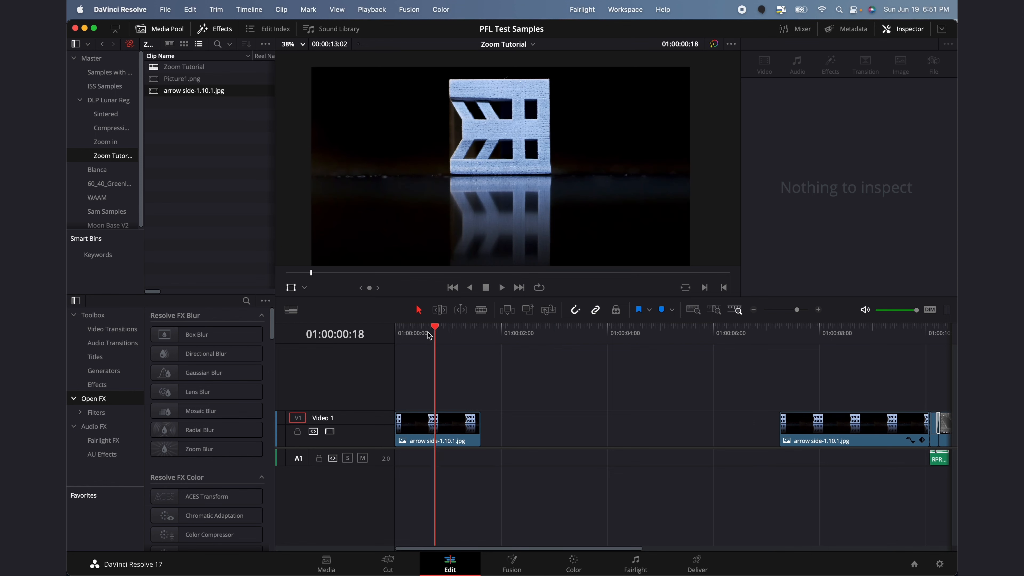
# - Shift the new arrow side clip about one second later on Video 1, and delete the gap left before it
pyautogui.click(456, 425)
pyautogui.moveTo(422, 423); pyautogui.dragTo(484, 422)
pyautogui.click(487, 350)
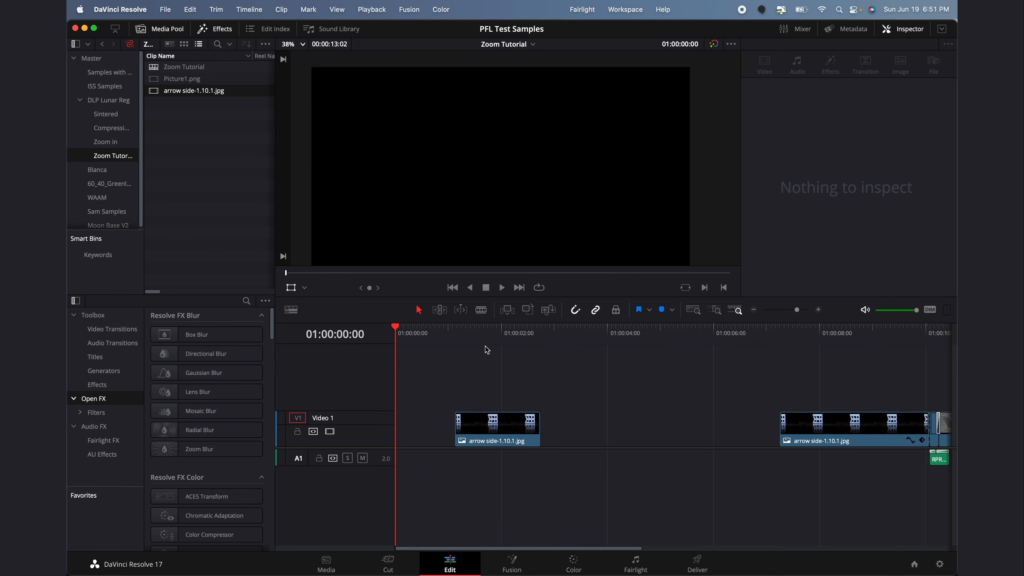
pyautogui.click(482, 310)
pyautogui.click(418, 309)
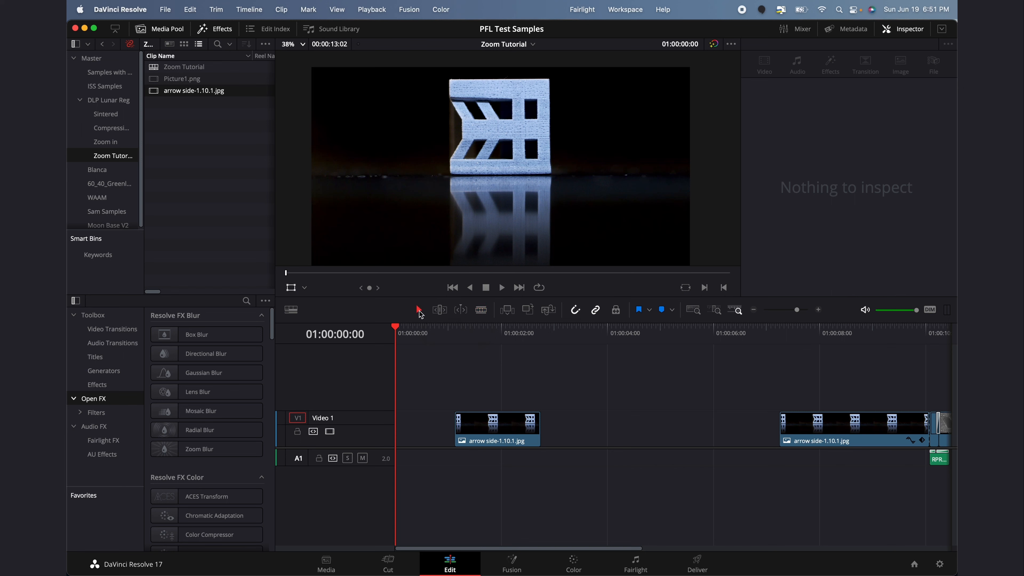
pyautogui.moveTo(497, 429)
pyautogui.mouseDown()
pyautogui.moveTo(523, 429)
pyautogui.moveTo(503, 429)
pyautogui.mouseUp()
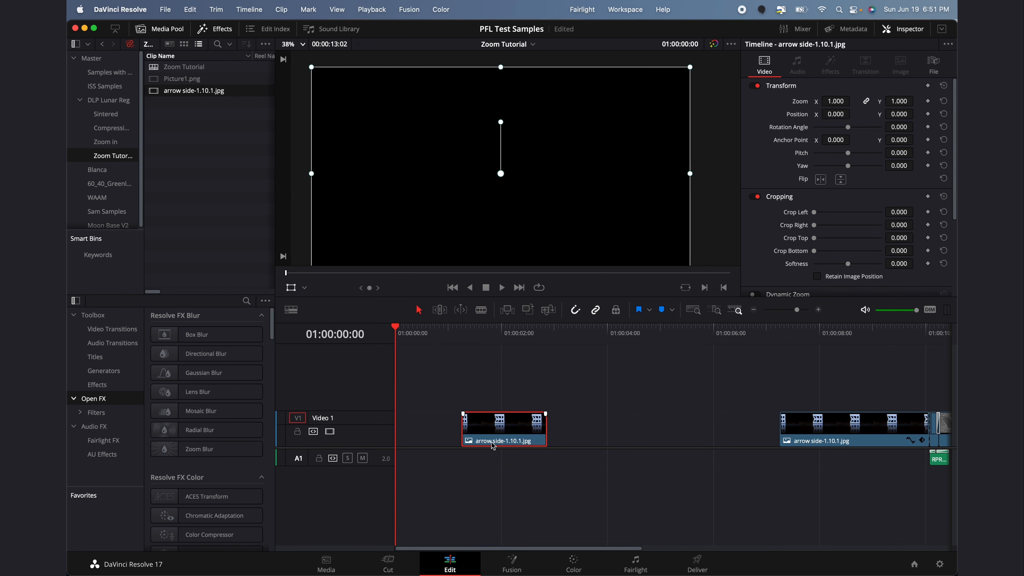
pyautogui.click(439, 428)
pyautogui.press('BackSpace')
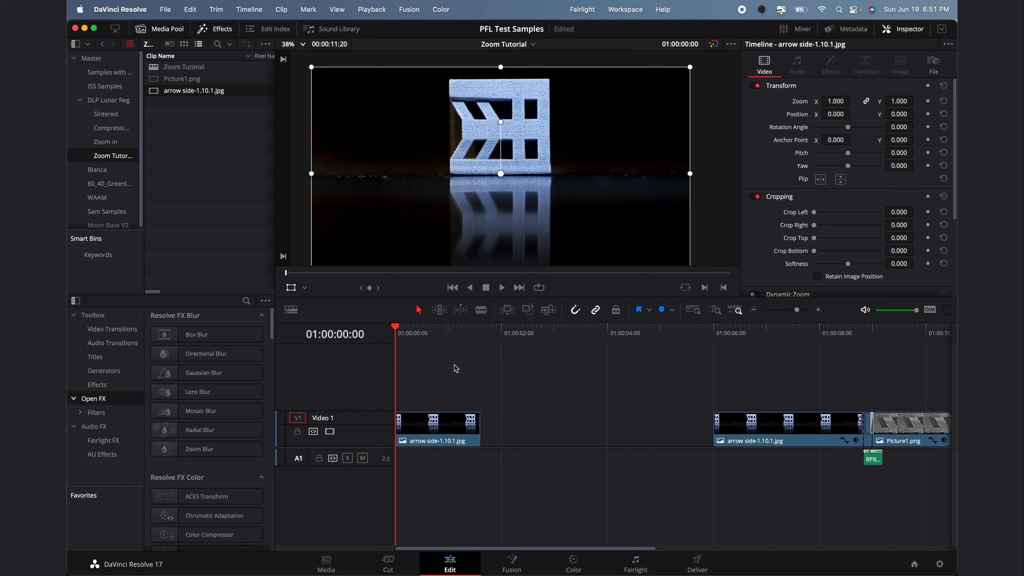
# - View Picture1.png and the marked arrow side-1.10.1.jpg again in the source viewer
pyautogui.click(155, 81)
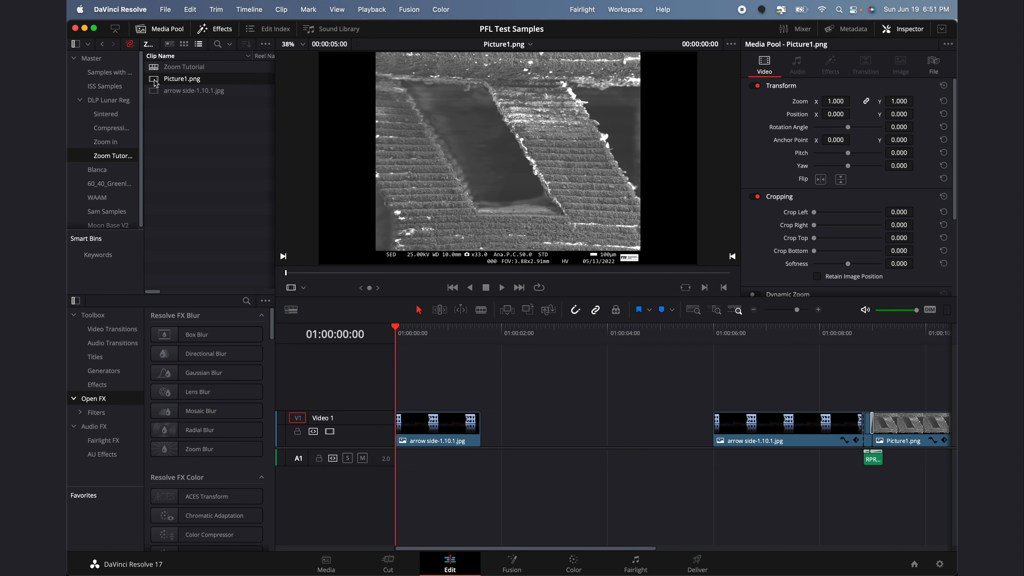
pyautogui.click(156, 90)
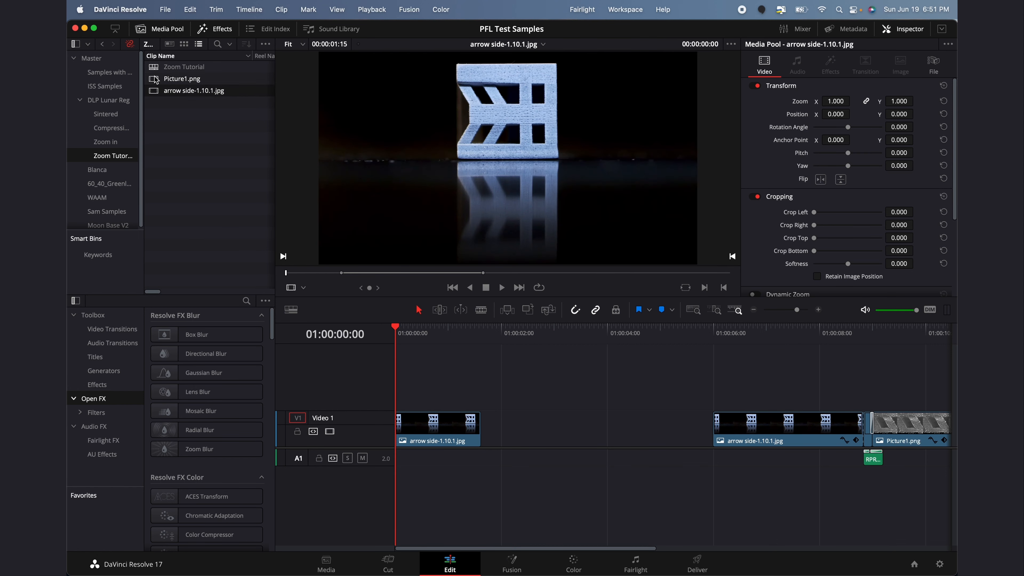
# - Place a section of Picture1.png about 0.8 seconds long, starting at source time 00:00:01:08, on Video 1 between the two arrow side clips
pyautogui.click(157, 80)
pyautogui.click(405, 273)
pyautogui.press('i')
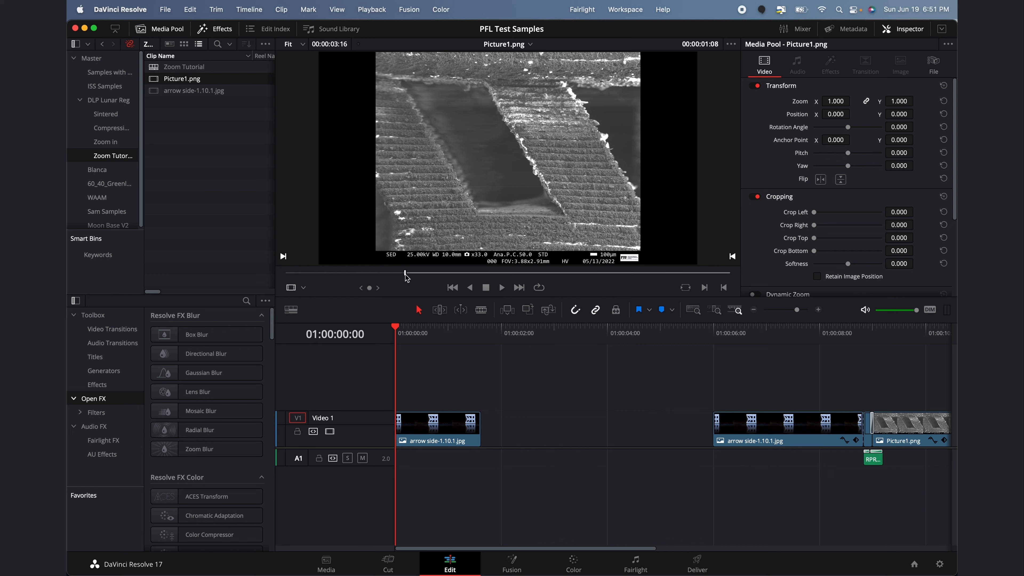
pyautogui.press('space')
pyautogui.moveTo(483, 203); pyautogui.dragTo(566, 428)
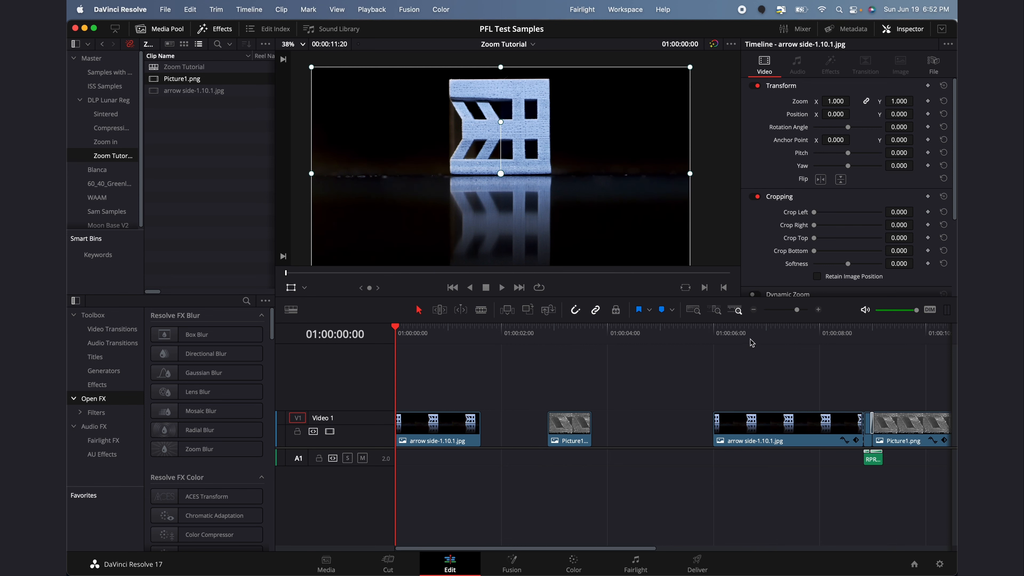
# - Shift the finished example clips about 2.75 seconds later, and the new Picture1 clip about two seconds later on Video 1
pyautogui.click(716, 339)
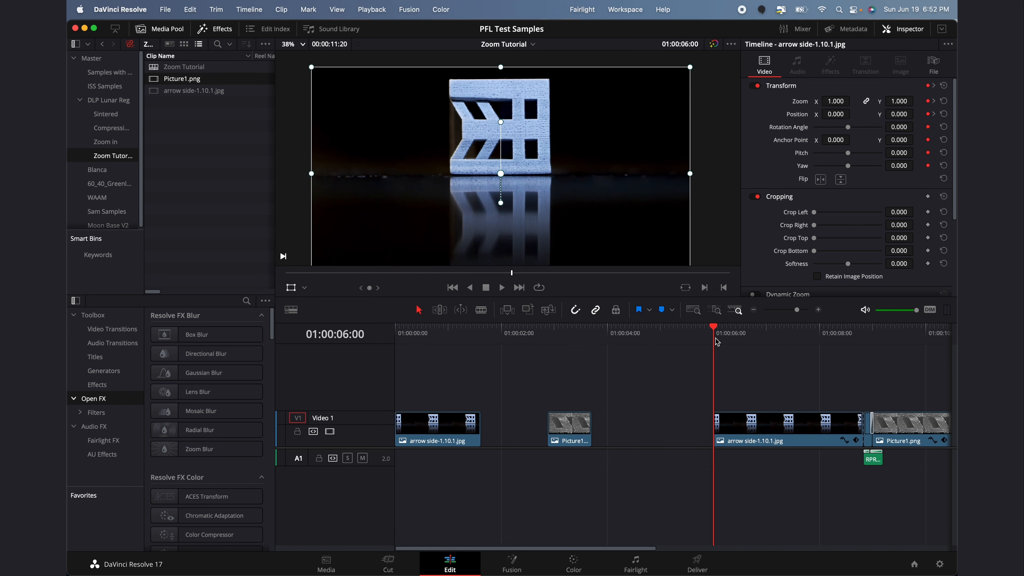
pyautogui.hscroll(4, 606, 455)
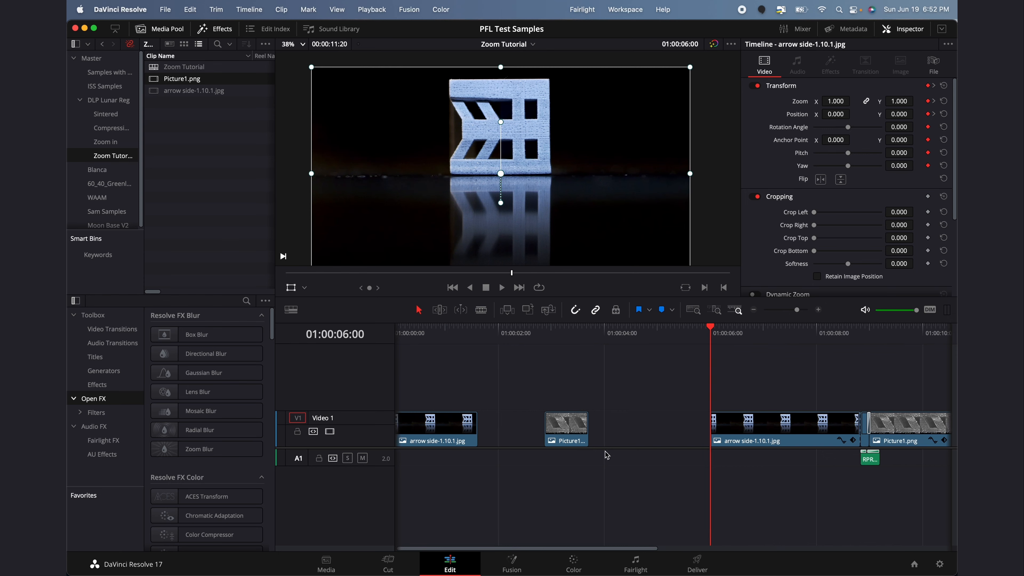
pyautogui.moveTo(809, 500); pyautogui.dragTo(812, 425)
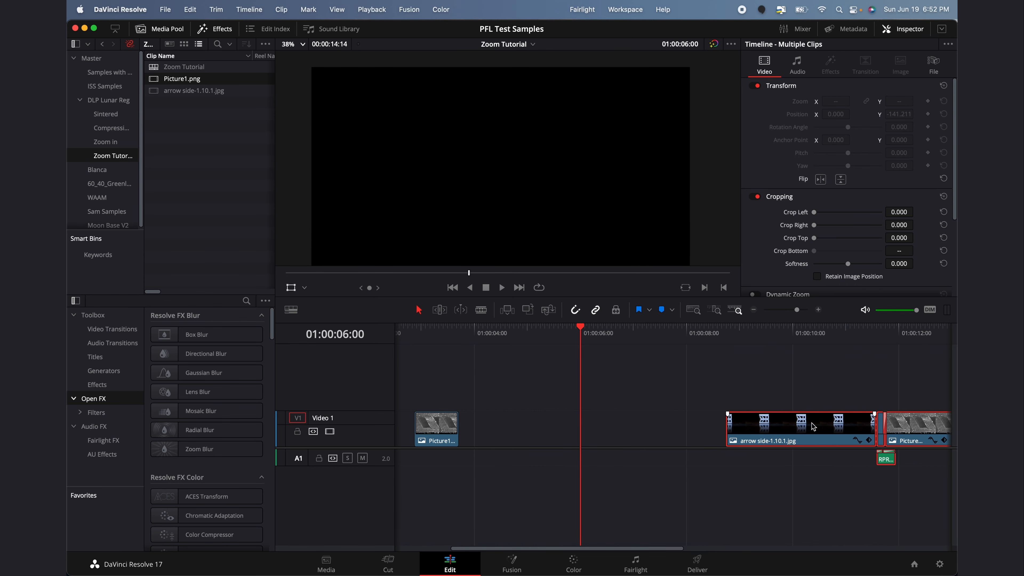
pyautogui.click(694, 392)
pyautogui.hscroll(-4, 693, 392)
pyautogui.moveTo(567, 428); pyautogui.dragTo(665, 428)
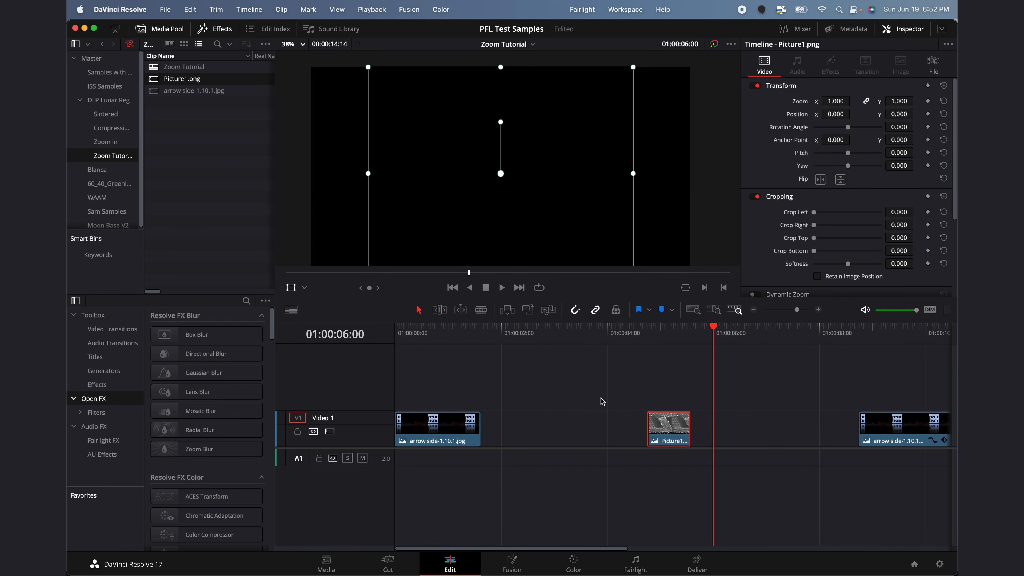
# - Extend the end of the first arrow side clip on Video 1 to 01:00:03:00
pyautogui.moveTo(462, 330); pyautogui.dragTo(493, 331)
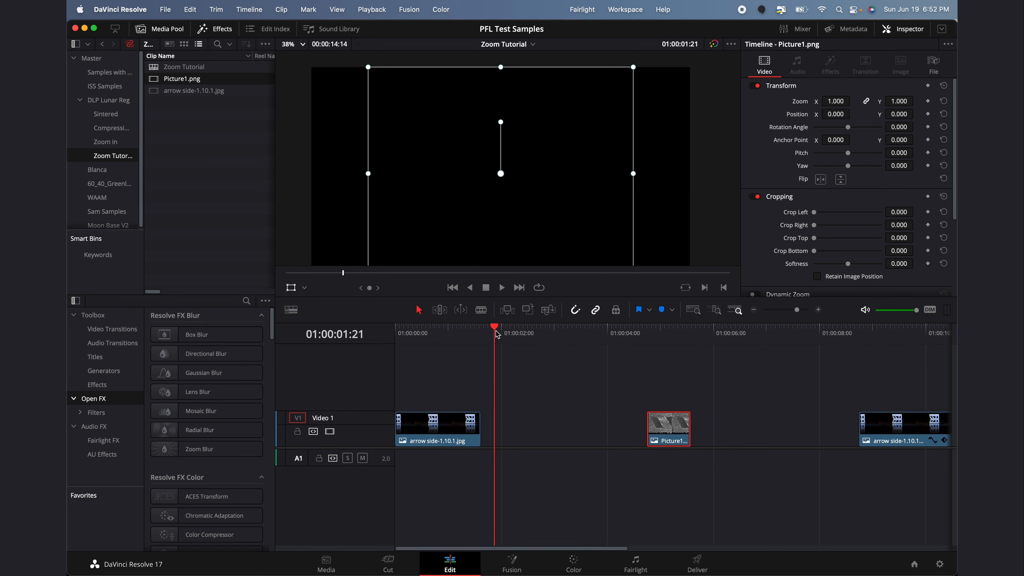
pyautogui.moveTo(497, 328); pyautogui.dragTo(498, 328)
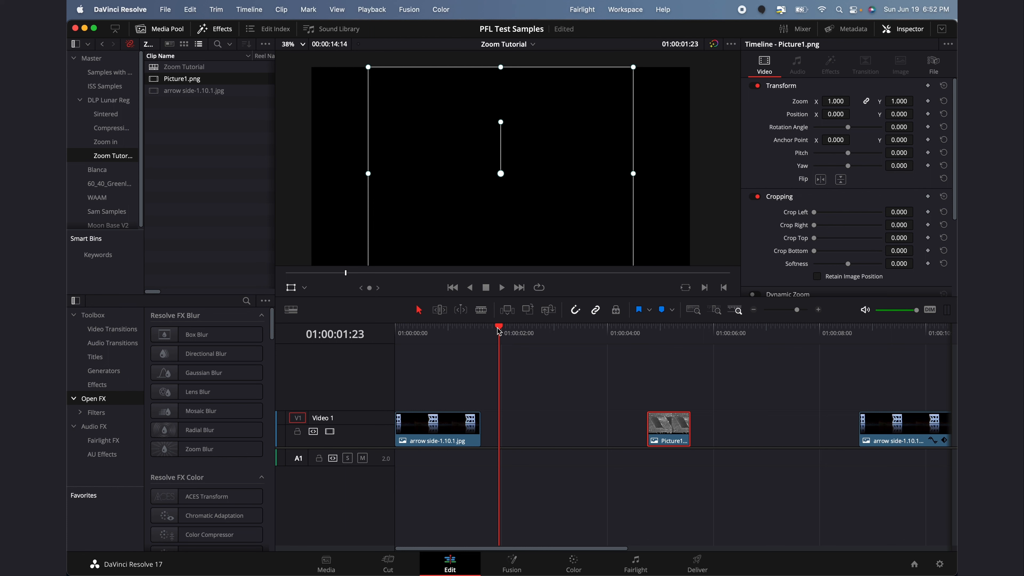
pyautogui.moveTo(499, 329); pyautogui.dragTo(498, 330)
pyautogui.press('Right')
pyautogui.press('Right')
pyautogui.press('Right')
pyautogui.press('Right')
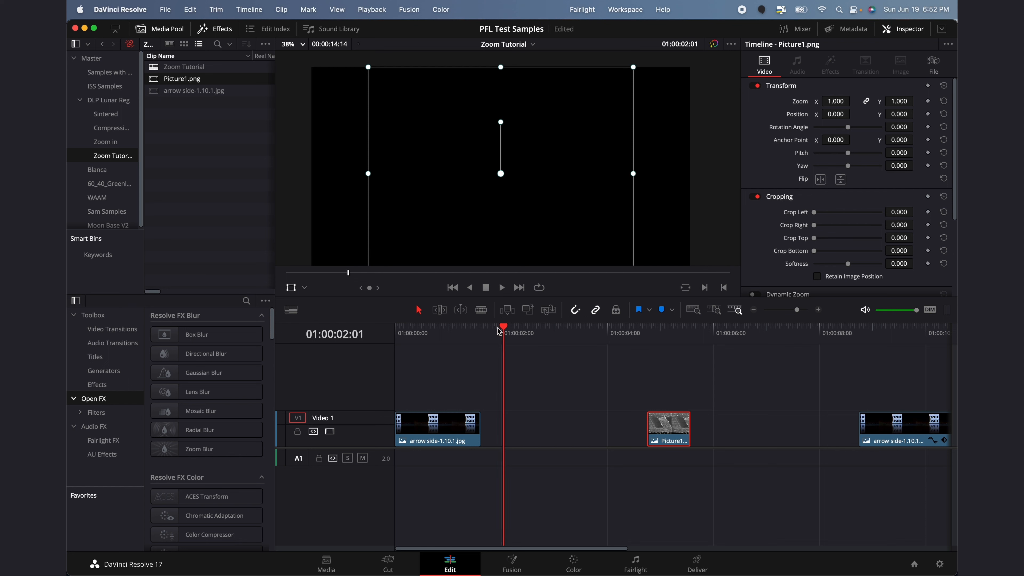
pyautogui.press('Left')
pyautogui.press('Left')
pyautogui.press('Right')
pyautogui.press('Right')
pyautogui.press('Right')
pyautogui.press('Right')
pyautogui.press('Right')
pyautogui.press('Right')
pyautogui.press('Right')
pyautogui.press('Right')
pyautogui.press('Right')
pyautogui.press('Right')
pyautogui.press('Right')
pyautogui.press('Right')
pyautogui.press('Right')
pyautogui.press('Right')
pyautogui.press('Right')
pyautogui.press('Right')
pyautogui.press('Right')
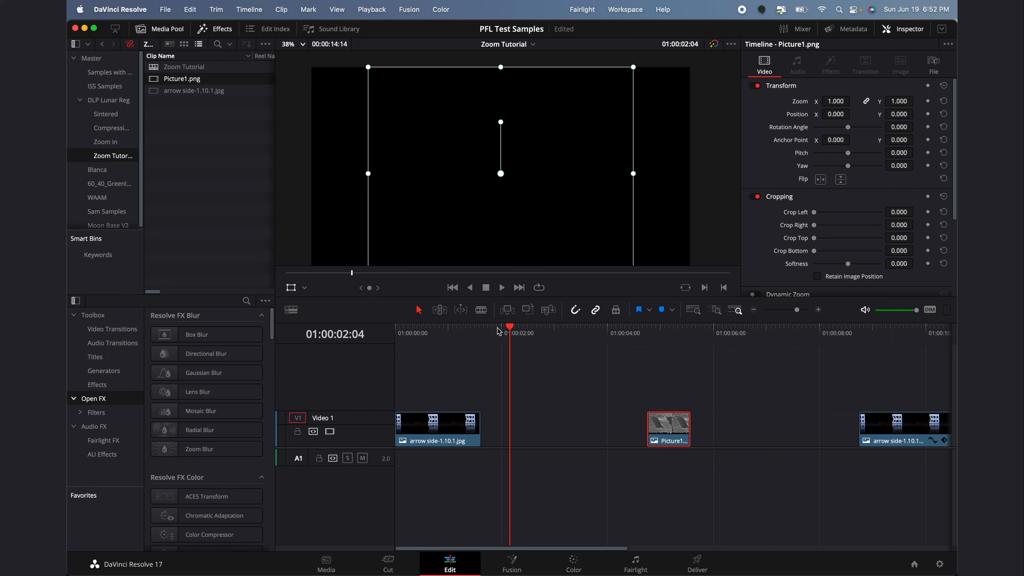
pyautogui.press('Right')
pyautogui.press('Right')
pyautogui.press('Right')
pyautogui.press('Right')
pyautogui.press('Right')
pyautogui.press('Right')
pyautogui.press('Right')
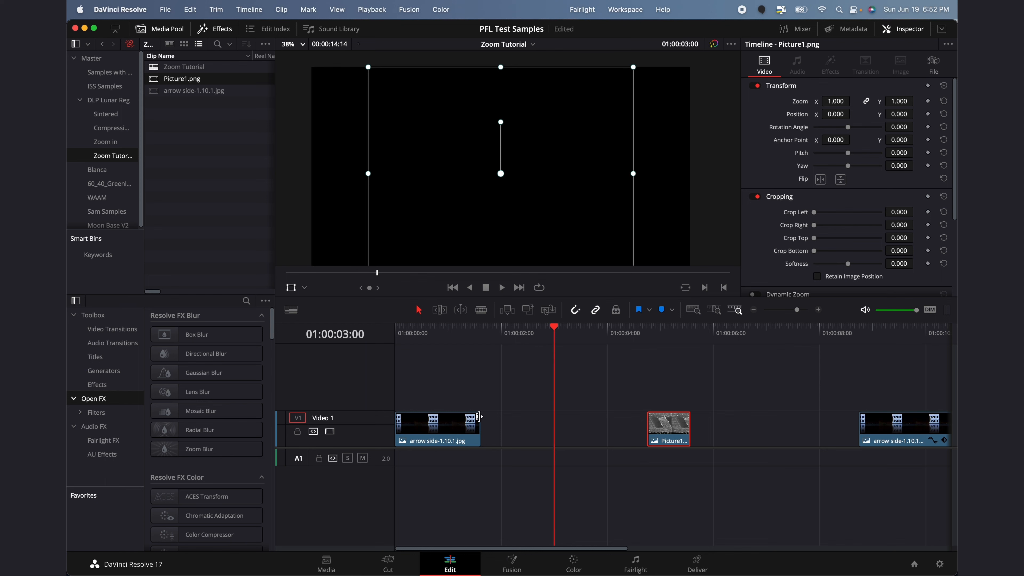
pyautogui.click(455, 430)
pyautogui.moveTo(480, 428); pyautogui.dragTo(552, 422)
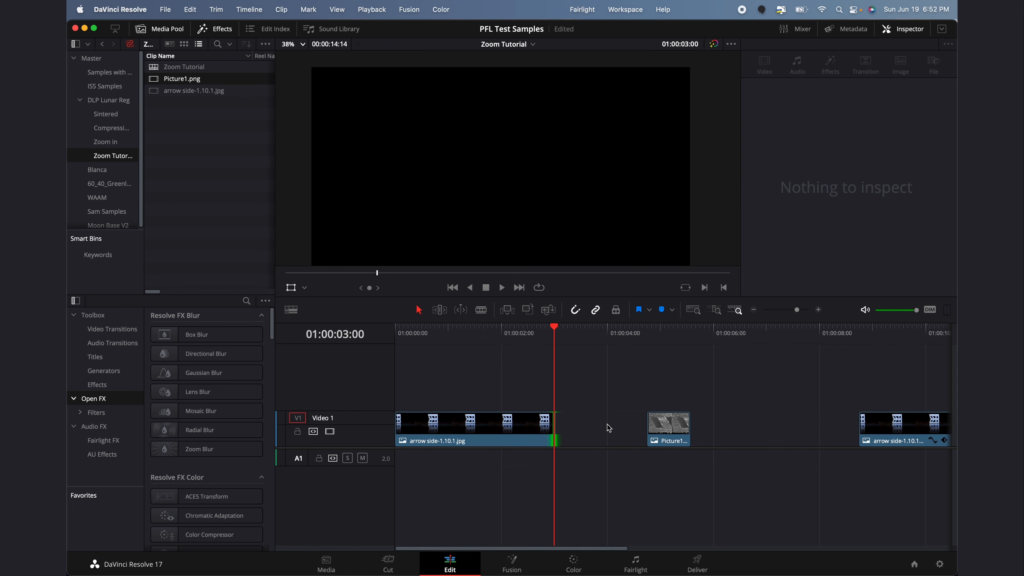
# - Move the new Picture1 clip directly against the end of the first arrow side clip at 01:00:03:00
pyautogui.moveTo(666, 425); pyautogui.dragTo(584, 426)
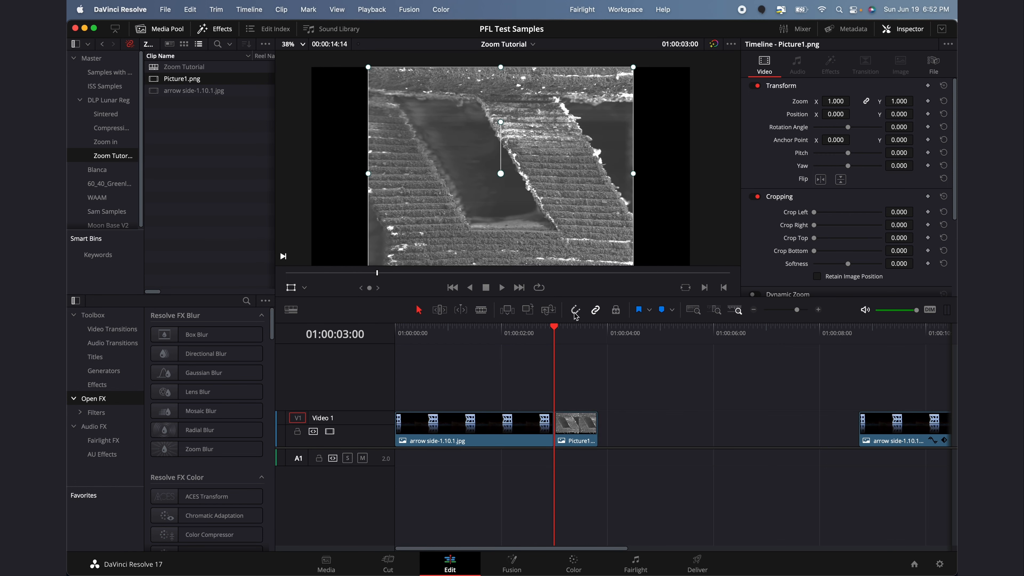
pyautogui.click(576, 316)
pyautogui.moveTo(584, 426)
pyautogui.mouseDown()
pyautogui.moveTo(612, 434)
pyautogui.moveTo(584, 432)
pyautogui.mouseUp()
# - Extend the end of the new Picture1 clip to 01:00:06:00 and save the project
pyautogui.moveTo(643, 341); pyautogui.dragTo(723, 342)
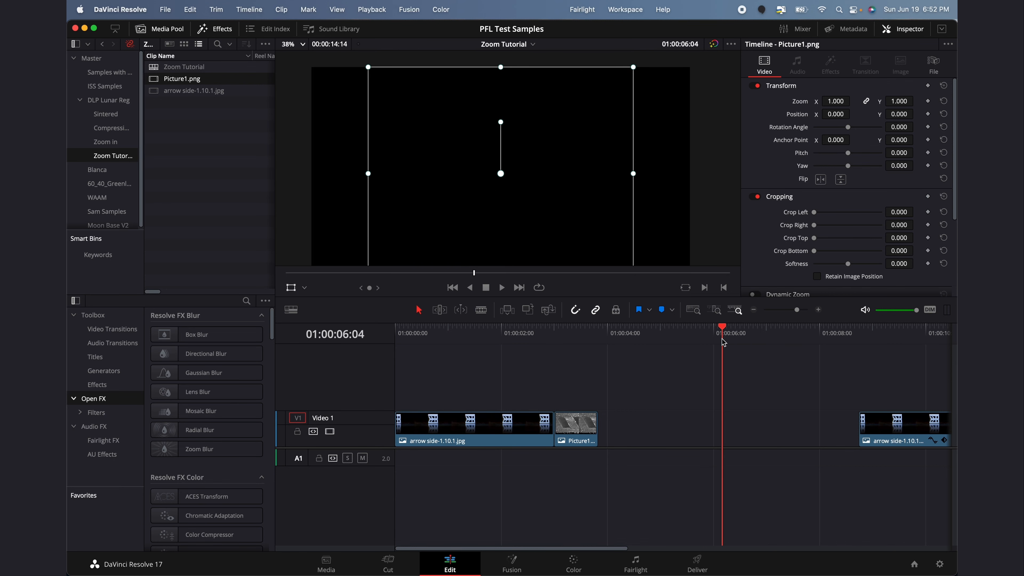
pyautogui.press('Left')
pyautogui.press('Left')
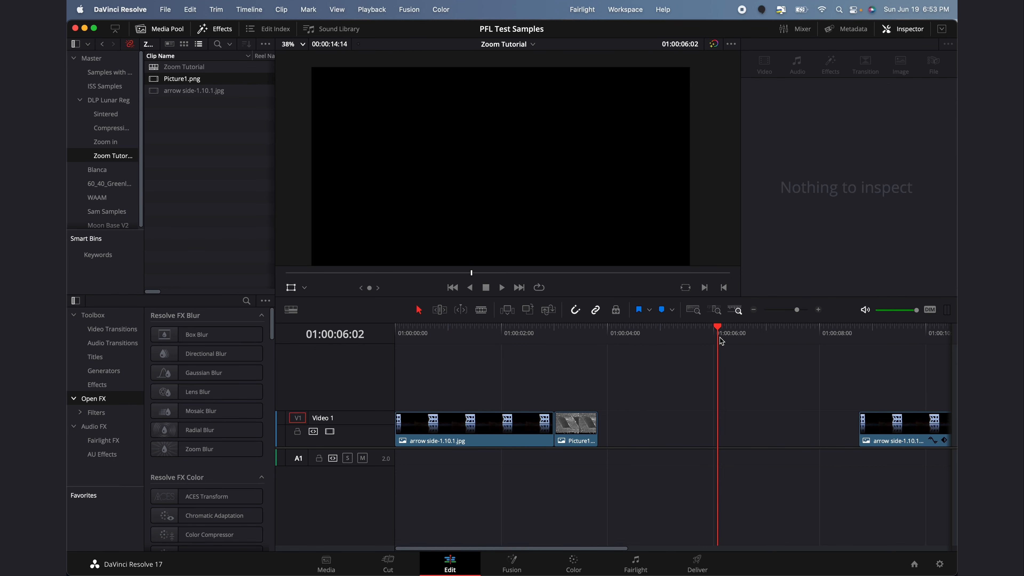
pyautogui.press('Right')
pyautogui.press('Left')
pyautogui.press('Left')
pyautogui.press('Left')
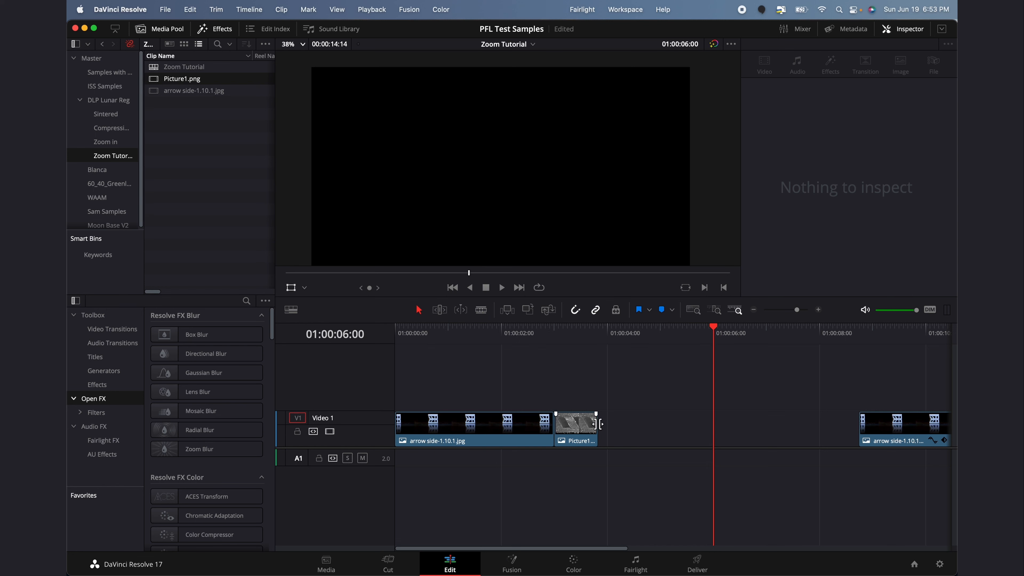
pyautogui.moveTo(596, 426); pyautogui.dragTo(714, 428)
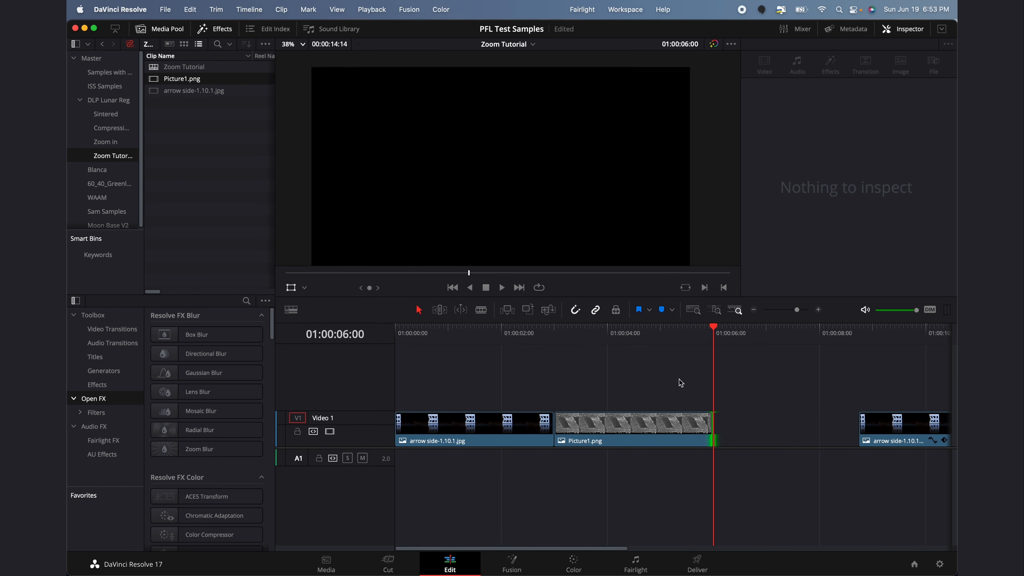
pyautogui.press('super+s')
# - Play back the cut from the first arrow side clip into the Picture1 clip
pyautogui.moveTo(561, 342); pyautogui.dragTo(590, 334)
pyautogui.press('space')
pyautogui.click(493, 336)
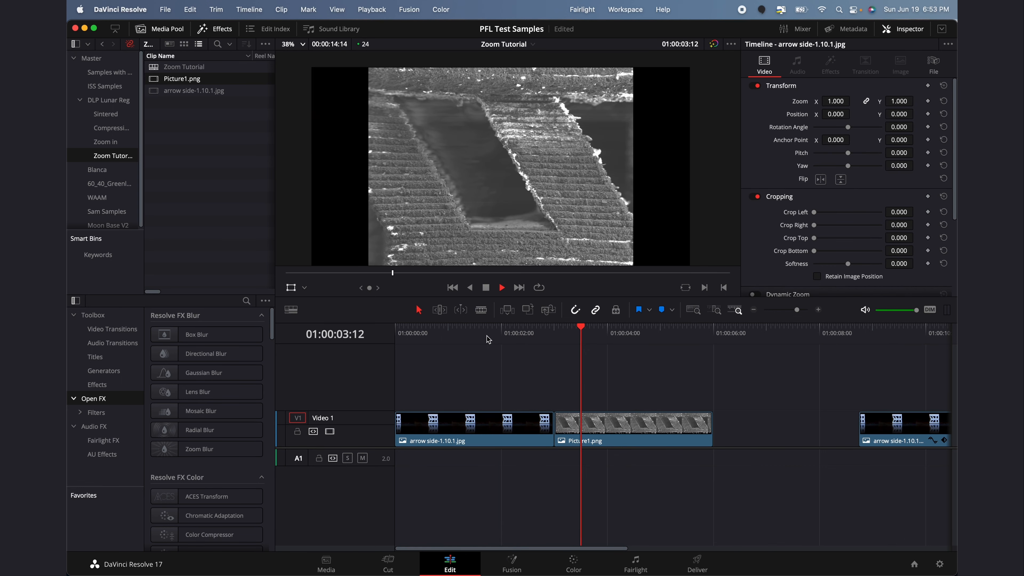
pyautogui.press('space')
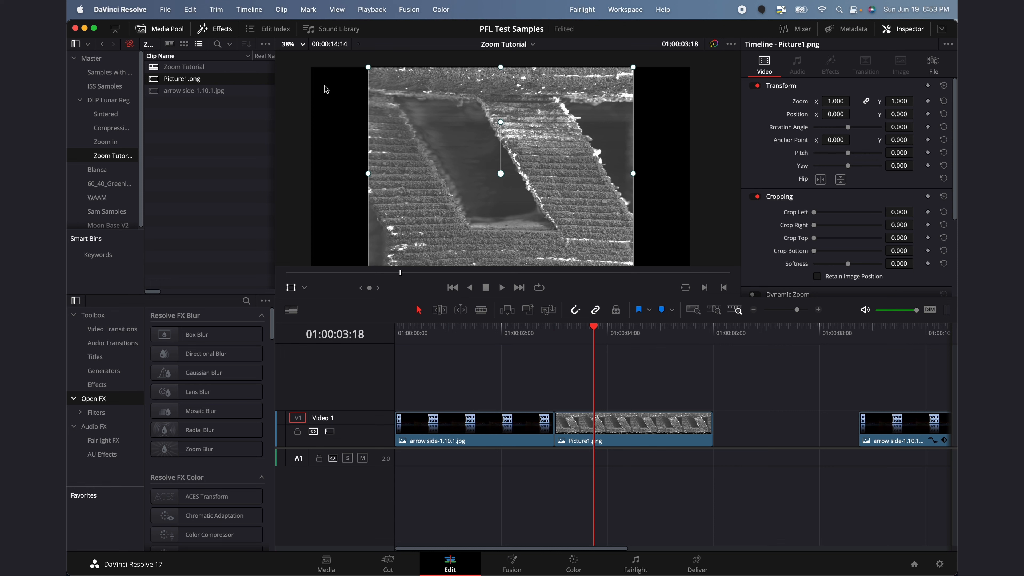
# - Set the timeline viewer's display scale to Fit with the new Picture1 clip in view
pyautogui.click(648, 416)
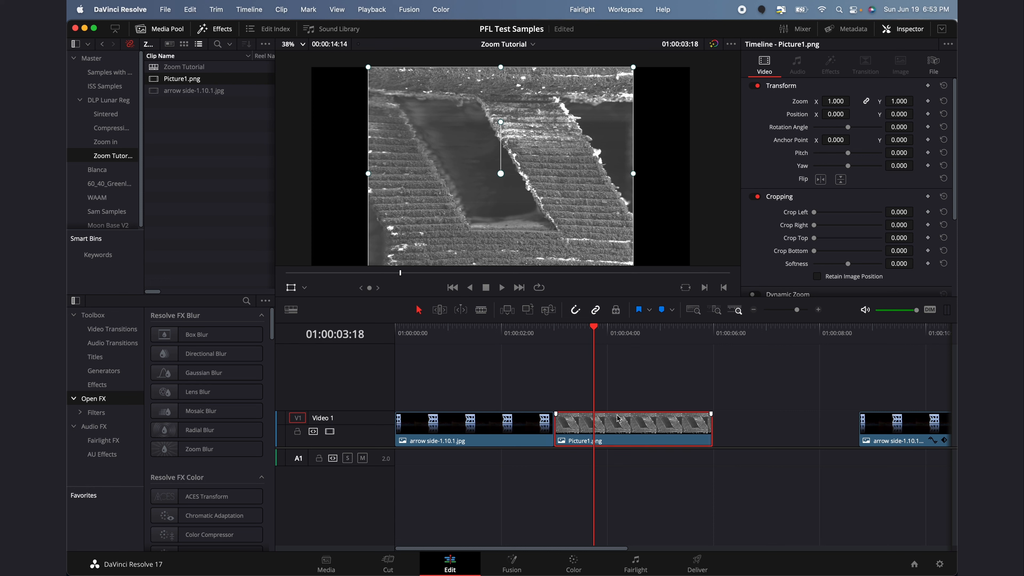
pyautogui.scroll(-2, 370, 217)
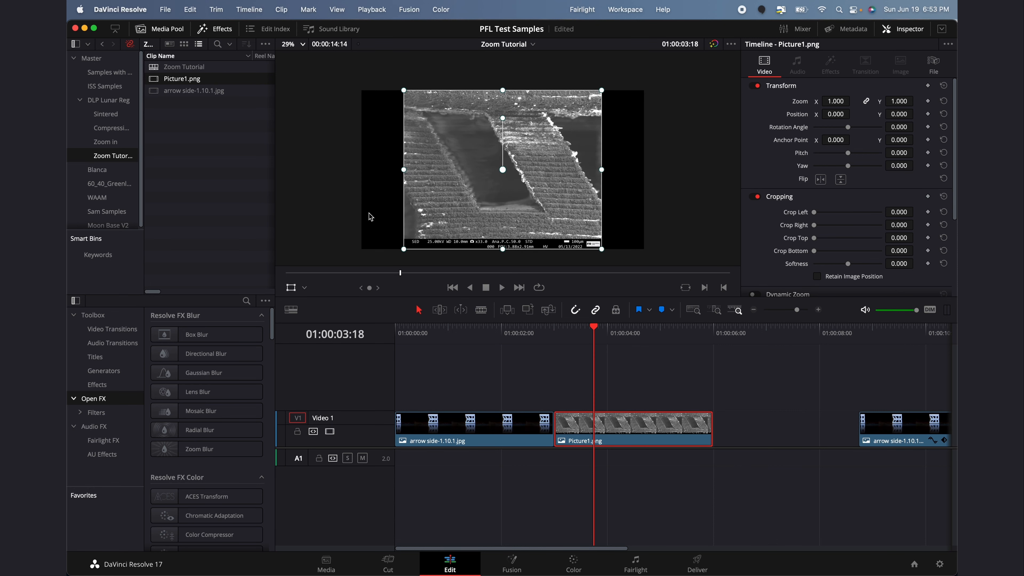
pyautogui.click(300, 44)
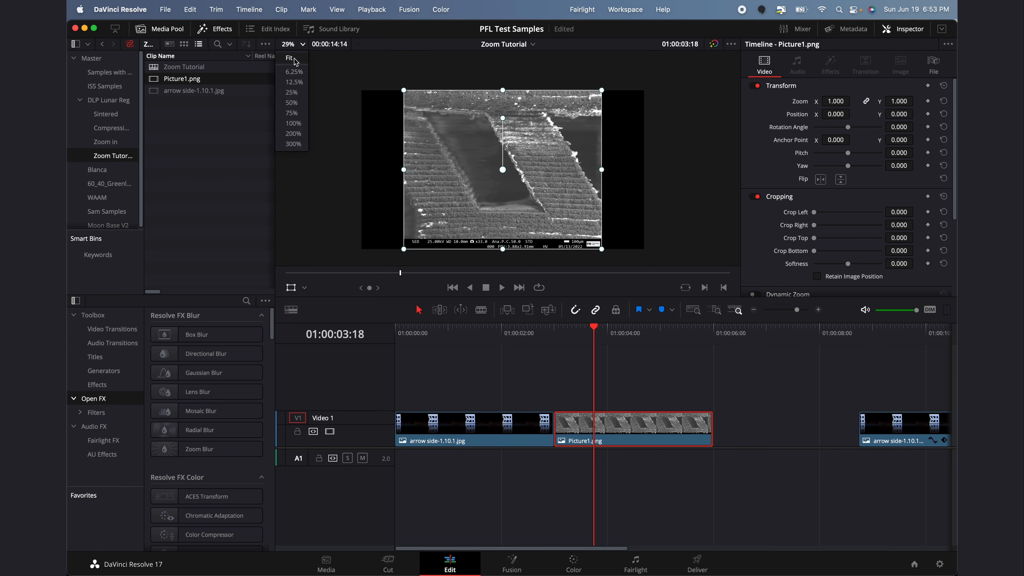
pyautogui.click(296, 62)
pyautogui.click(642, 380)
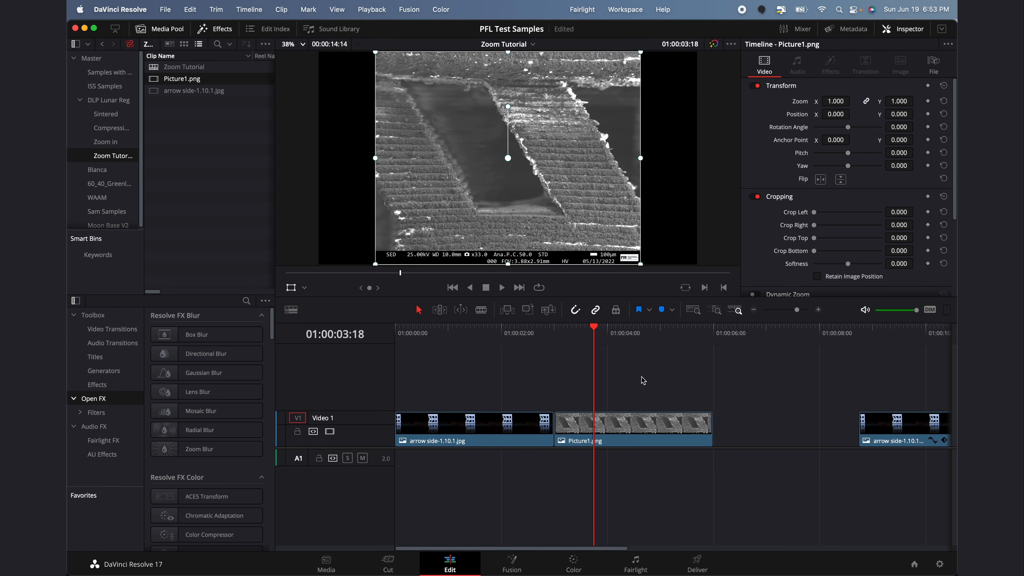
pyautogui.click(299, 45)
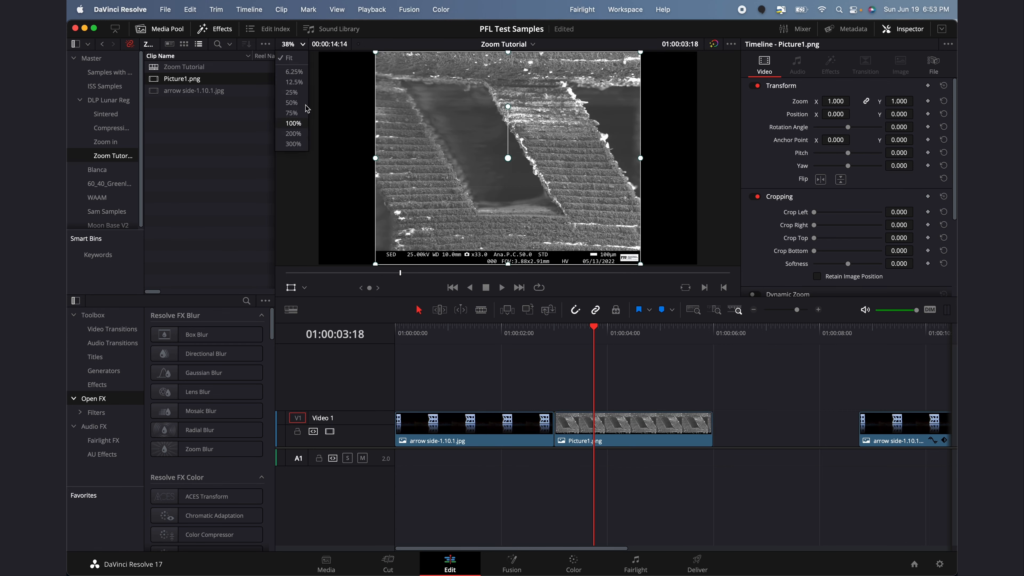
pyautogui.click(296, 71)
pyautogui.click(298, 45)
pyautogui.click(299, 67)
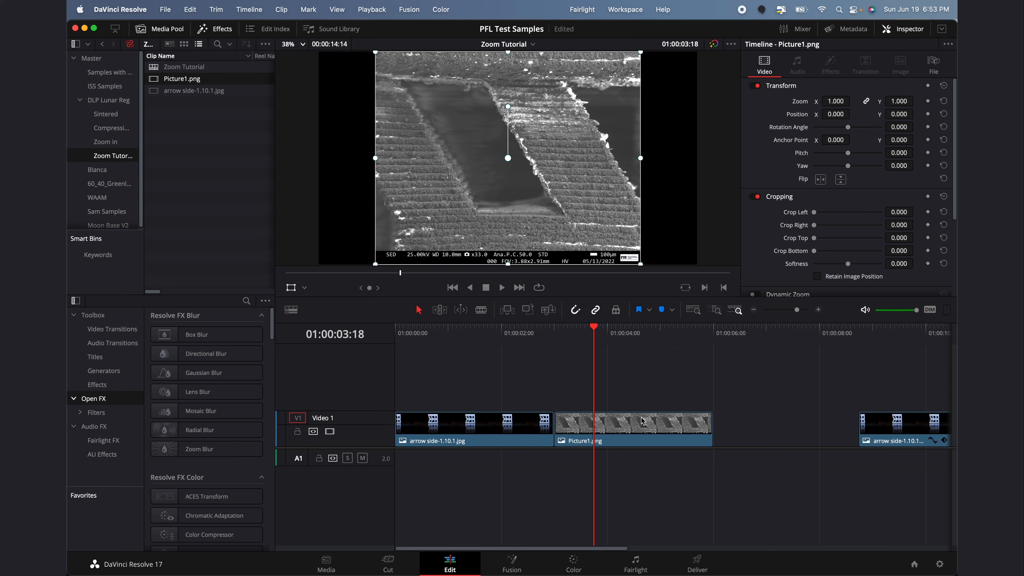
# - Set the new Picture1 clip's zoom to 1.440 in X and Y, and scrub back to the first arrow side clip
pyautogui.click(651, 430)
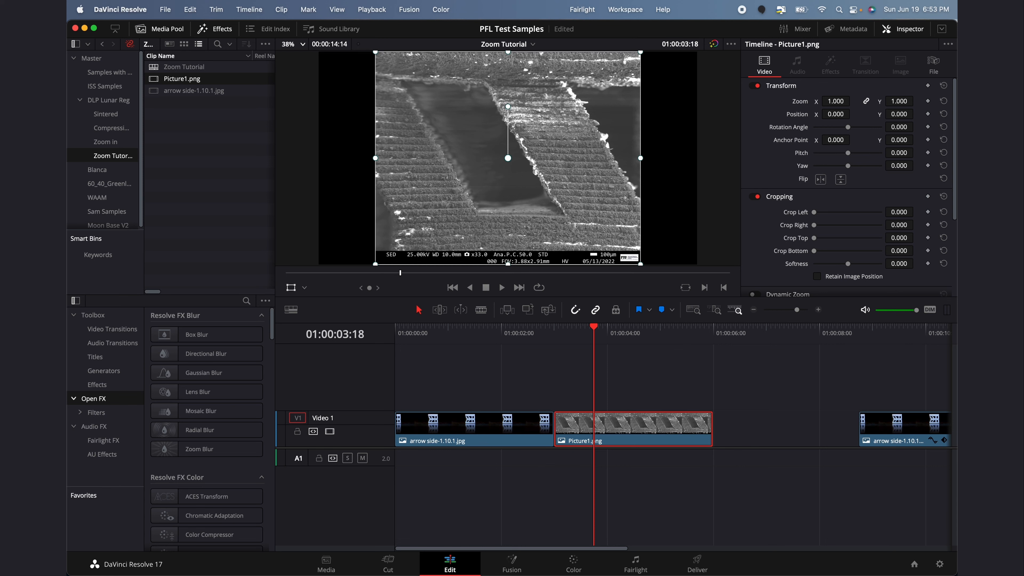
pyautogui.moveTo(835, 101); pyautogui.dragTo(853, 102)
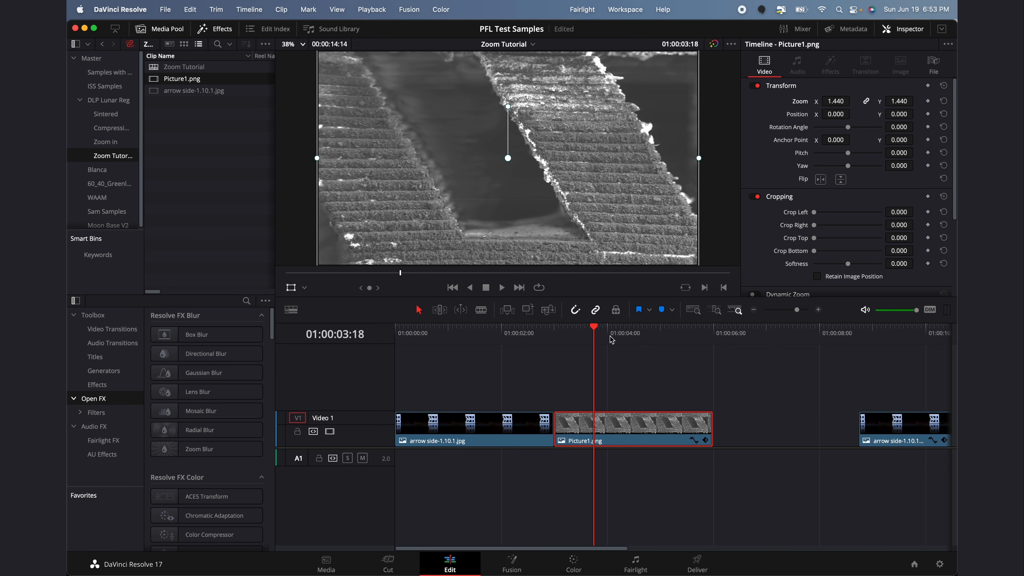
pyautogui.moveTo(602, 339); pyautogui.dragTo(470, 340)
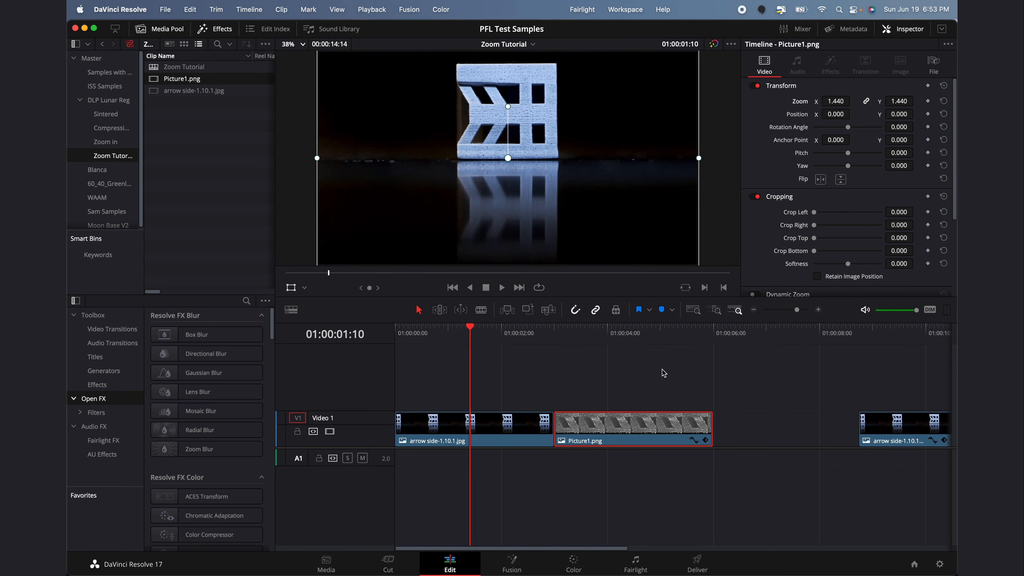
# - Play the finished example transition further along the timeline from the start of its arrow side clip
pyautogui.hscroll(5, 663, 373)
pyautogui.click(661, 338)
pyautogui.hscroll(3, 665, 338)
pyautogui.hscroll(3, 657, 349)
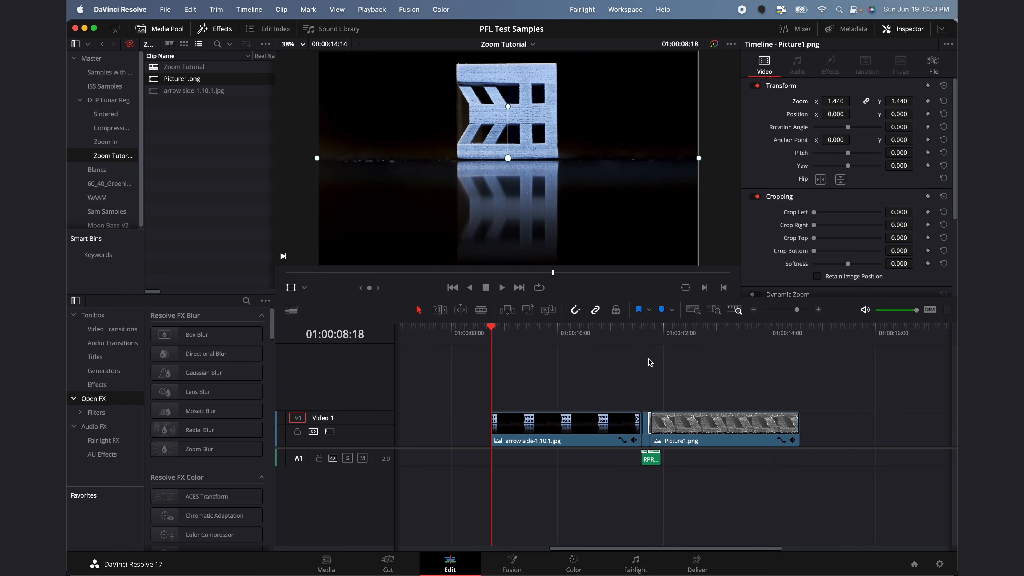
pyautogui.press('space')
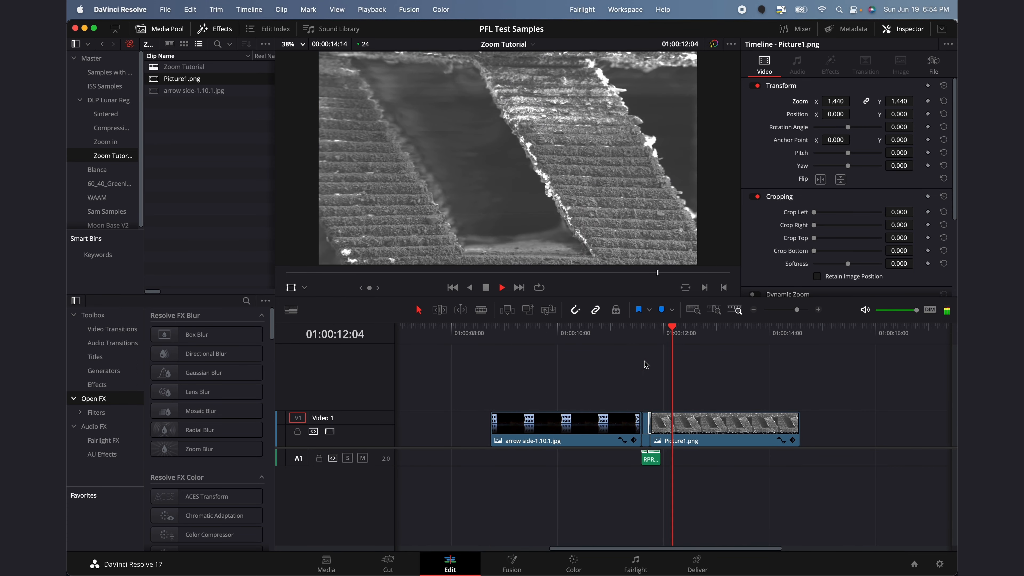
pyautogui.press('space')
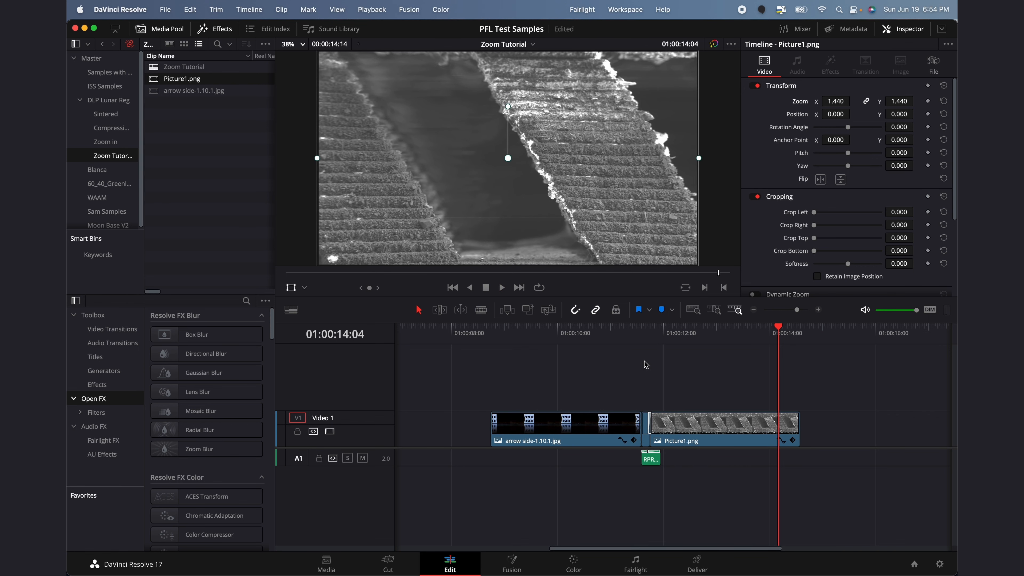
# - Examine the finished example's transition frame by frame from 01:00:11:20 to 01:00:11:23
pyautogui.hscroll(-10, 644, 361)
pyautogui.click(643, 361)
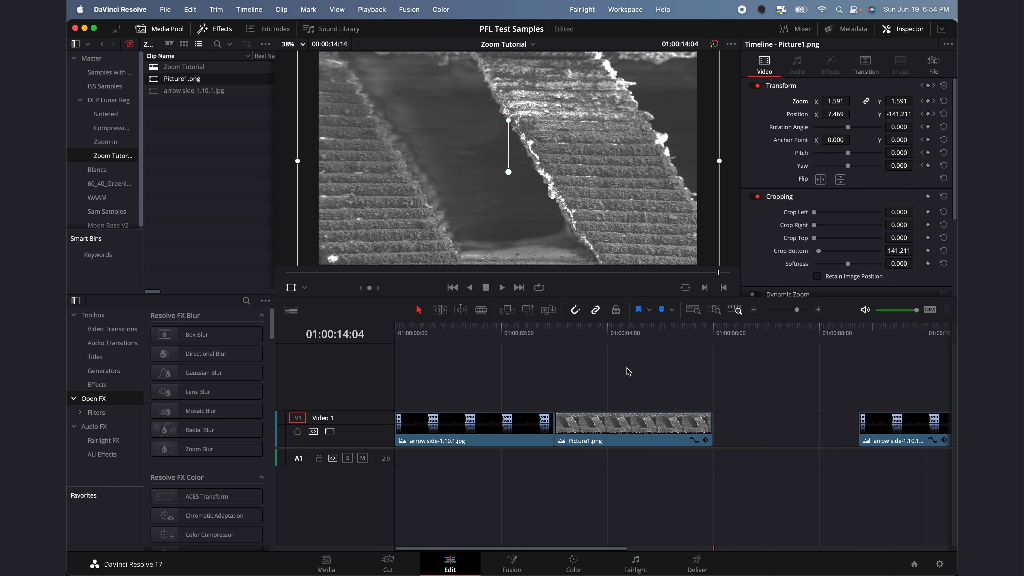
pyautogui.click(552, 337)
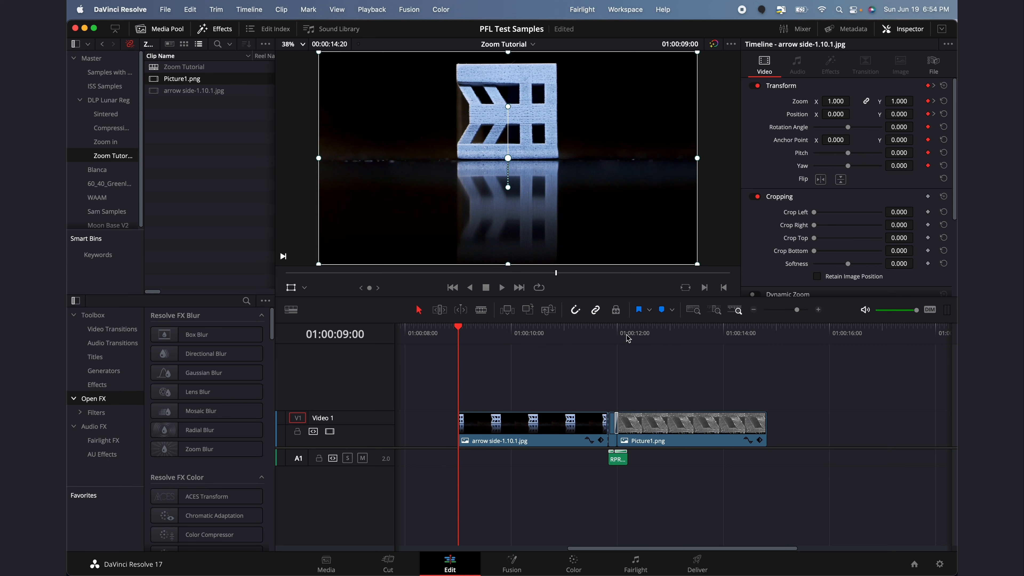
pyautogui.moveTo(618, 337); pyautogui.dragTo(610, 336)
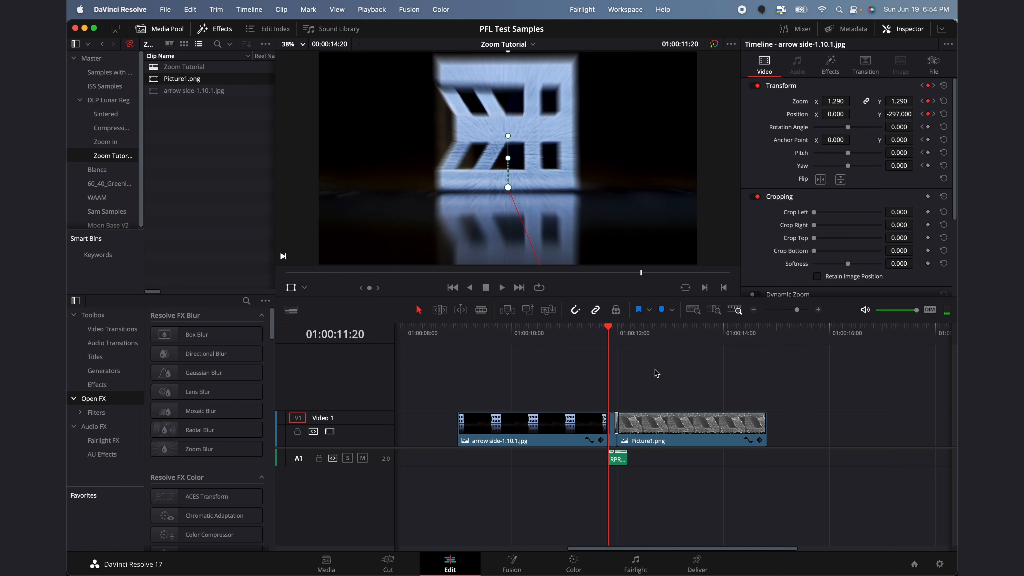
pyautogui.press('Right')
pyautogui.press('Right')
pyautogui.press('Right')
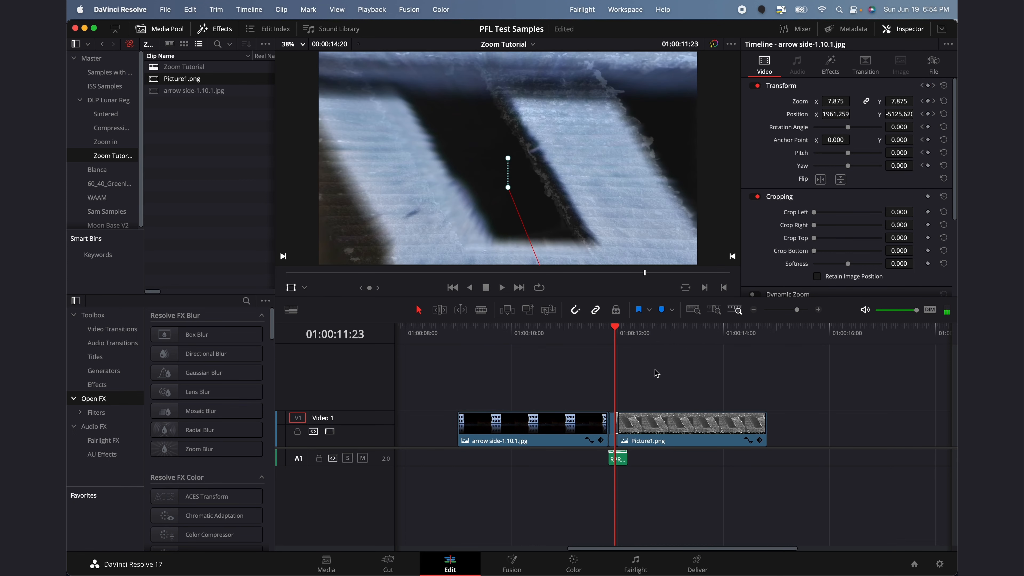
# - Examine the finished example's cut from the arrow side clip into Picture1 frame by frame between 01:00:11:20 and 01:00:12:00
pyautogui.press('Right')
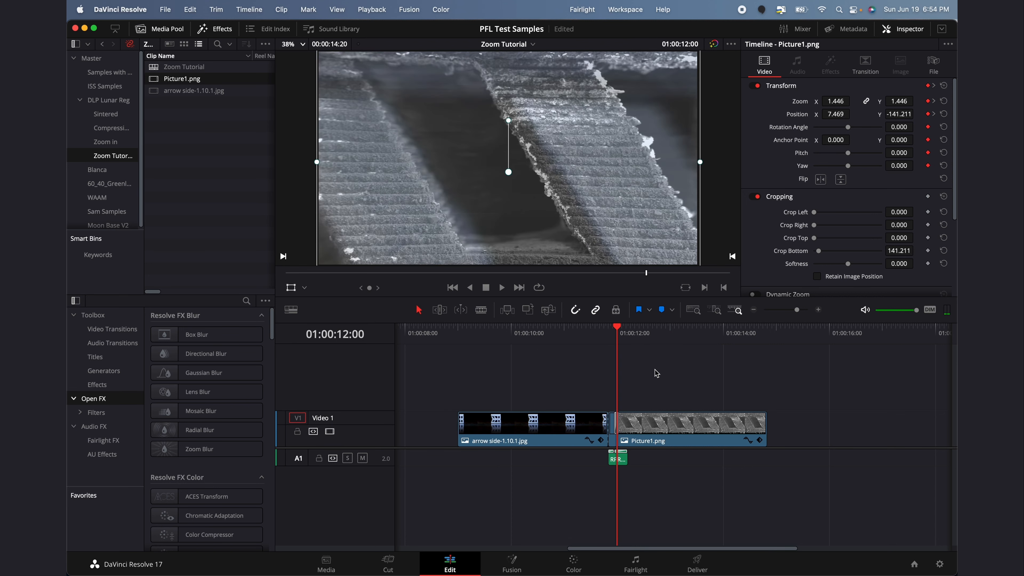
pyautogui.press('Left')
pyautogui.press('Left')
pyautogui.press('Left')
pyautogui.press('Left')
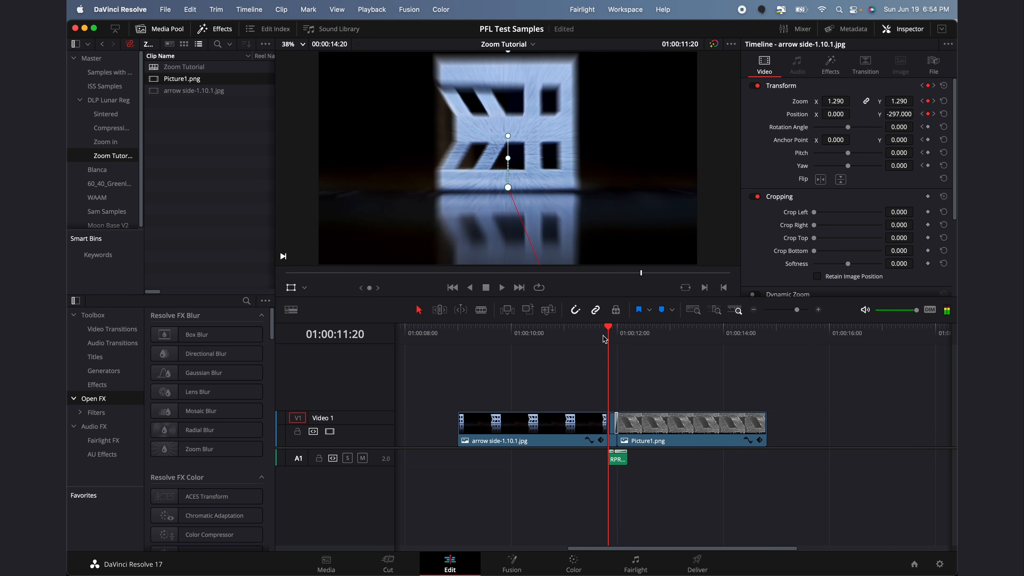
pyautogui.press('Right')
pyautogui.press('Right')
pyautogui.press('Right')
# - Examine the end of the example's longer arrow side clip frame by frame from 01:00:11:13 to 01:00:11:20
pyautogui.hscroll(-10, 601, 391)
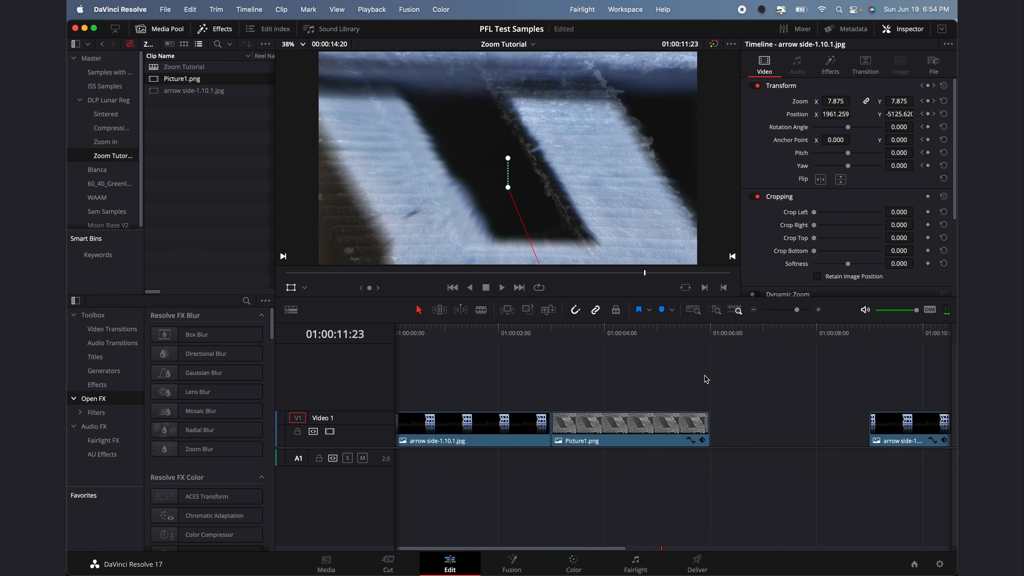
pyautogui.hscroll(5, 705, 381)
pyautogui.click(712, 334)
pyautogui.press('Right')
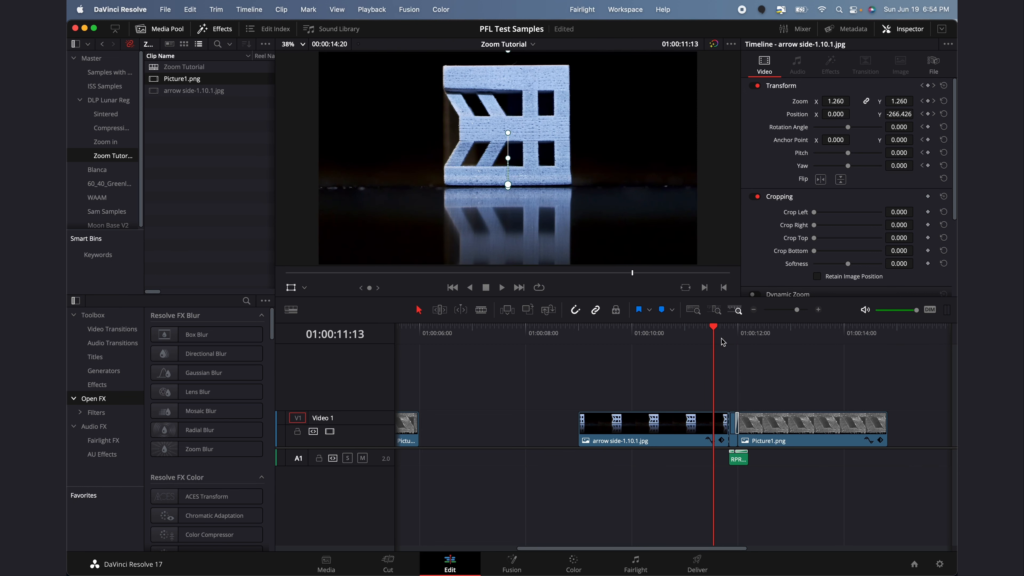
pyautogui.hscroll(3, 704, 370)
pyautogui.press('Right')
pyautogui.press('Right')
pyautogui.press('Right')
pyautogui.press('Right')
pyautogui.press('Right')
pyautogui.press('Right')
pyautogui.press('Right')
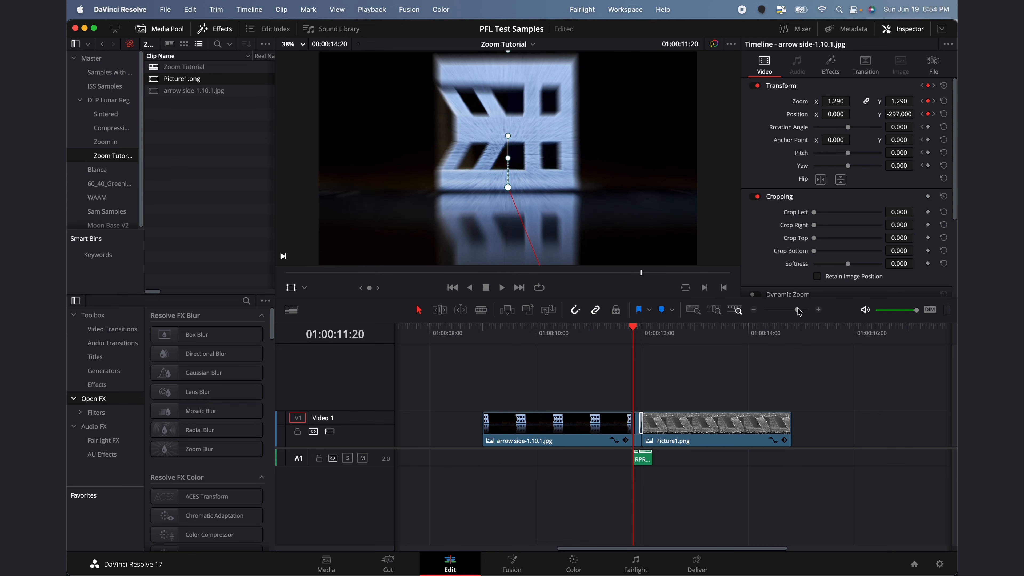
# - Enlarge the timeline around the example's short arrow side clip and inspect its frames from 01:00:11:20 to 01:00:11:23
pyautogui.moveTo(798, 311); pyautogui.dragTo(801, 311)
pyautogui.hscroll(4, 743, 394)
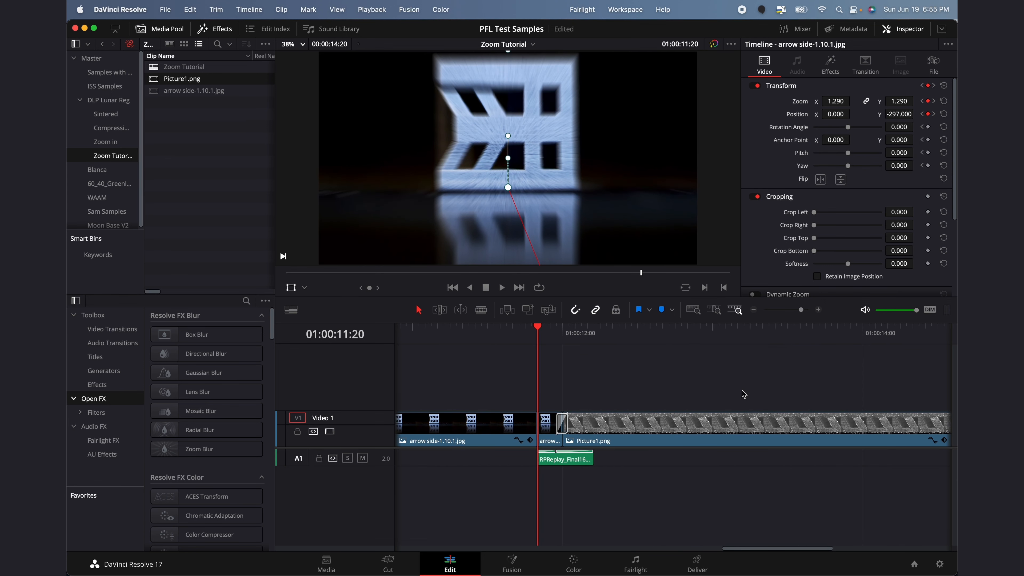
pyautogui.press('Right')
pyautogui.press('Right')
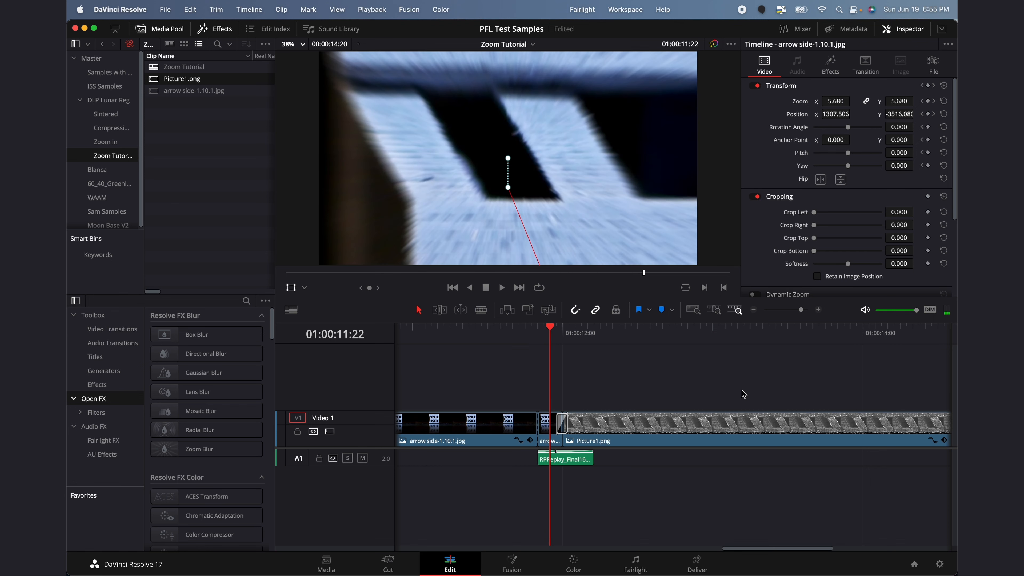
pyautogui.press('Right')
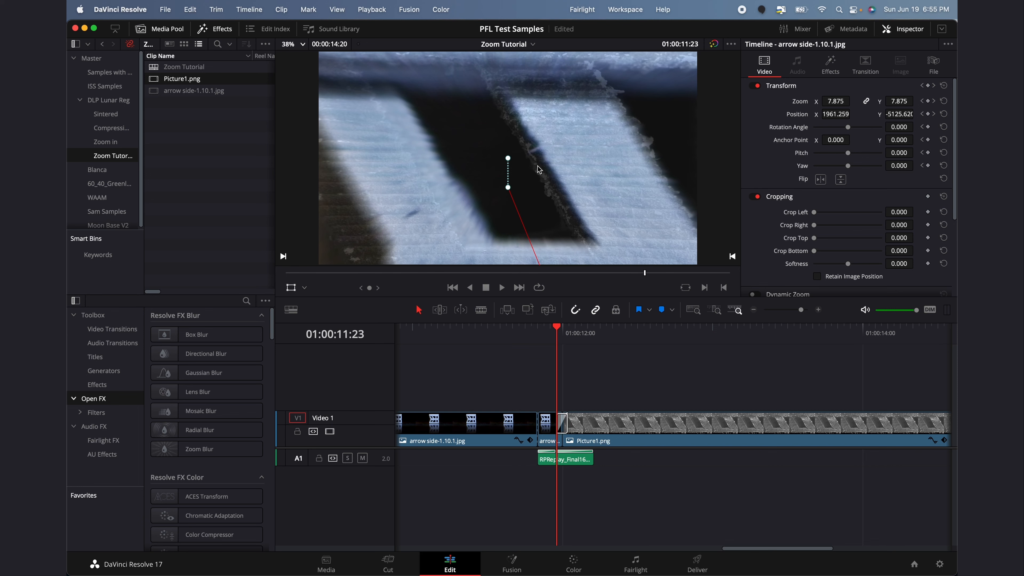
pyautogui.moveTo(594, 338); pyautogui.dragTo(544, 333)
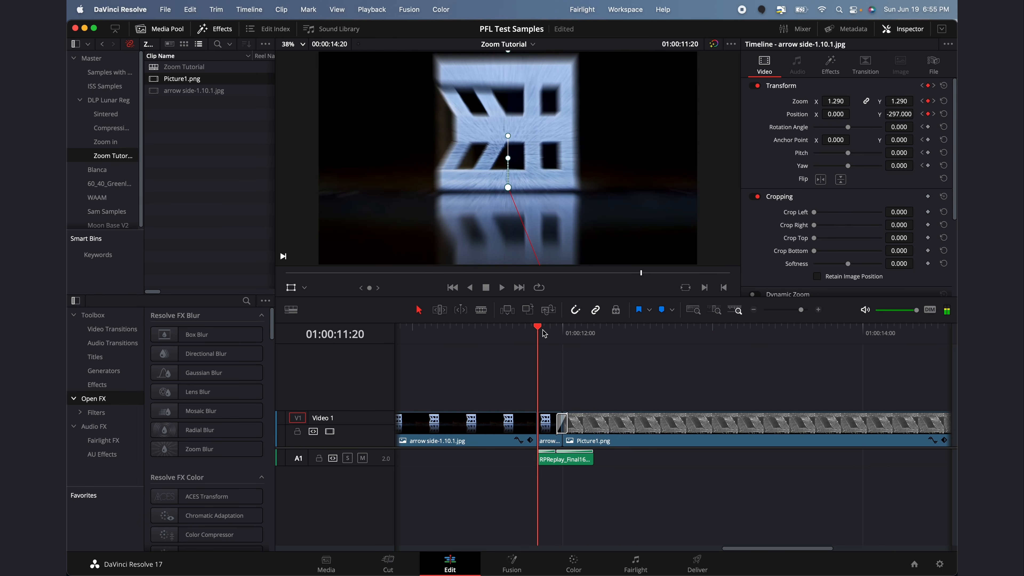
pyautogui.press('Right')
pyautogui.press('Right')
pyautogui.press('Right')
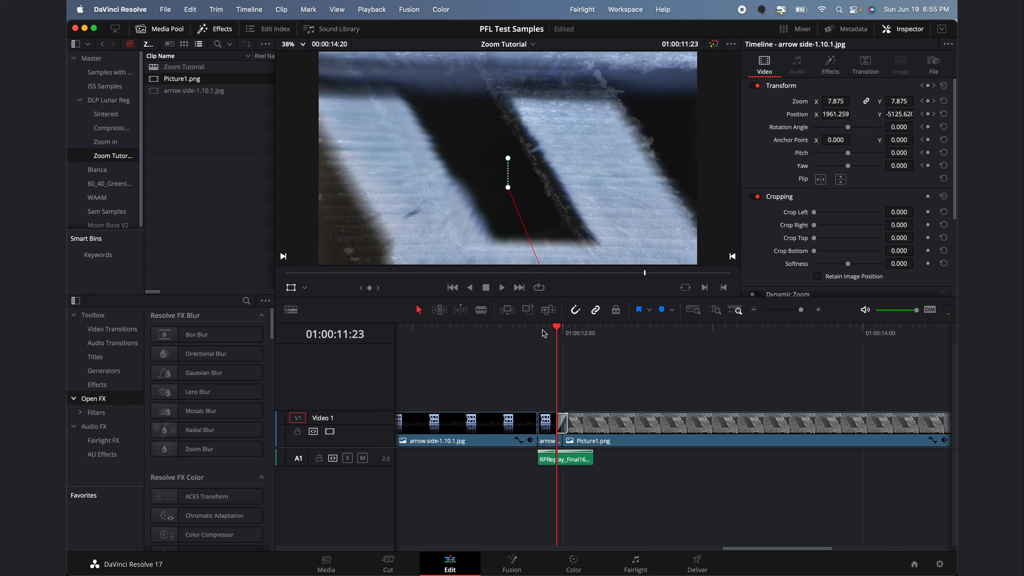
# - Compare the example's frames on both sides of the dissolve into Picture1, from 01:00:11:22 to 01:00:12:03
pyautogui.press('Left')
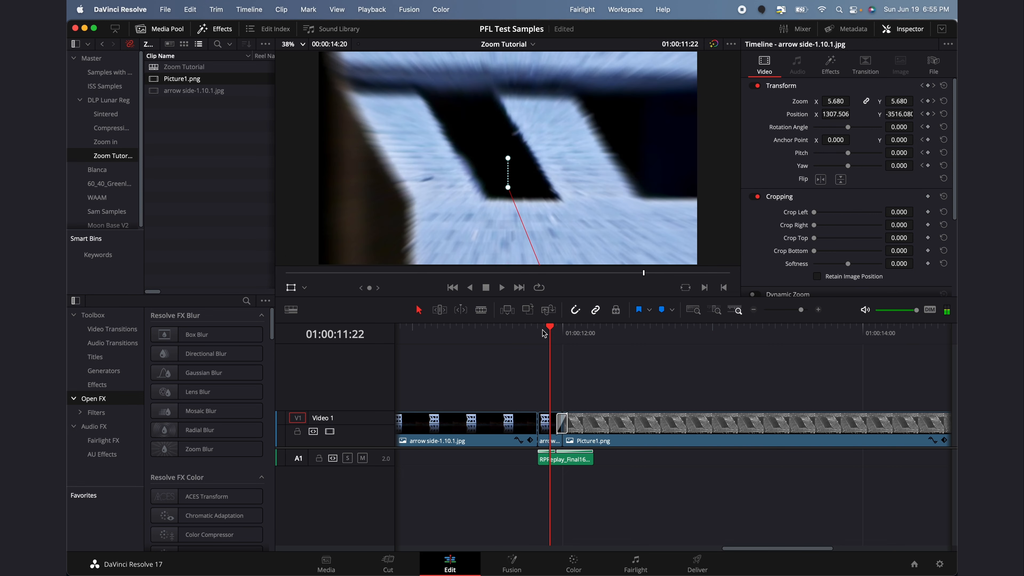
pyautogui.press('Right')
pyautogui.press('Right')
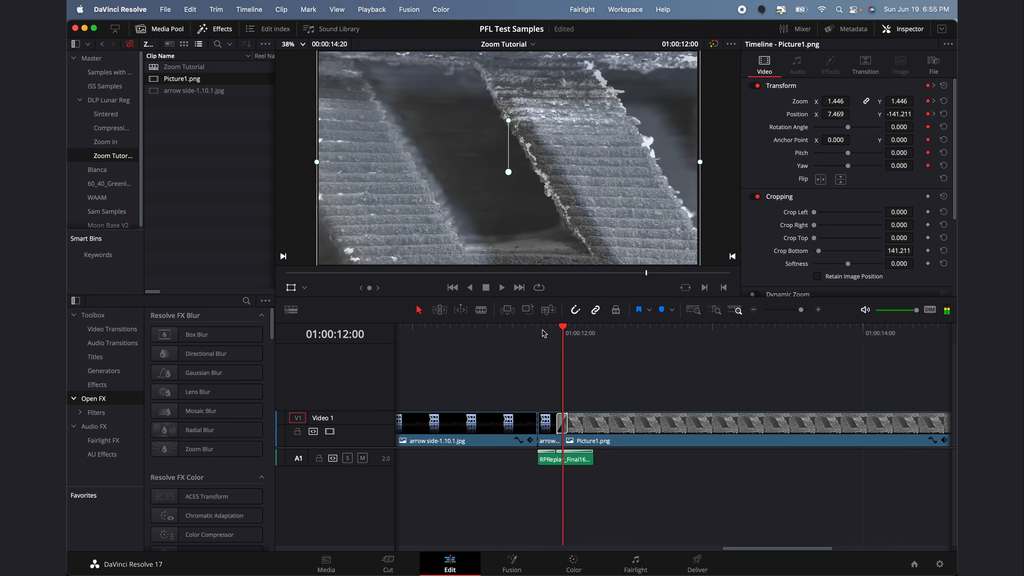
pyautogui.press('Left')
pyautogui.press('Right')
pyautogui.press('Right')
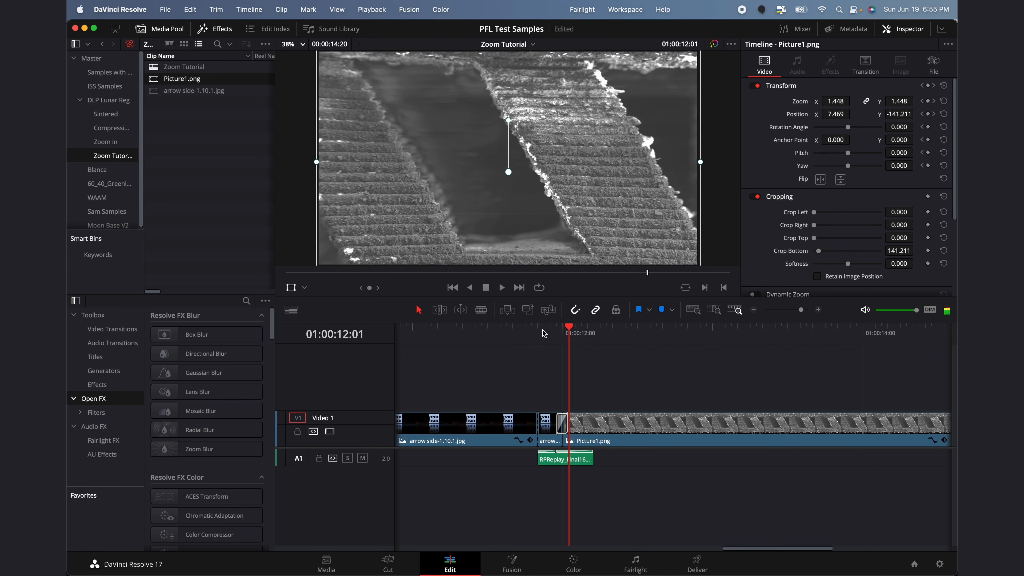
pyautogui.press('Left')
pyautogui.press('Left')
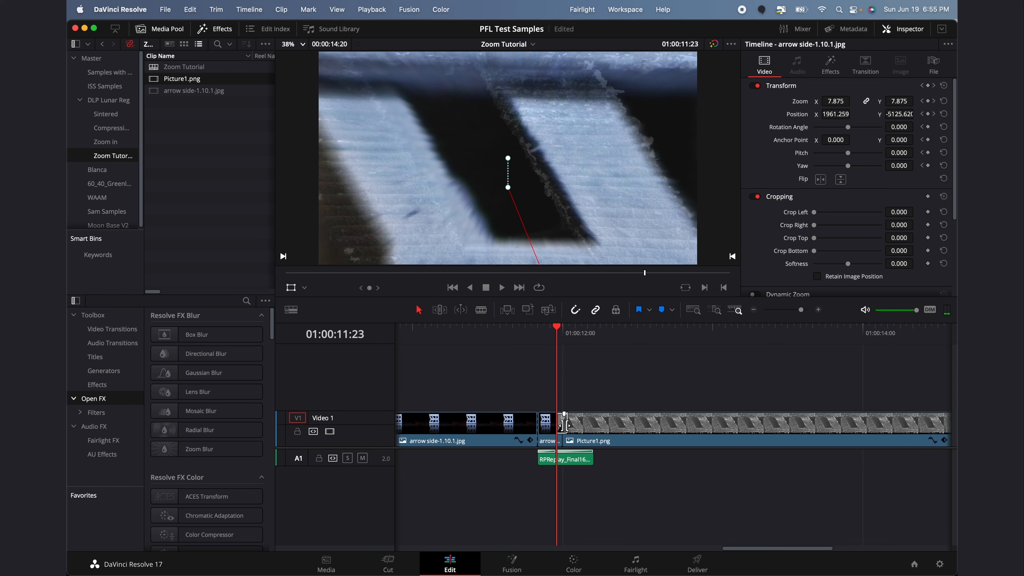
pyautogui.press('Right')
pyautogui.press('Right')
pyautogui.press('Right')
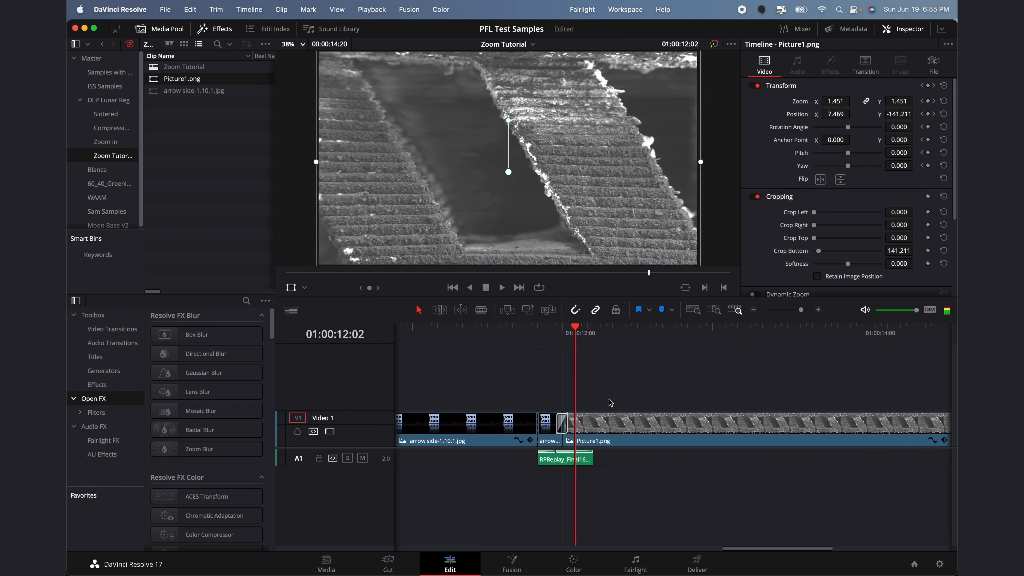
pyautogui.press('Right')
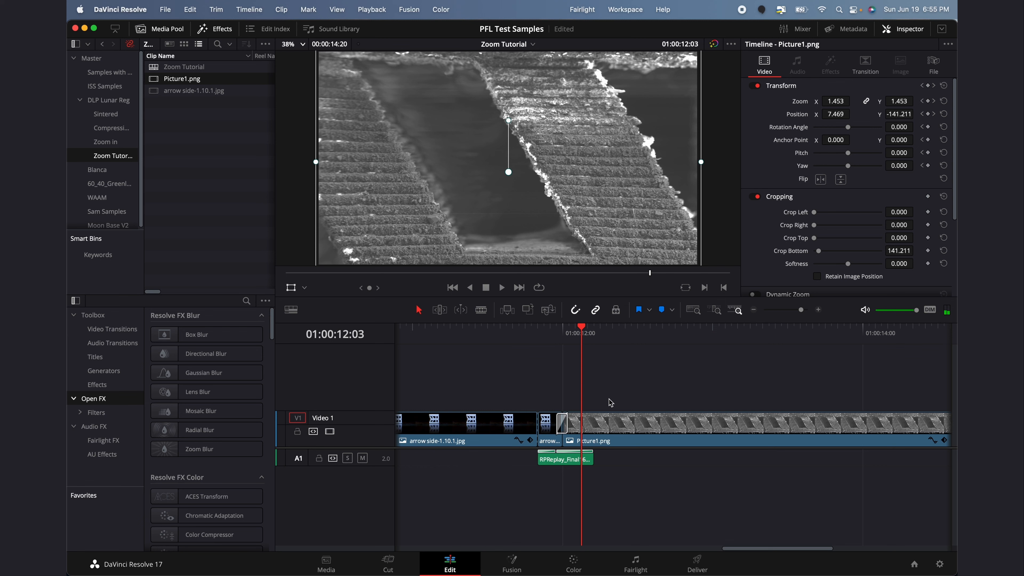
# - Review the slow zoom on the example's Picture1 clip by stepping from 01:00:12:01 and playing on to 01:00:13:20
pyautogui.press('Left')
pyautogui.press('Left')
pyautogui.press('Right')
pyautogui.press('Right')
pyautogui.press('Right')
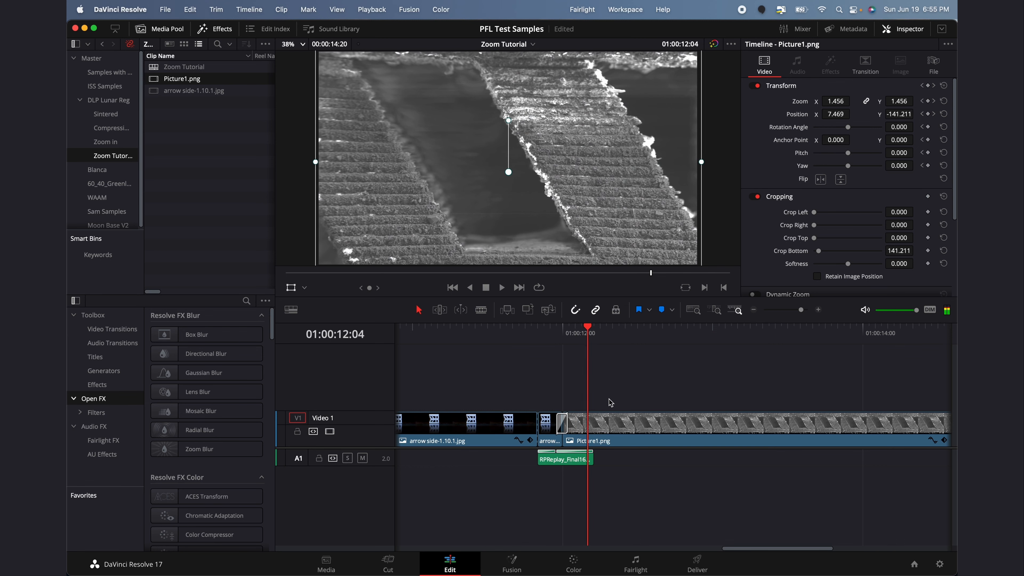
pyautogui.press('Right')
pyautogui.press('Right')
pyautogui.press('space')
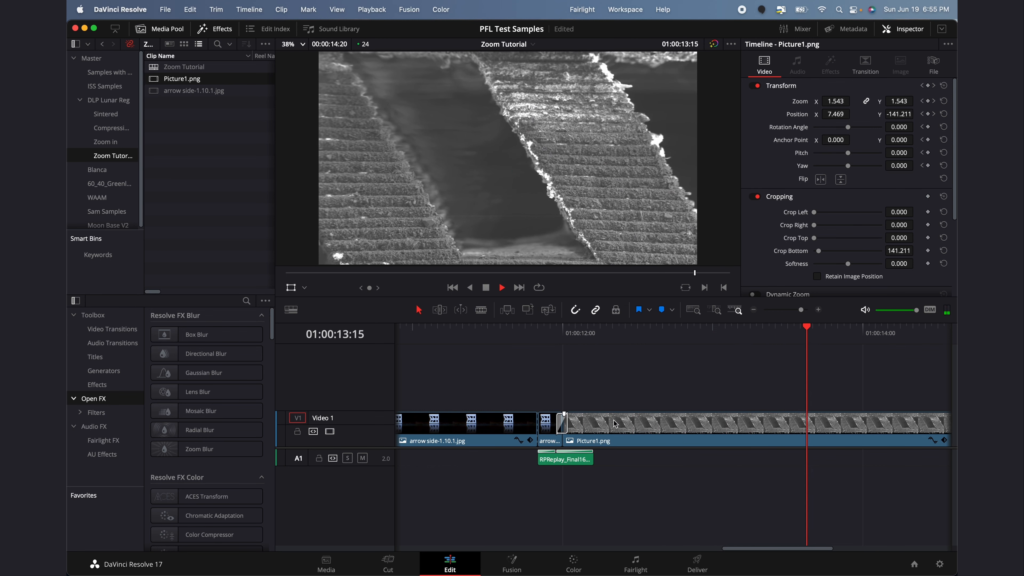
pyautogui.press('space')
pyautogui.hscroll(3, 615, 426)
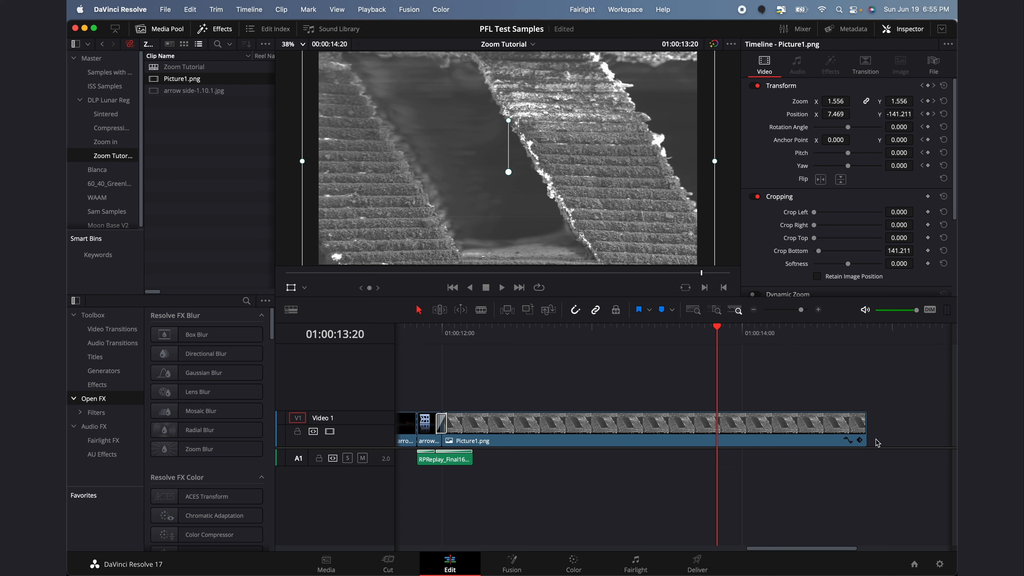
# - Split the first arrow side clip at 01:00:02:20, leaving a short piece before the first Picture1 clip
pyautogui.hscroll(-20, 866, 403)
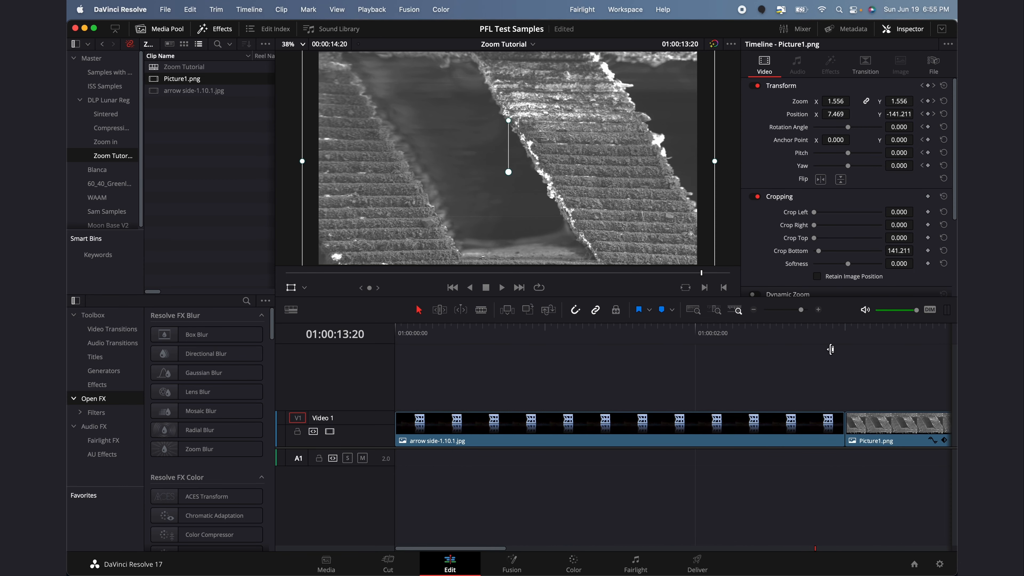
pyautogui.moveTo(801, 310); pyautogui.dragTo(798, 312)
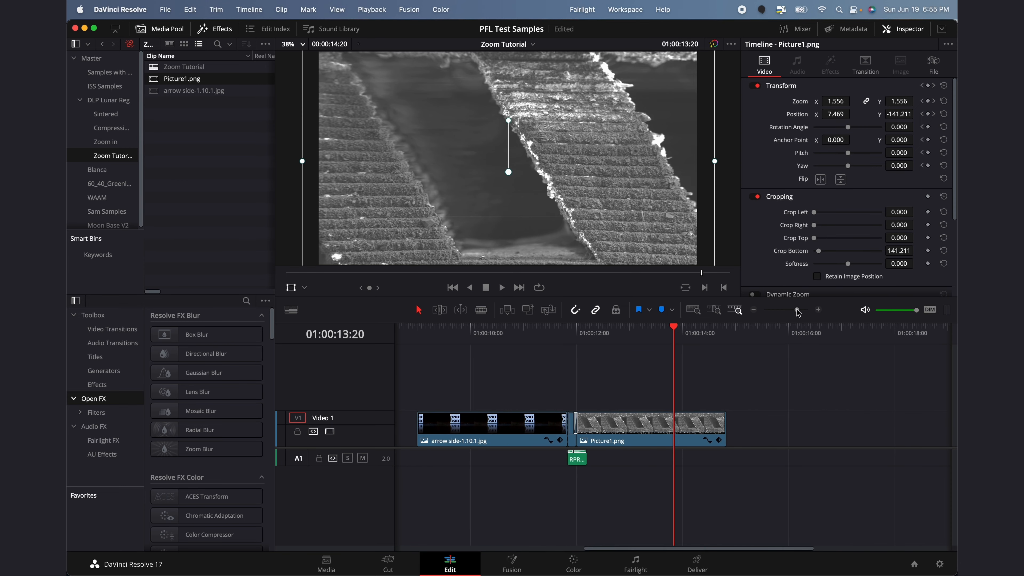
pyautogui.moveTo(658, 550); pyautogui.dragTo(469, 549)
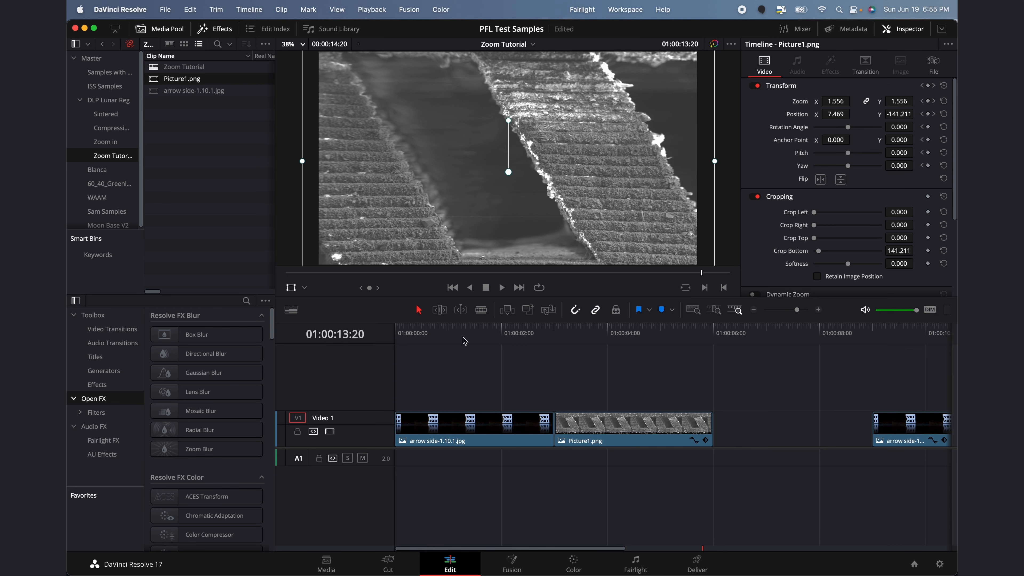
pyautogui.click(493, 339)
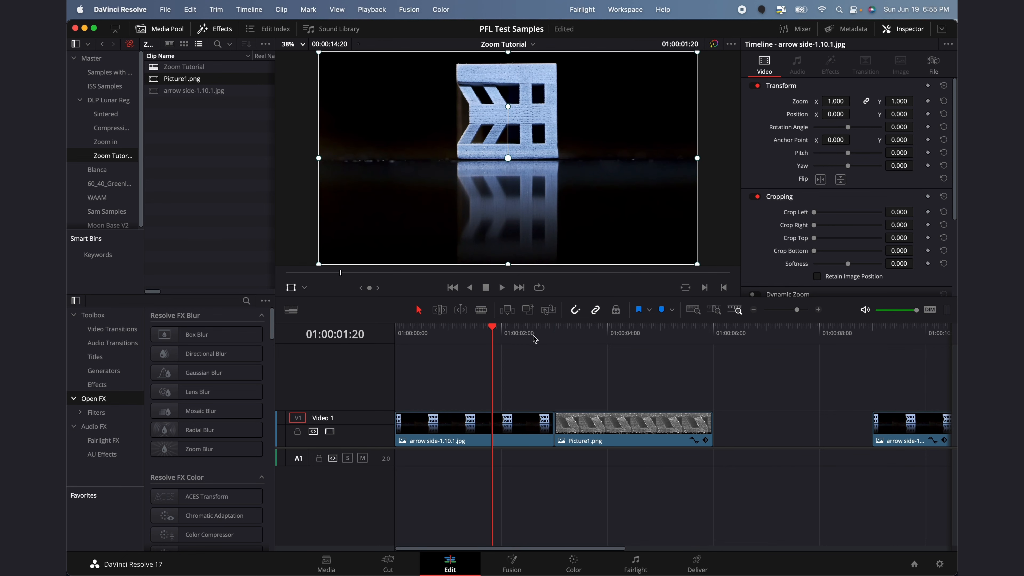
pyautogui.moveTo(523, 335); pyautogui.dragTo(545, 337)
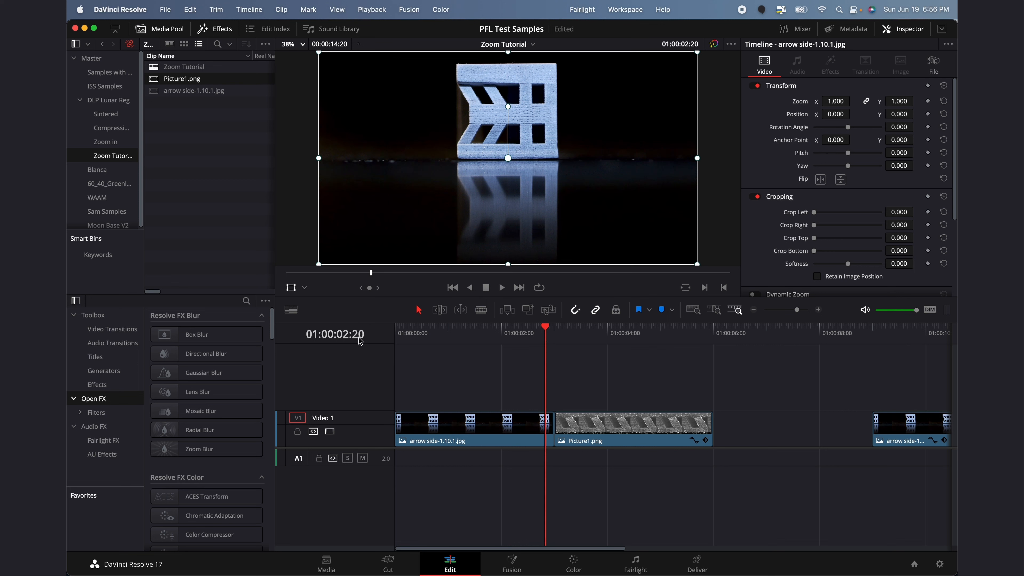
pyautogui.press('b')
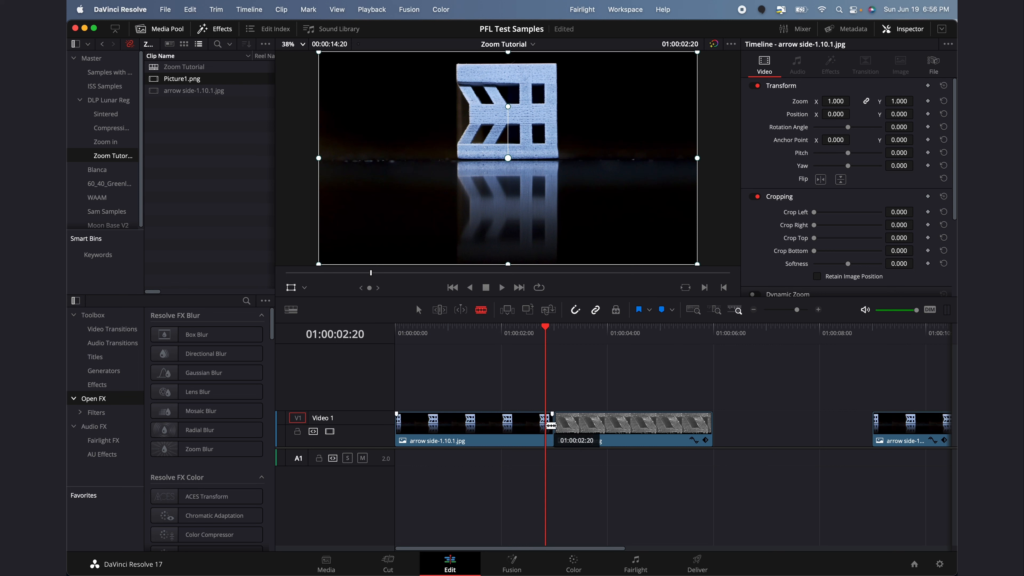
pyautogui.press('a')
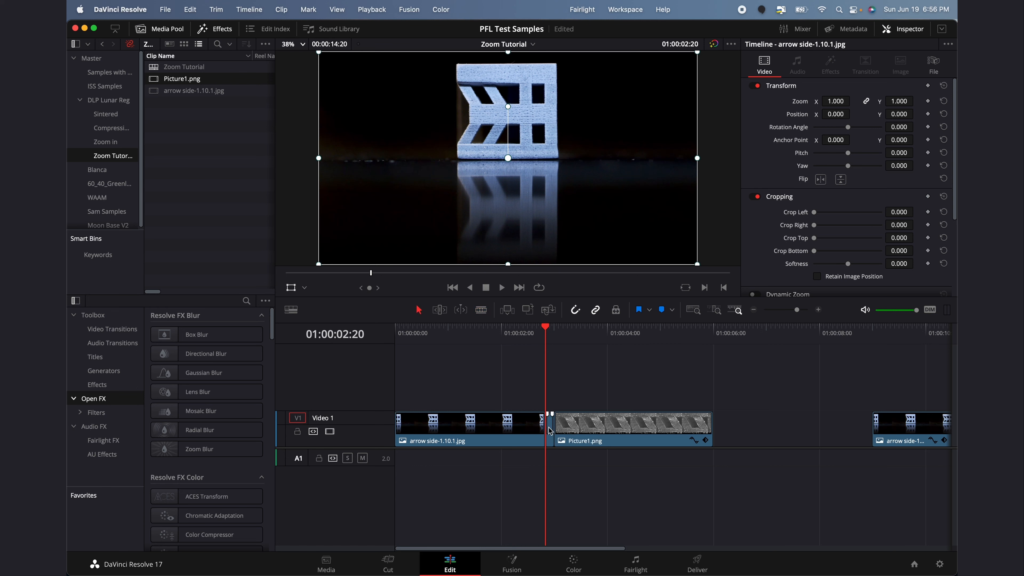
# - Add Transform keyframes at 01:00:00:00 to the longer piece of the split arrow side clip
pyautogui.click(574, 334)
pyautogui.moveTo(574, 334); pyautogui.dragTo(415, 350)
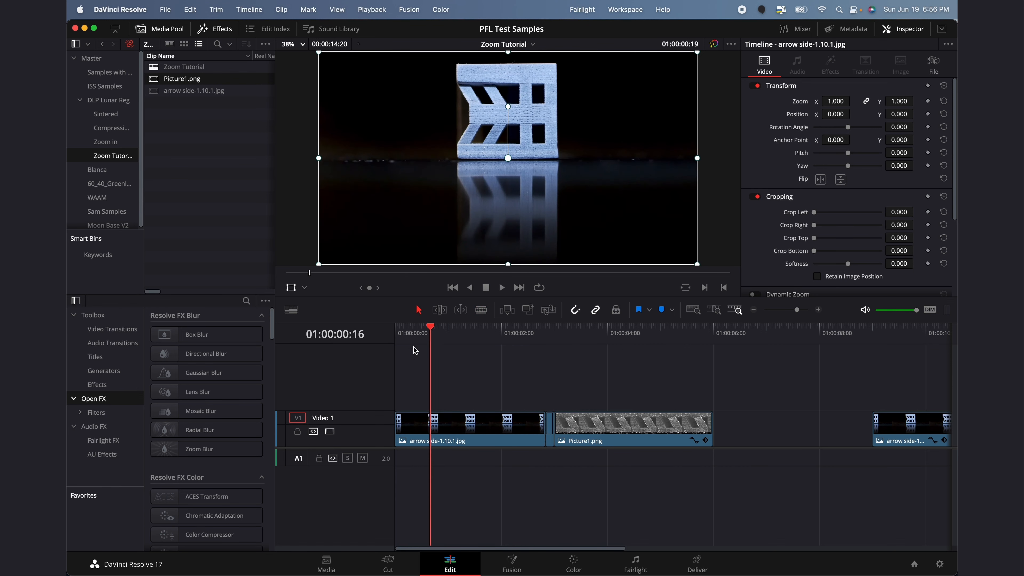
pyautogui.click(478, 429)
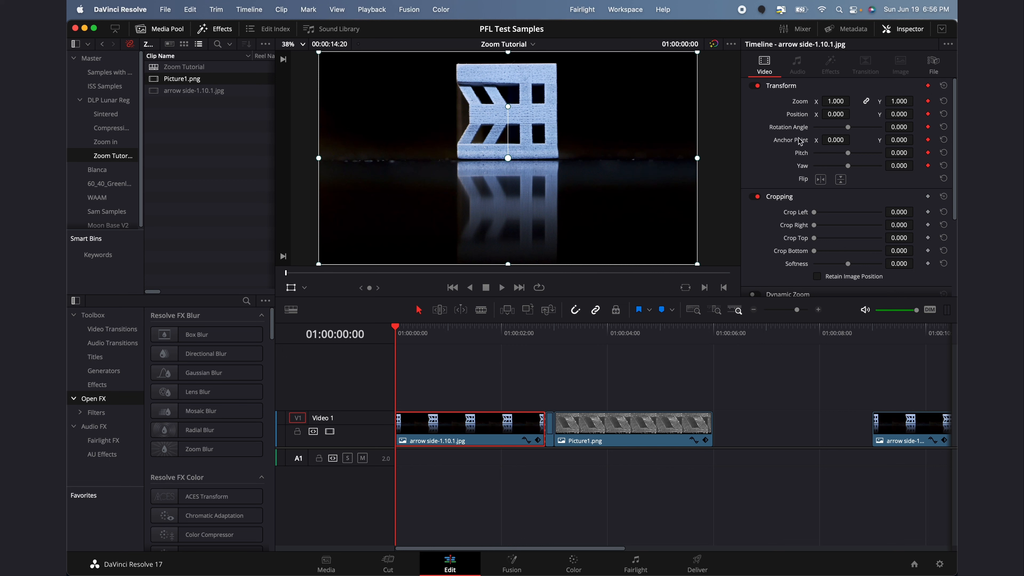
# - Keyframe the longer arrow side piece at 01:00:02:19 with zoom 1.180 in X and Y and a Y position of -164.770
pyautogui.moveTo(535, 334); pyautogui.dragTo(544, 332)
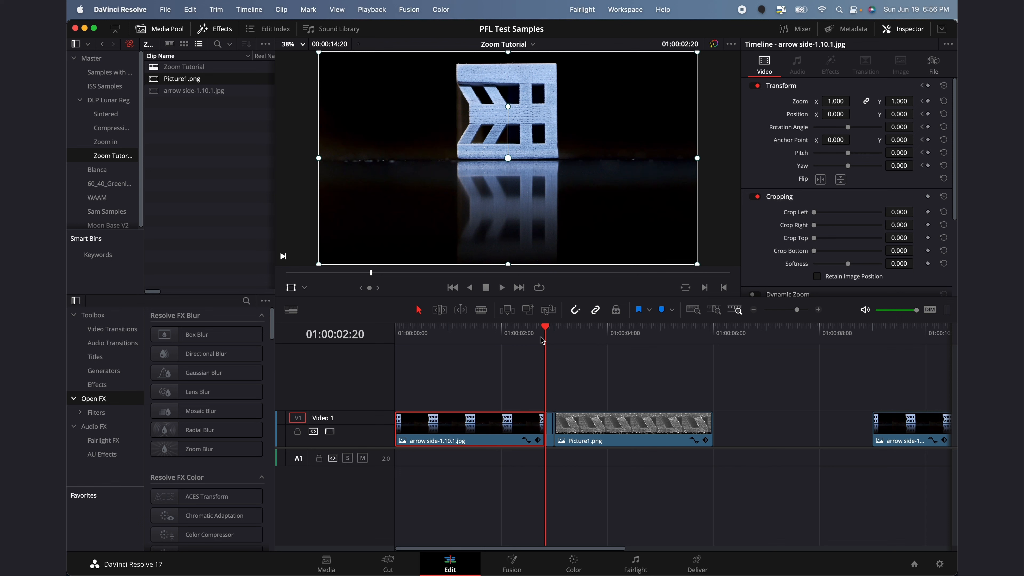
pyautogui.press('Left')
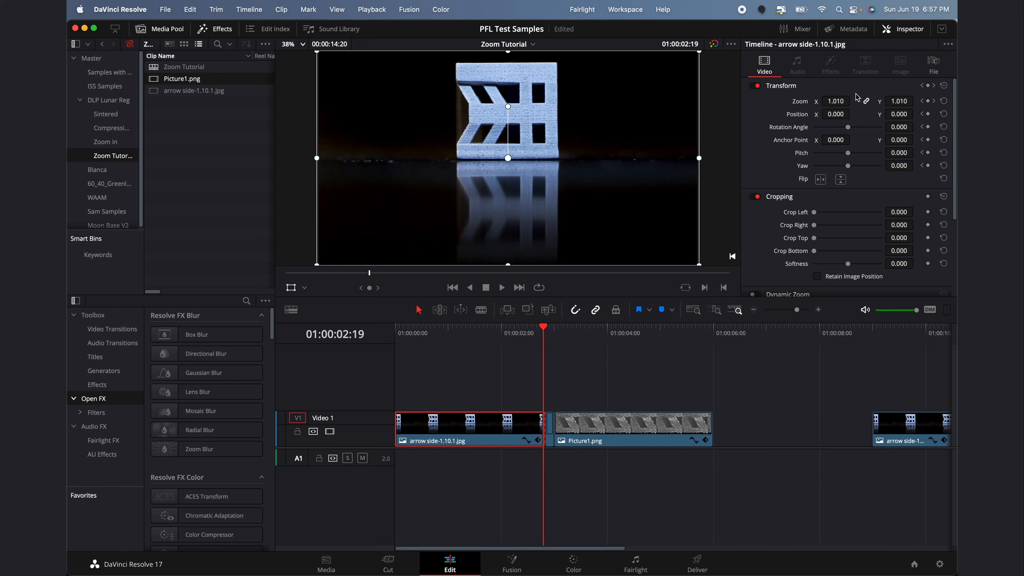
pyautogui.moveTo(837, 102); pyautogui.dragTo(852, 102)
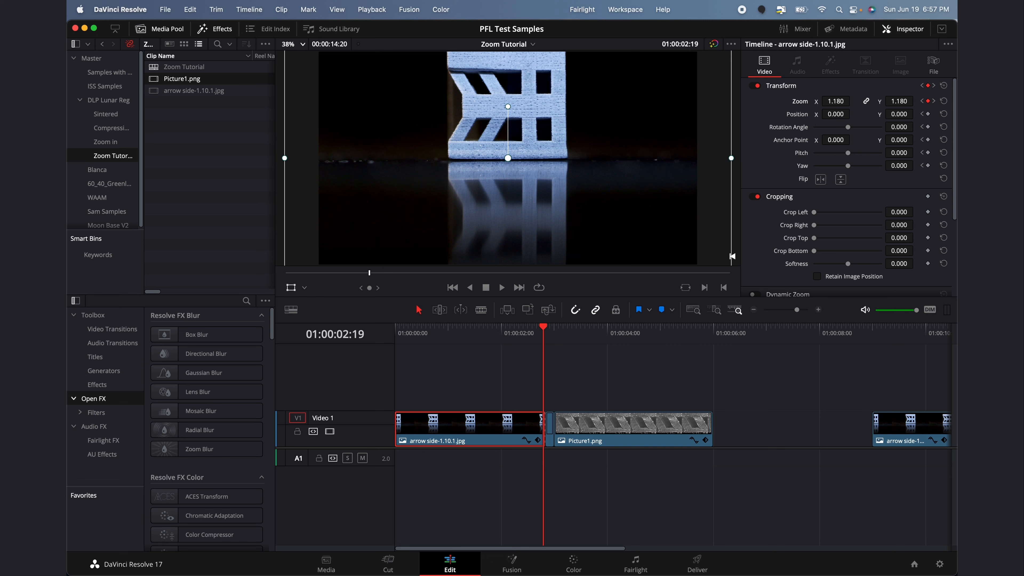
pyautogui.moveTo(899, 114); pyautogui.dragTo(916, 114)
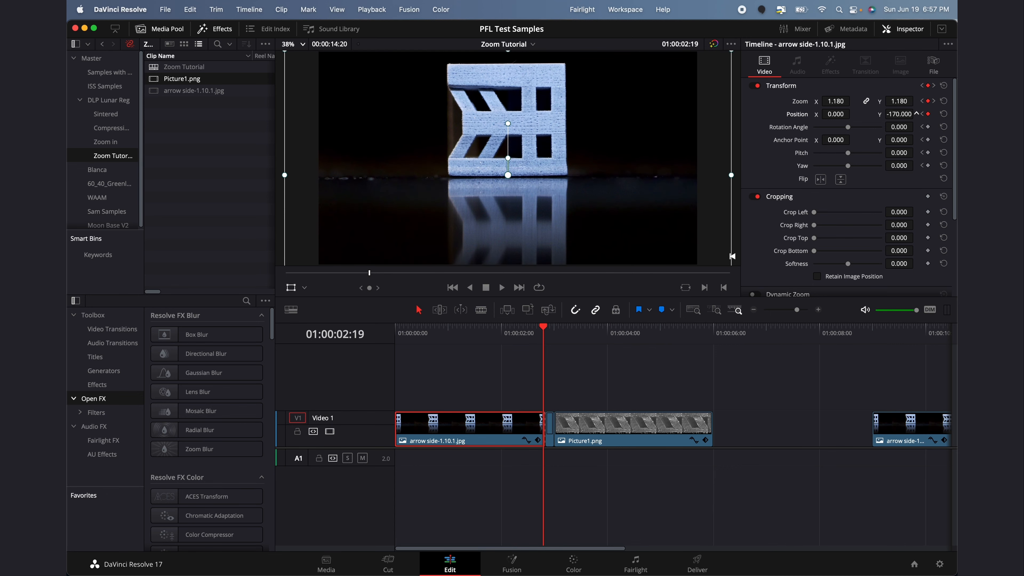
pyautogui.moveTo(615, 135)
pyautogui.mouseDown()
pyautogui.moveTo(628, 129)
pyautogui.moveTo(610, 163)
pyautogui.moveTo(617, 143)
pyautogui.mouseUp()
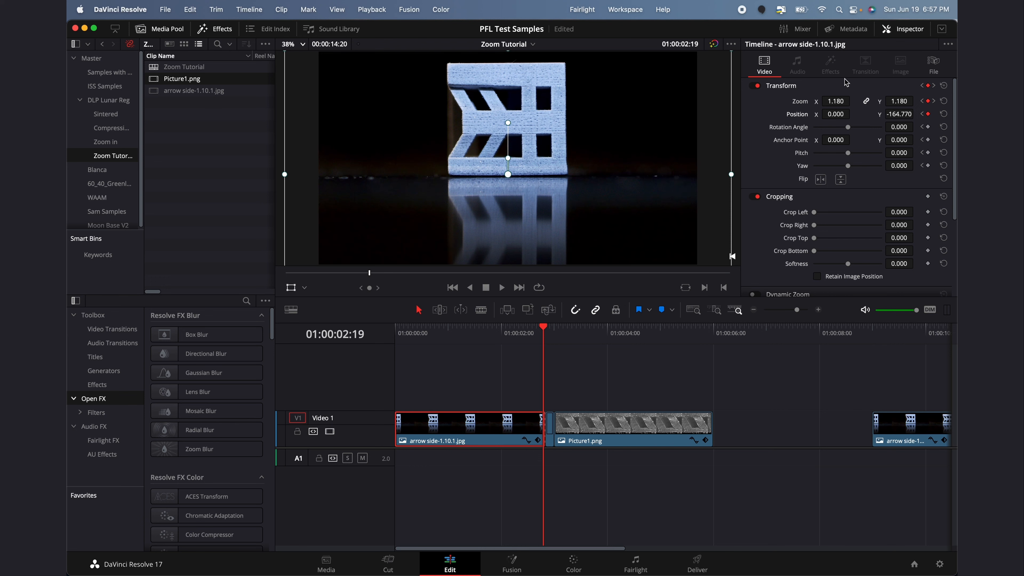
# - Play the first arrow side clip's slow zoom from 01:00:00:00 to review its speed, continuing into Picture1
pyautogui.moveTo(515, 331); pyautogui.dragTo(360, 335)
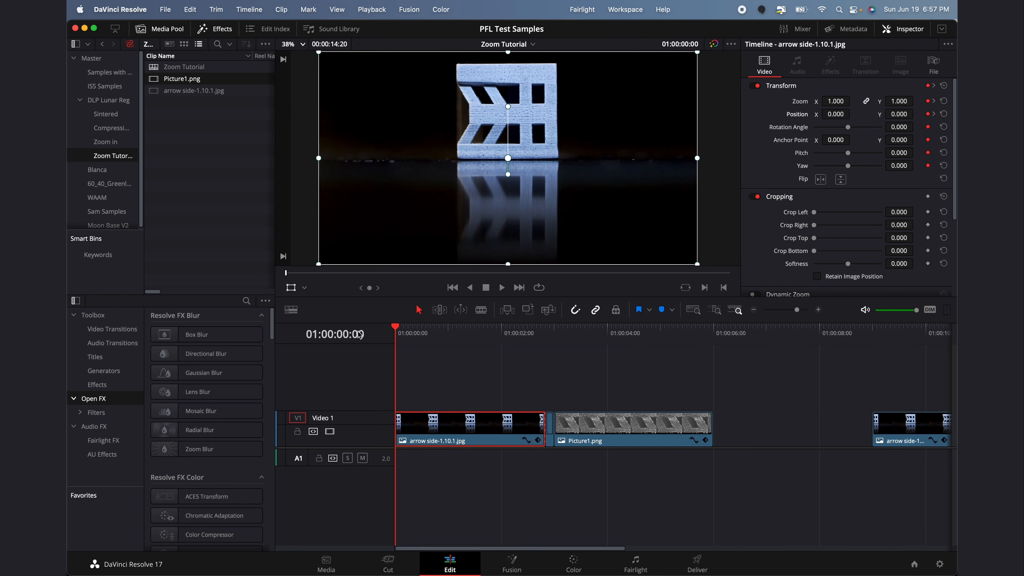
pyautogui.press('space')
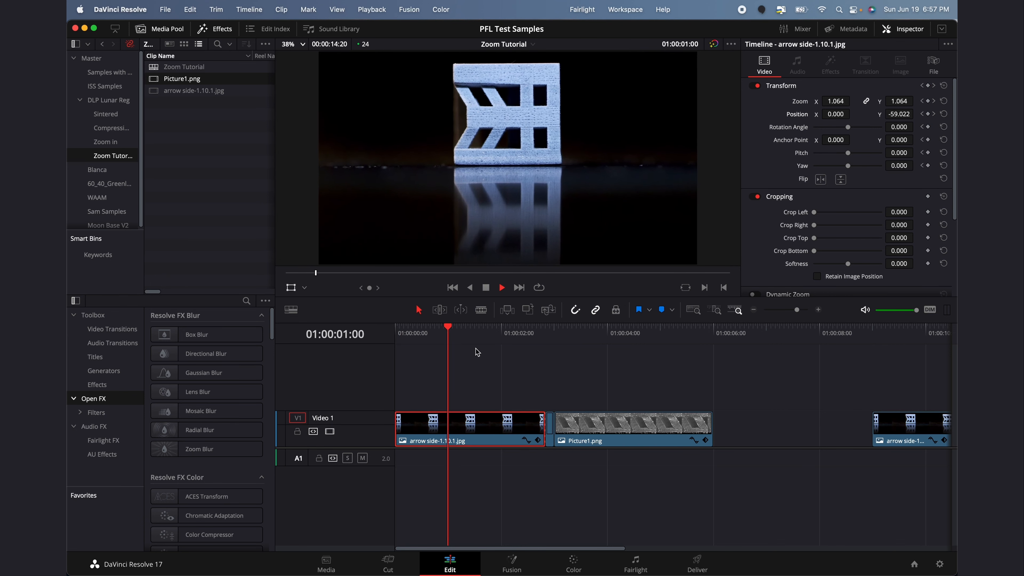
pyautogui.press('space')
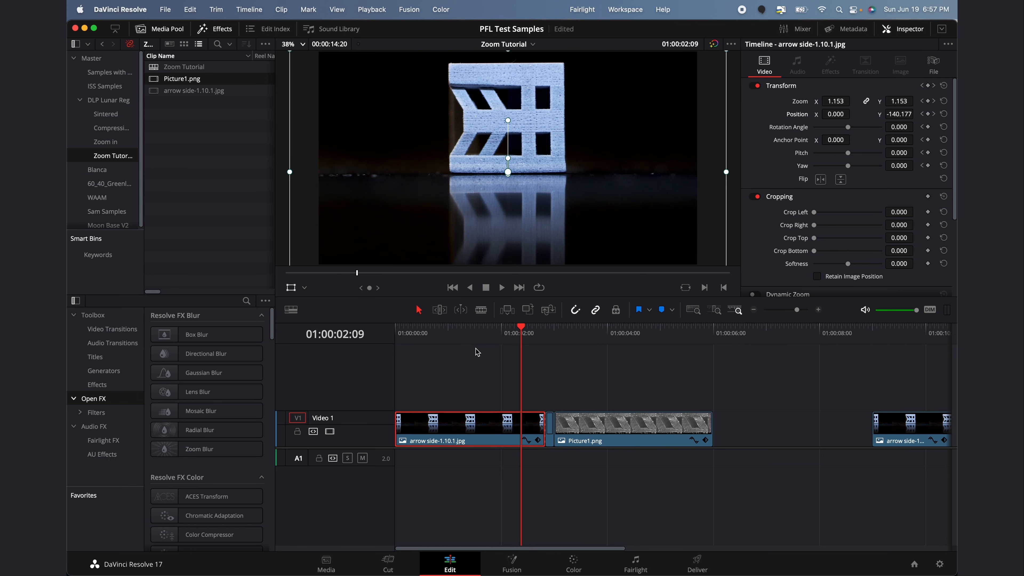
pyautogui.moveTo(463, 335); pyautogui.dragTo(368, 337)
pyautogui.press('space')
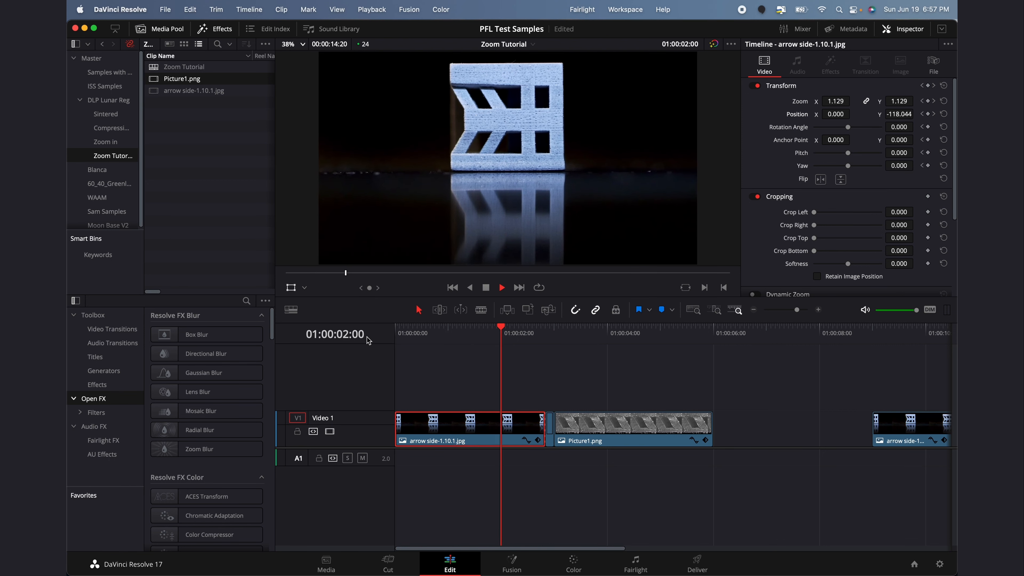
pyautogui.press('space')
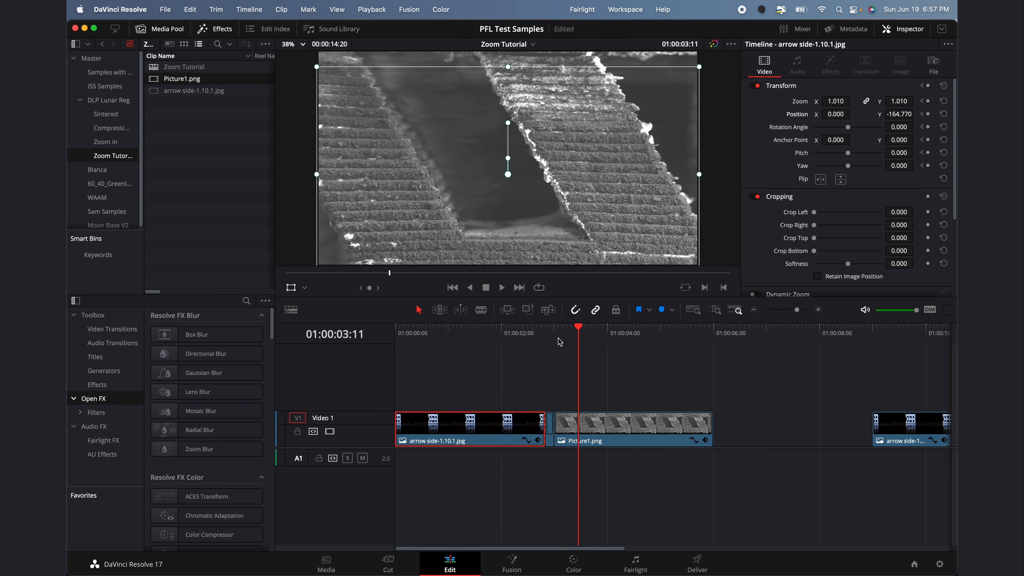
# - Add Transform keyframes to the first Picture1 clip at its first frame, 01:00:03:00
pyautogui.moveTo(561, 339)
pyautogui.mouseDown()
pyautogui.moveTo(541, 336)
pyautogui.moveTo(592, 334)
pyautogui.moveTo(555, 332)
pyautogui.mouseUp()
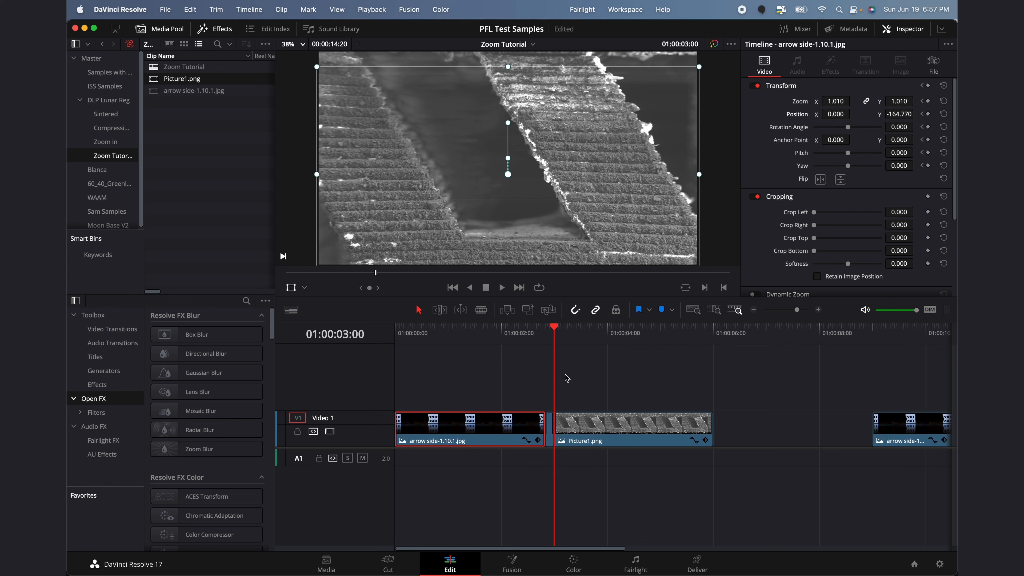
pyautogui.click(597, 428)
pyautogui.press('Left')
pyautogui.press('Right')
pyautogui.press('Left')
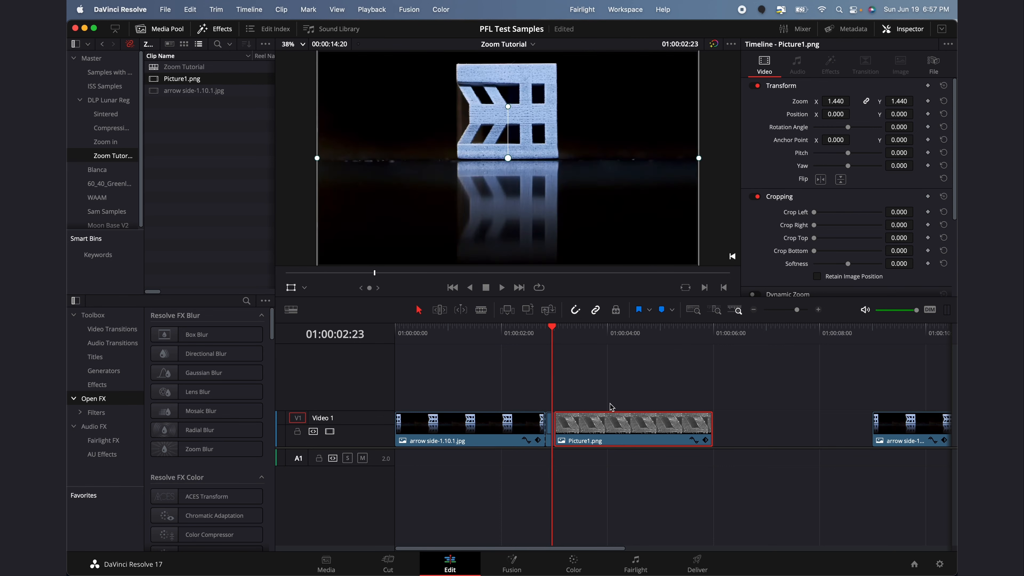
pyautogui.press('Right')
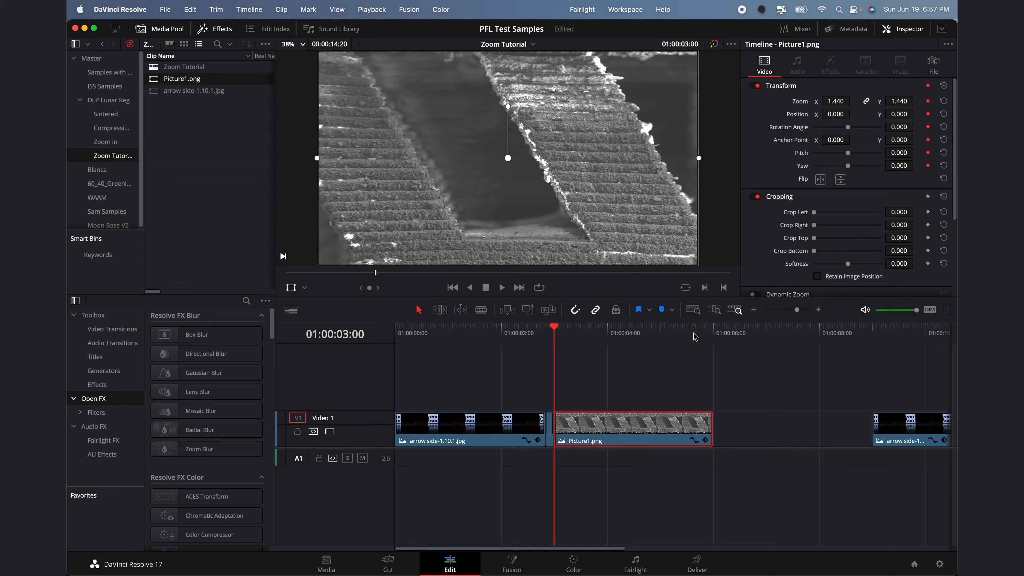
# - Split the first Picture1 clip at 01:00:05:20, leaving a short piece at its end, and save the project
pyautogui.moveTo(690, 336); pyautogui.dragTo(696, 335)
pyautogui.press('Right')
pyautogui.press('Right')
pyautogui.press('Right')
pyautogui.press('Right')
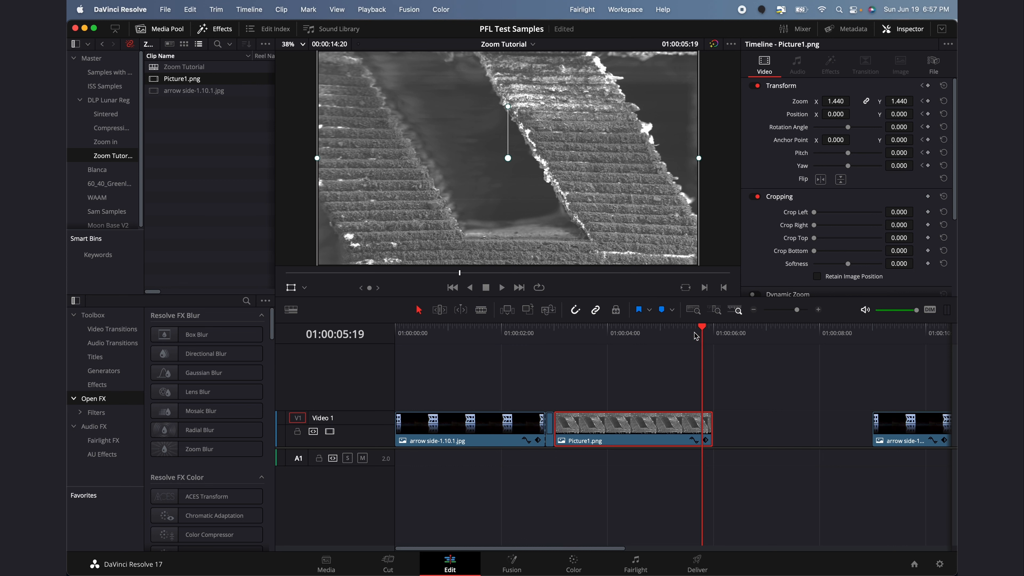
pyautogui.press('b')
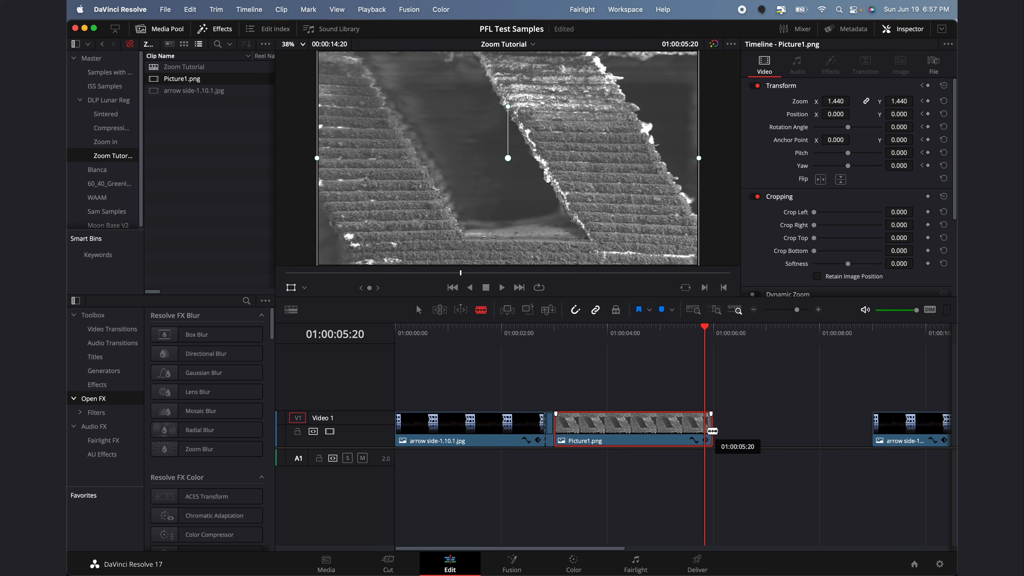
pyautogui.press('a')
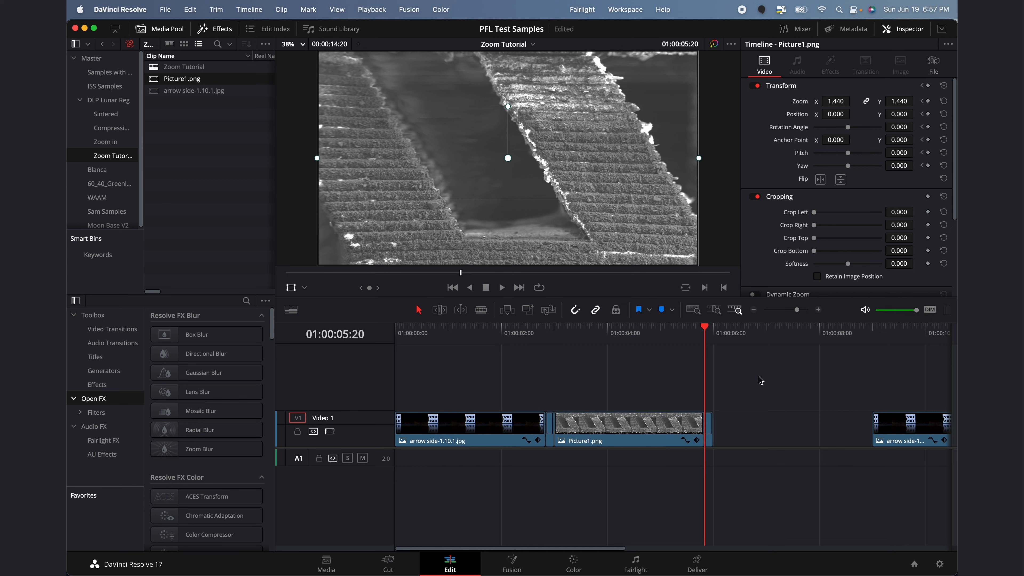
pyautogui.press('super+s')
# - Keyframe the longer Picture1 piece at 01:00:05:19 with a zoom of 1.720 in X and Y
pyautogui.click(686, 431)
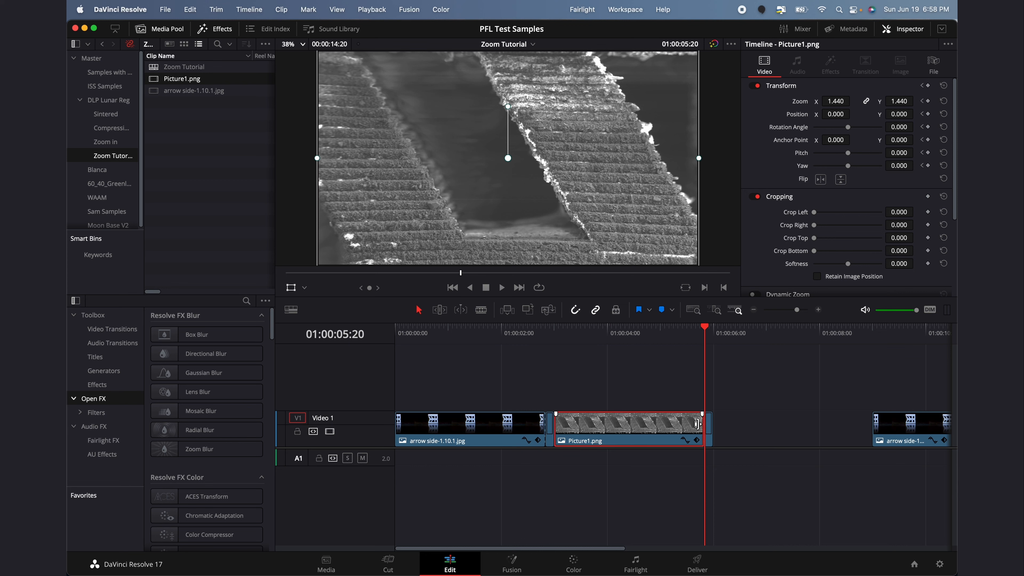
pyautogui.press('Left')
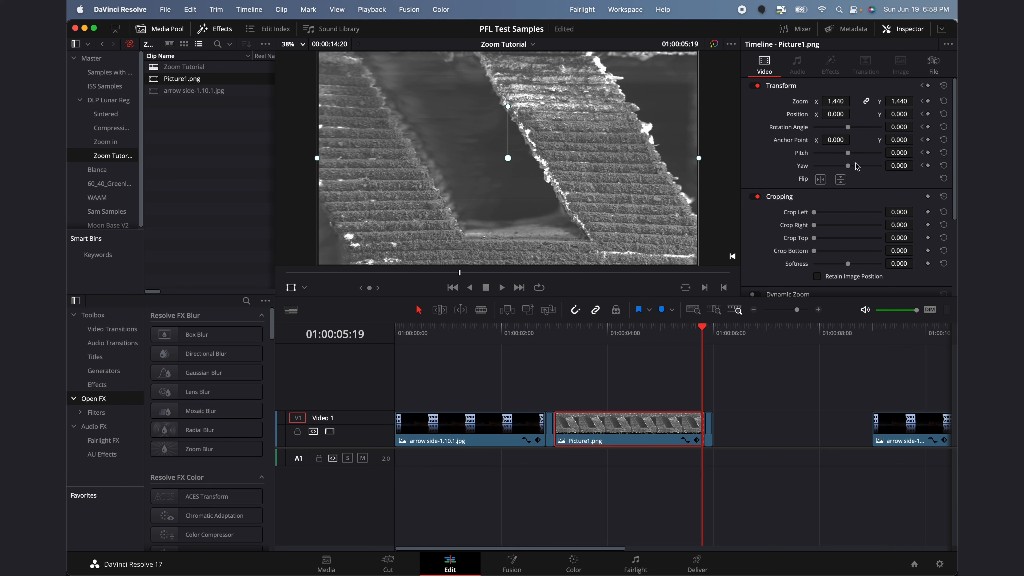
pyautogui.moveTo(836, 101); pyautogui.dragTo(853, 101)
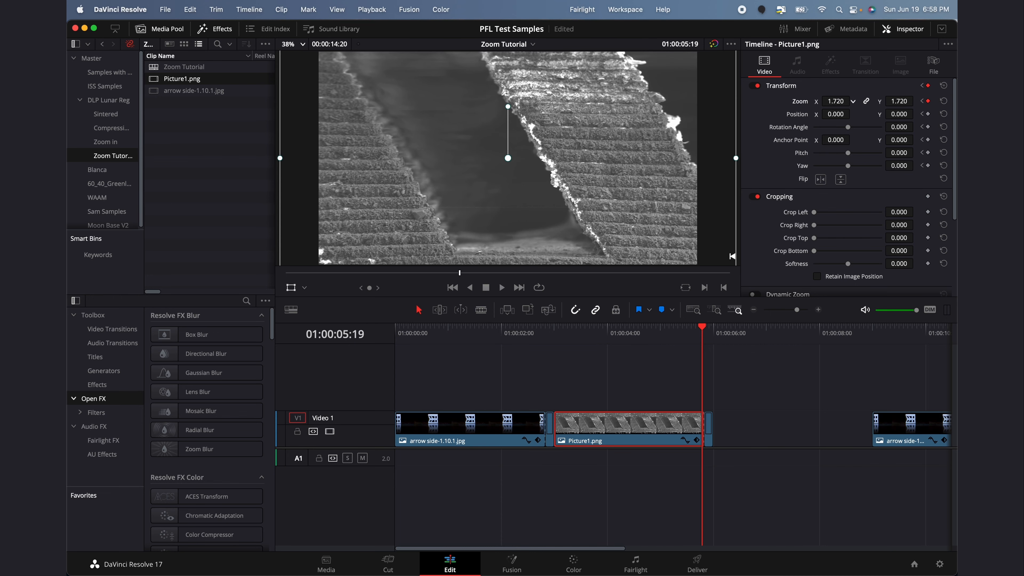
# - Play back the Picture1 zoom from 01:00:03:00 and the whole sequence from the start to review both slow zooms
pyautogui.click(545, 336)
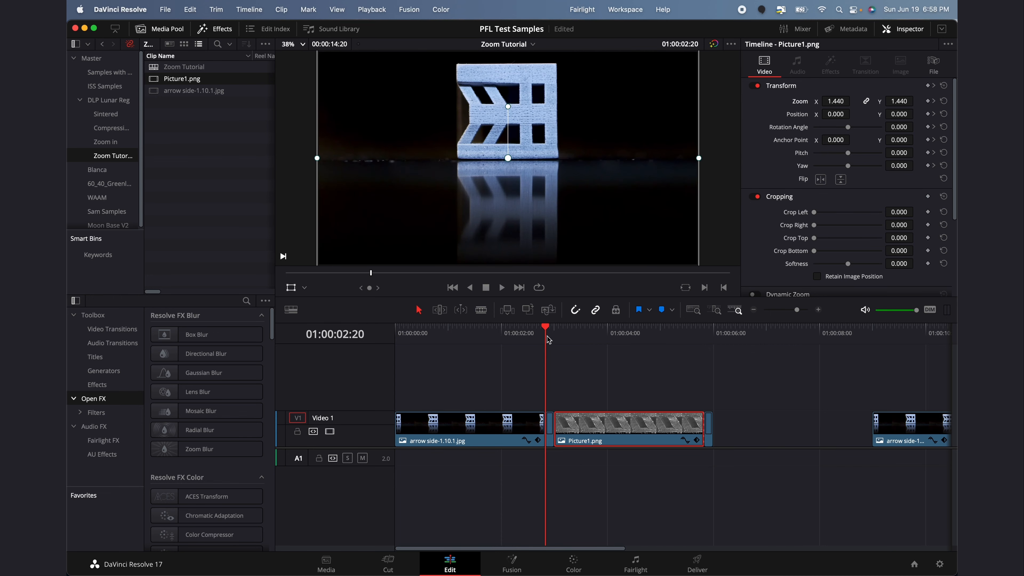
pyautogui.click(556, 338)
pyautogui.press('space')
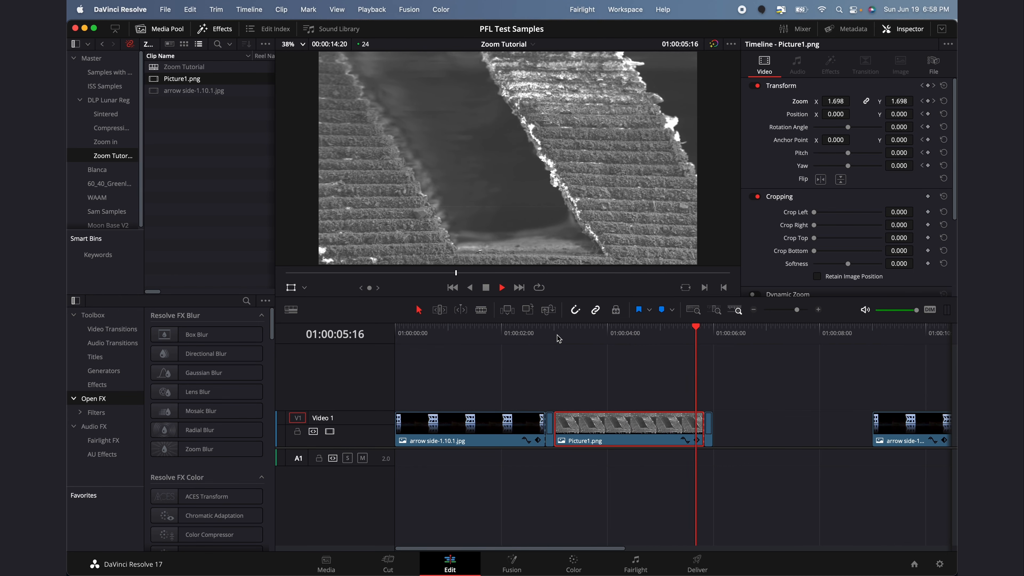
pyautogui.press('space')
pyautogui.click(396, 338)
pyautogui.press('space')
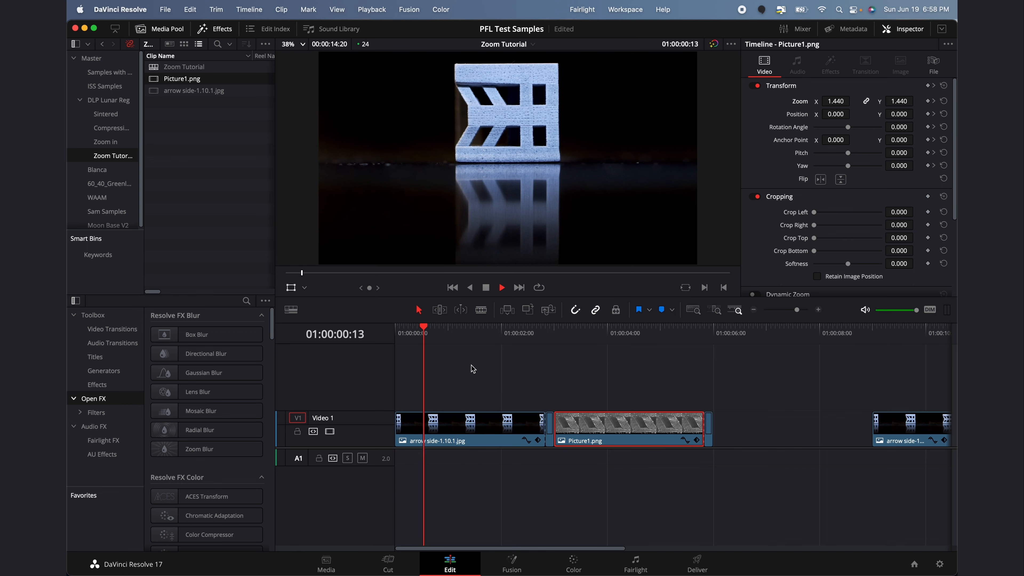
pyautogui.click(573, 339)
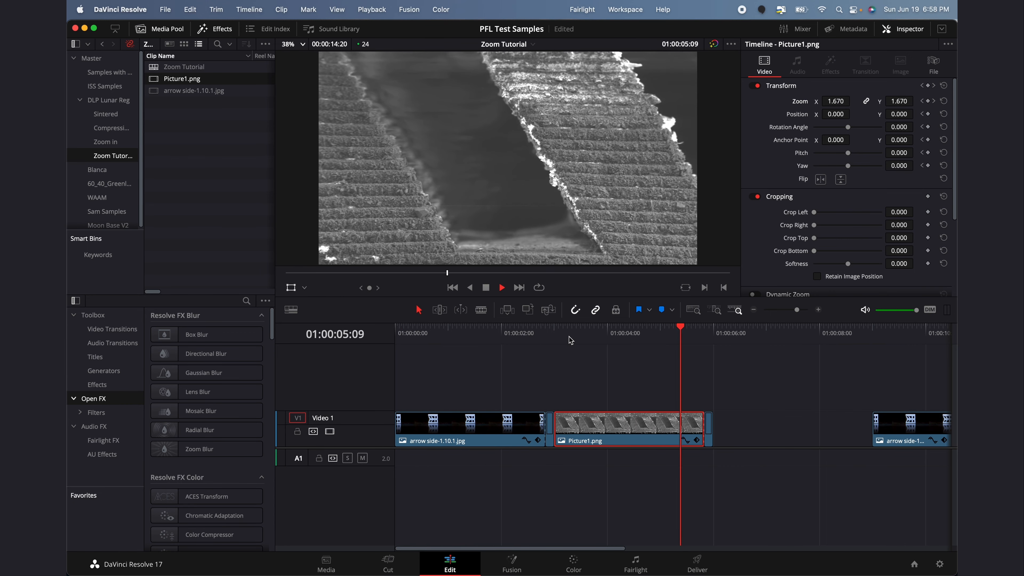
# - Add Transform keyframes at 01:00:02:20 to the short arrow side piece before Picture1
pyautogui.click(544, 339)
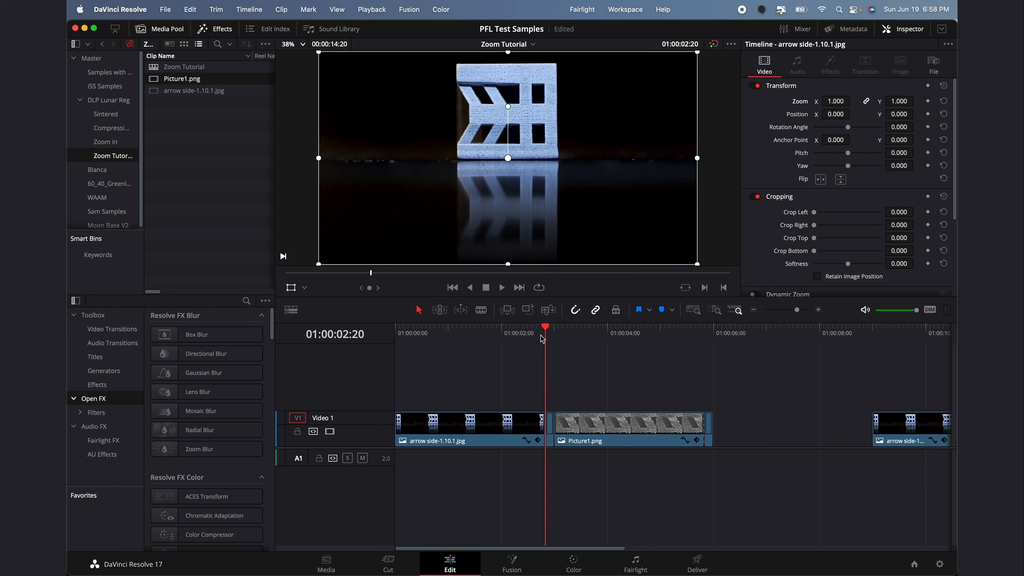
pyautogui.click(592, 332)
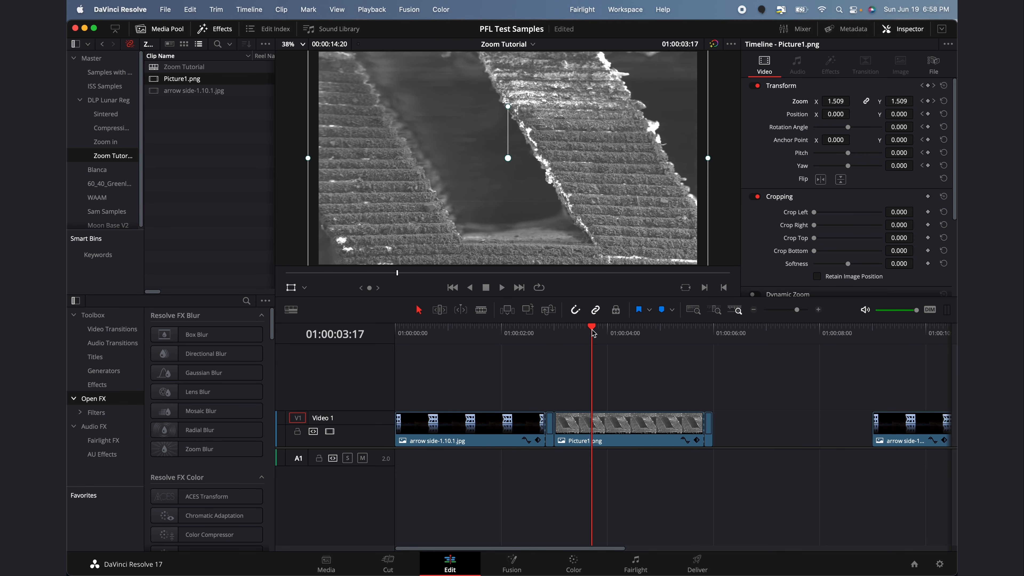
pyautogui.click(545, 338)
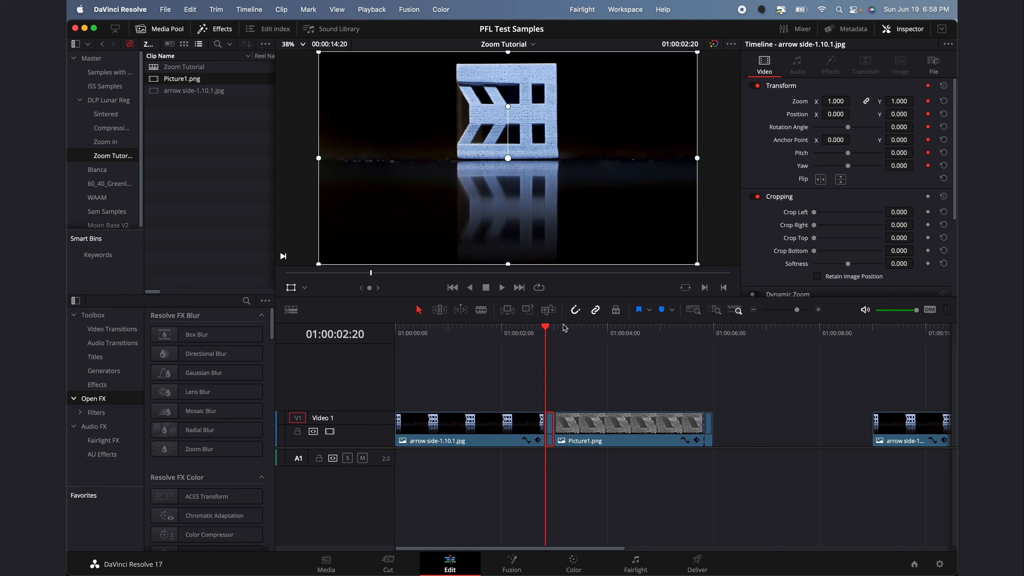
# - Keyframe the short arrow side piece at 01:00:02:23 with zoom 6.910 and position about X 1956, Y -4634, framing the slanted slot
pyautogui.click(553, 335)
pyautogui.press('Left')
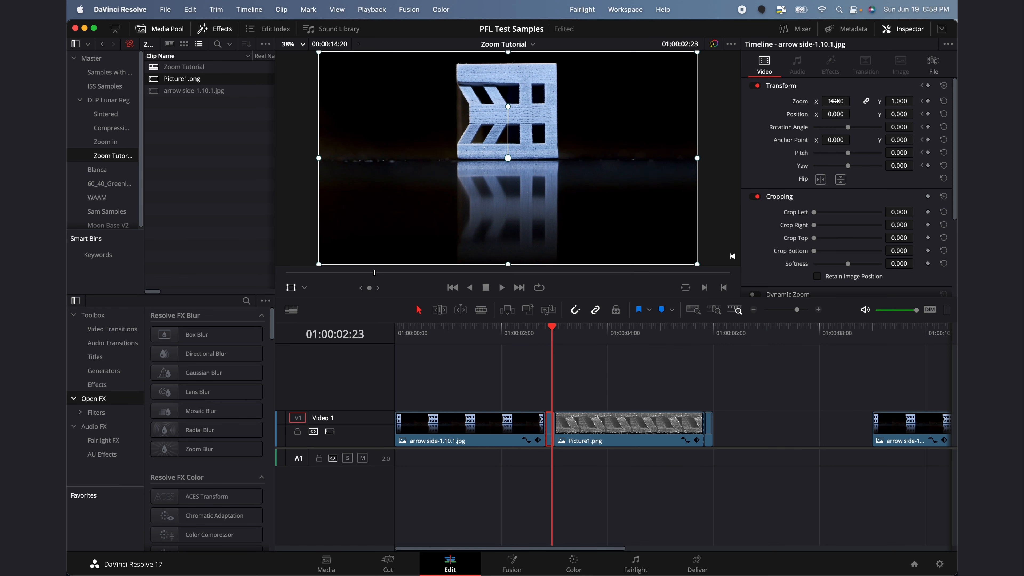
pyautogui.moveTo(834, 101); pyautogui.dragTo(879, 101)
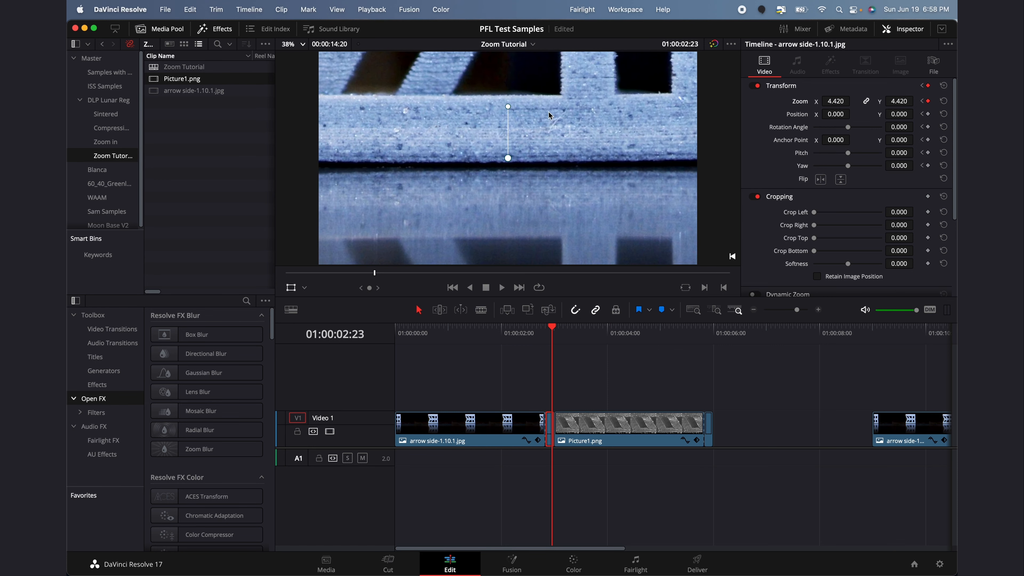
pyautogui.moveTo(548, 112); pyautogui.dragTo(669, 292)
pyautogui.moveTo(528, 131); pyautogui.dragTo(516, 234)
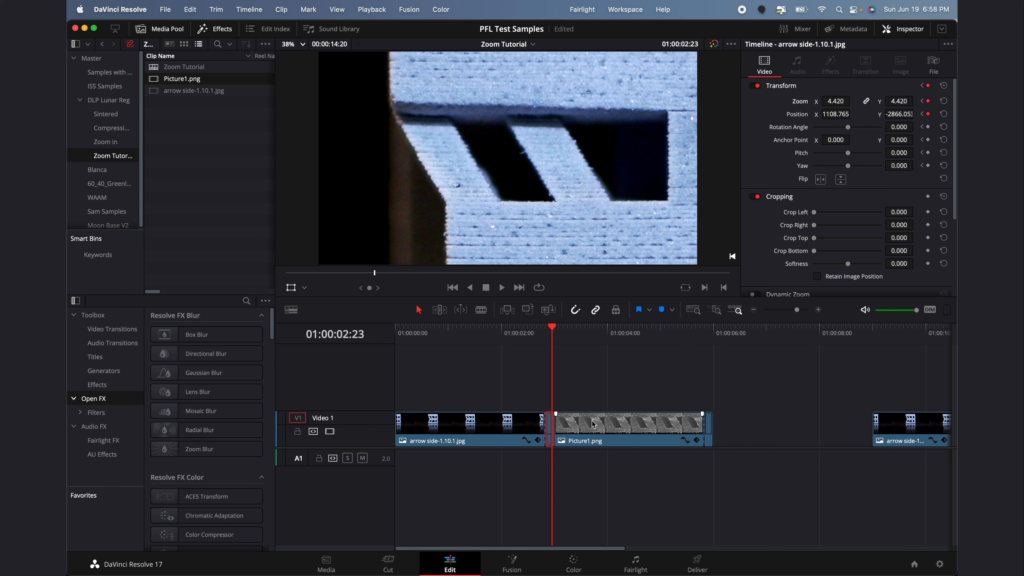
pyautogui.moveTo(834, 100)
pyautogui.mouseDown()
pyautogui.moveTo(859, 101)
pyautogui.moveTo(821, 105)
pyautogui.mouseUp()
pyautogui.moveTo(604, 139); pyautogui.dragTo(615, 237)
pyautogui.moveTo(833, 102); pyautogui.dragTo(838, 104)
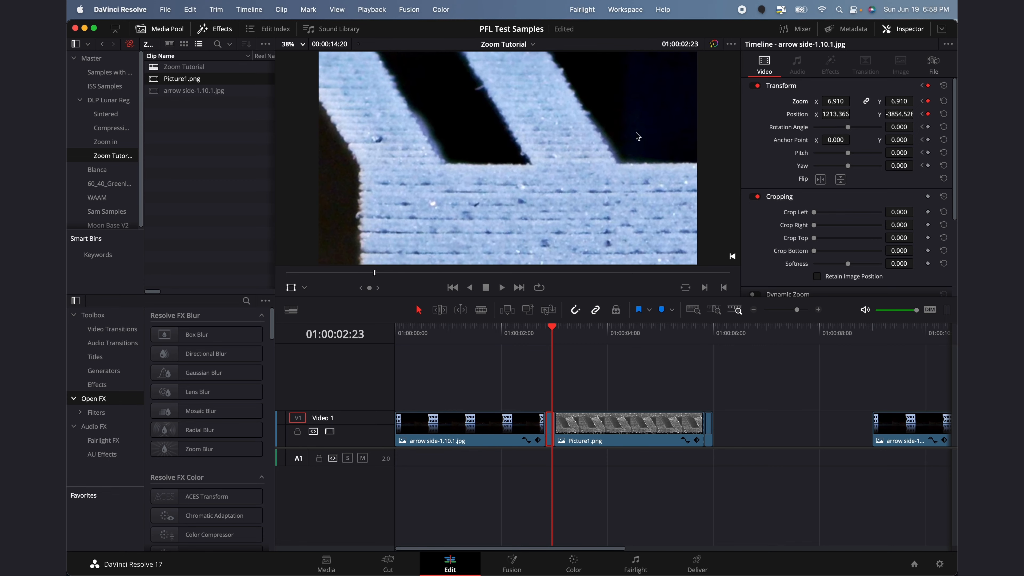
pyautogui.moveTo(637, 136); pyautogui.dragTo(696, 218)
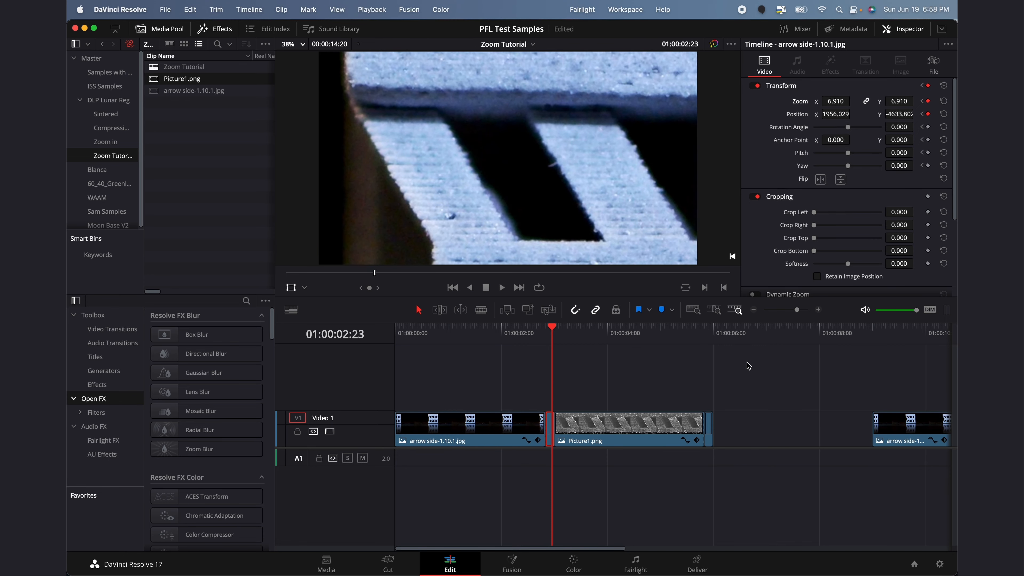
# - Compare against Picture1's first frame and enlarge the short arrow side piece to zoom 9.780 with position about X 2610, Y -6391
pyautogui.press('Right')
pyautogui.press('Left')
pyautogui.press('Right')
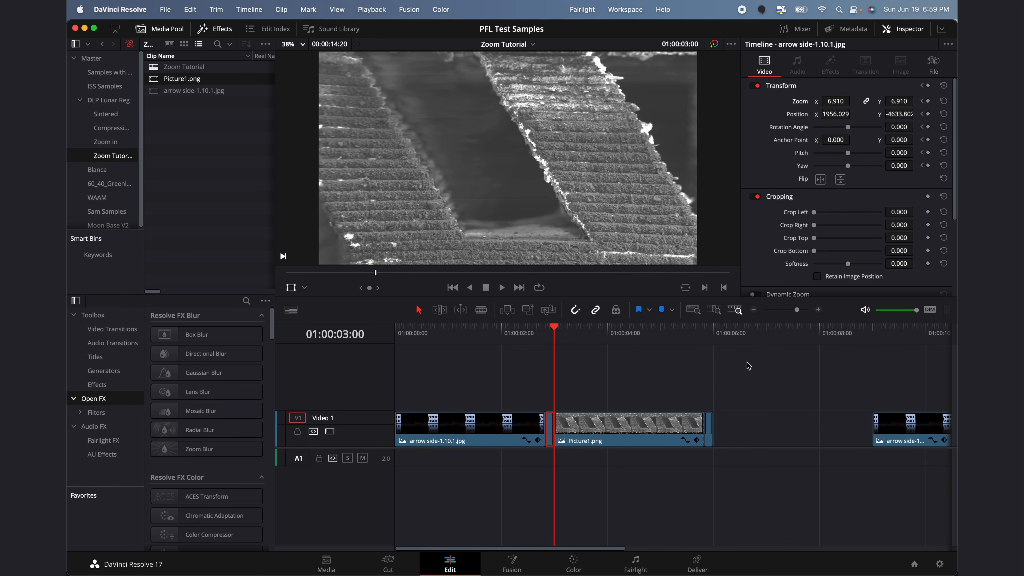
pyautogui.press('Left')
pyautogui.press('Right')
pyautogui.press('Left')
pyautogui.press('Right')
pyautogui.press('Left')
pyautogui.moveTo(836, 101); pyautogui.dragTo(837, 101)
pyautogui.moveTo(637, 148); pyautogui.dragTo(647, 183)
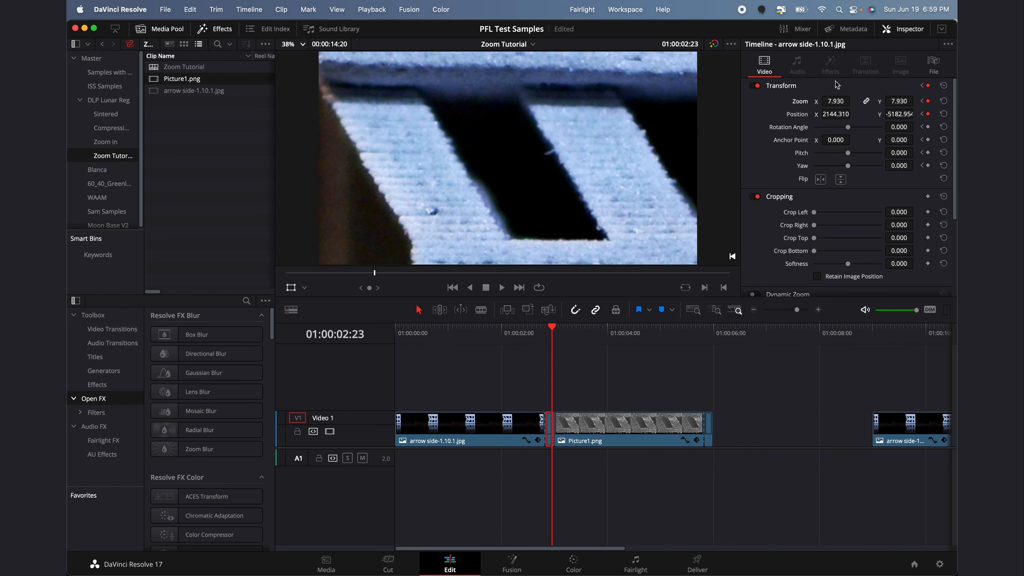
pyautogui.moveTo(835, 101); pyautogui.dragTo(853, 100)
pyautogui.moveTo(571, 123); pyautogui.dragTo(616, 243)
# - Shift the short arrow side piece to position about X 2317, Y -6203, checking its slot against Picture1's first frame
pyautogui.press('Right')
pyautogui.press('Left')
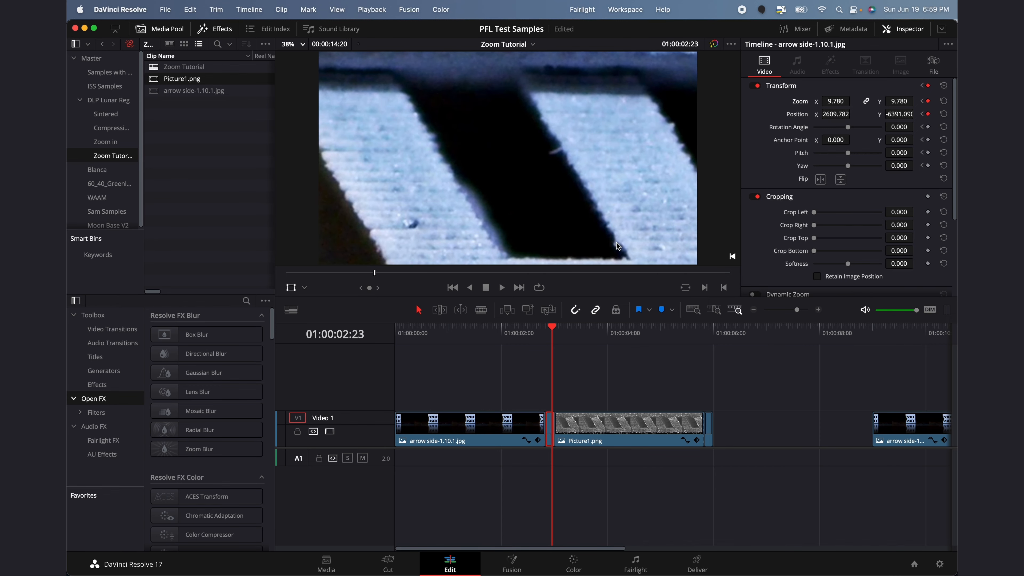
pyautogui.press('Right')
pyautogui.press('Left')
pyautogui.press('Right')
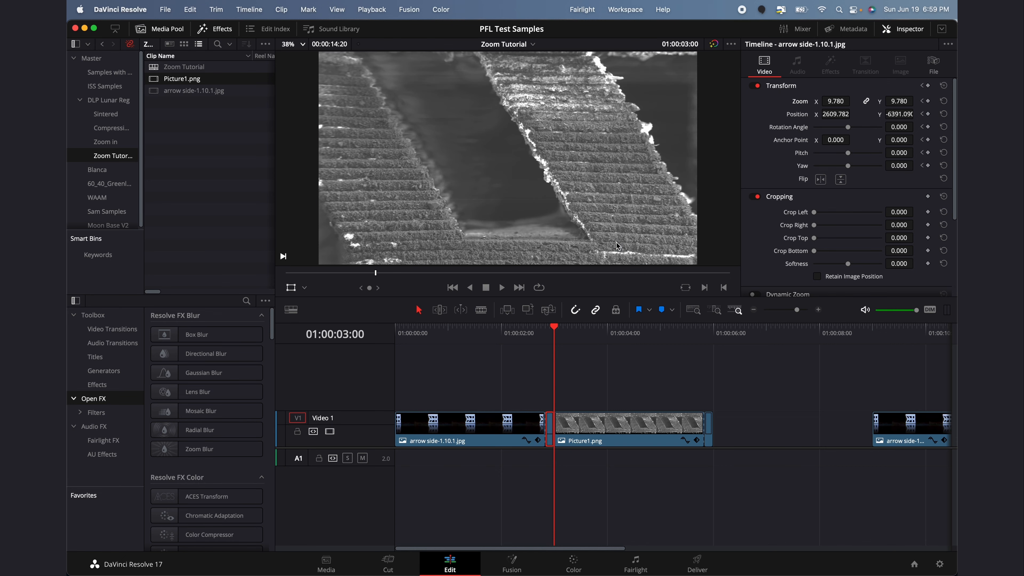
pyautogui.press('Left')
pyautogui.moveTo(545, 175); pyautogui.dragTo(515, 158)
pyautogui.press('Right')
pyautogui.press('Left')
pyautogui.press('Right')
pyautogui.press('Left')
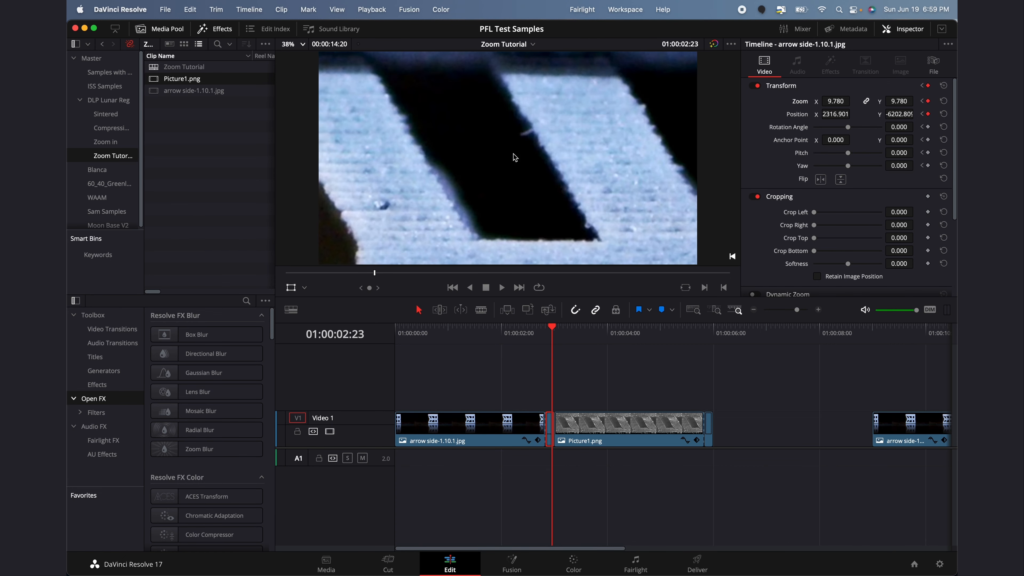
# - Compare the slot's alignment between the frames at 01:00:02:23 and 01:00:03:00 across the cut
pyautogui.press('Right')
pyautogui.press('Left')
pyautogui.press('Right')
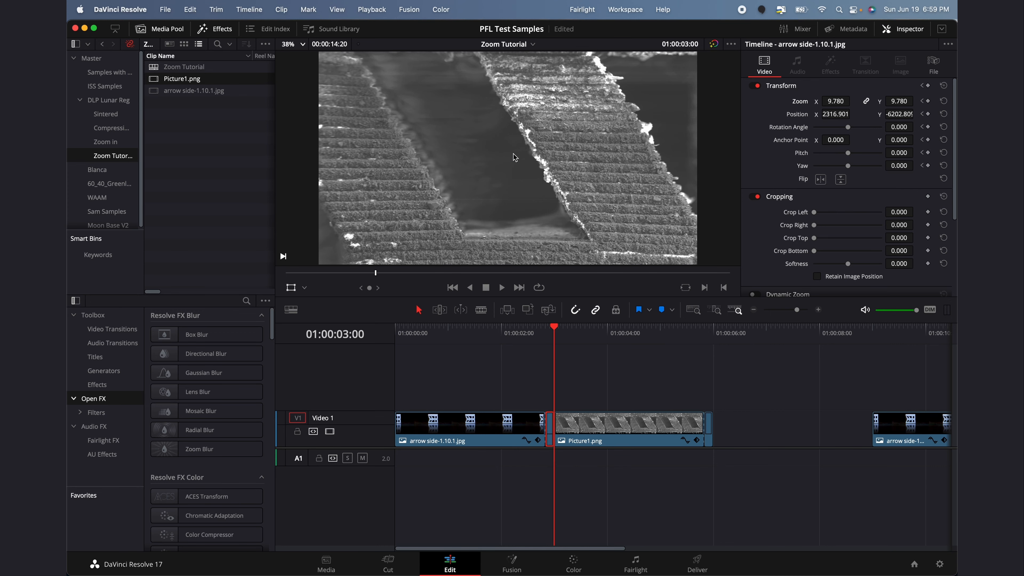
pyautogui.press('Left')
pyautogui.press('Right')
pyautogui.press('Left')
pyautogui.press('Right')
pyautogui.press('Left')
pyautogui.press('Right')
pyautogui.press('Left')
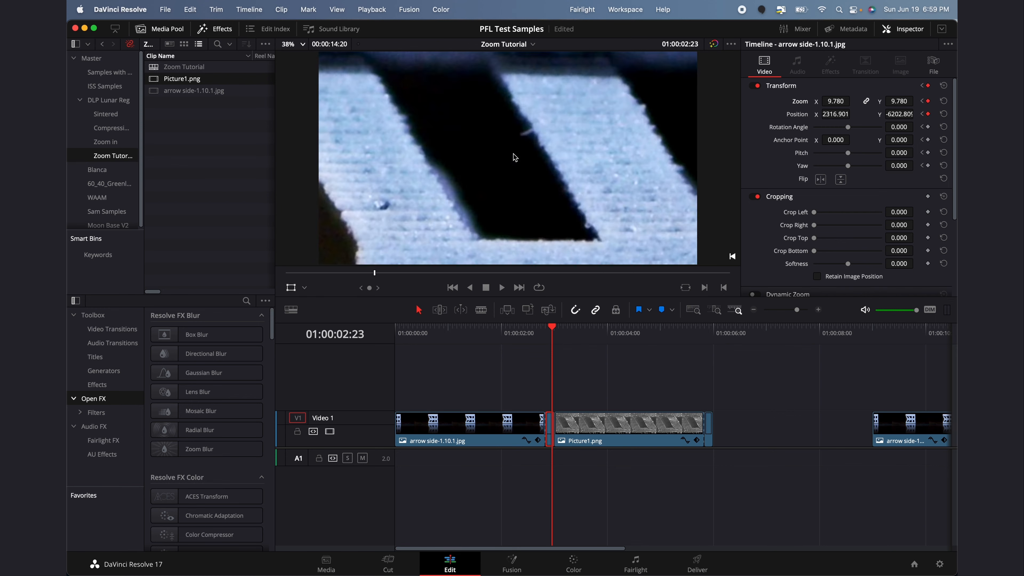
# - Fine-tune the short arrow side piece's position at 01:00:02:23 to about X 2249, Y -6208 to match Picture1's slot
pyautogui.press('Right')
pyautogui.press('Left')
pyautogui.press('Right')
pyautogui.press('Left')
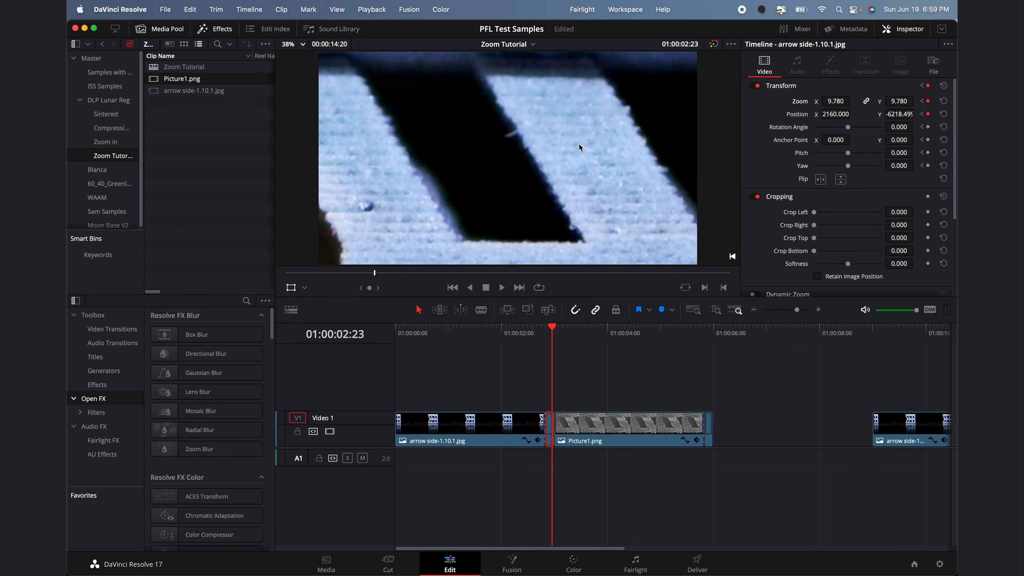
pyautogui.press('Right')
pyautogui.press('Left')
pyautogui.moveTo(585, 136); pyautogui.dragTo(591, 136)
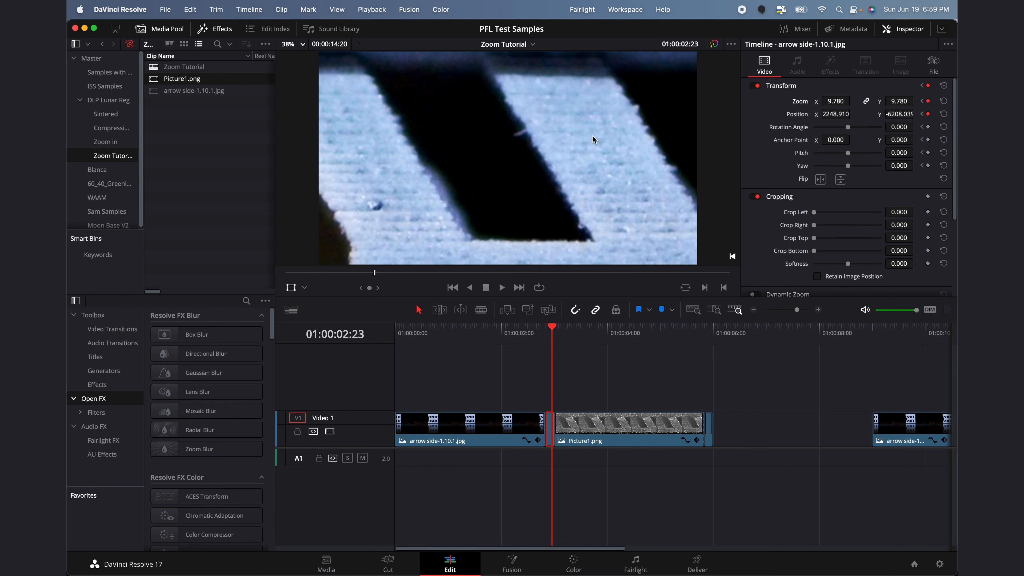
# - Compare the slot's position in the last arrow side frame with Picture1's first frame at 01:00:03:00
pyautogui.press('Right')
pyautogui.press('Left')
pyautogui.press('Right')
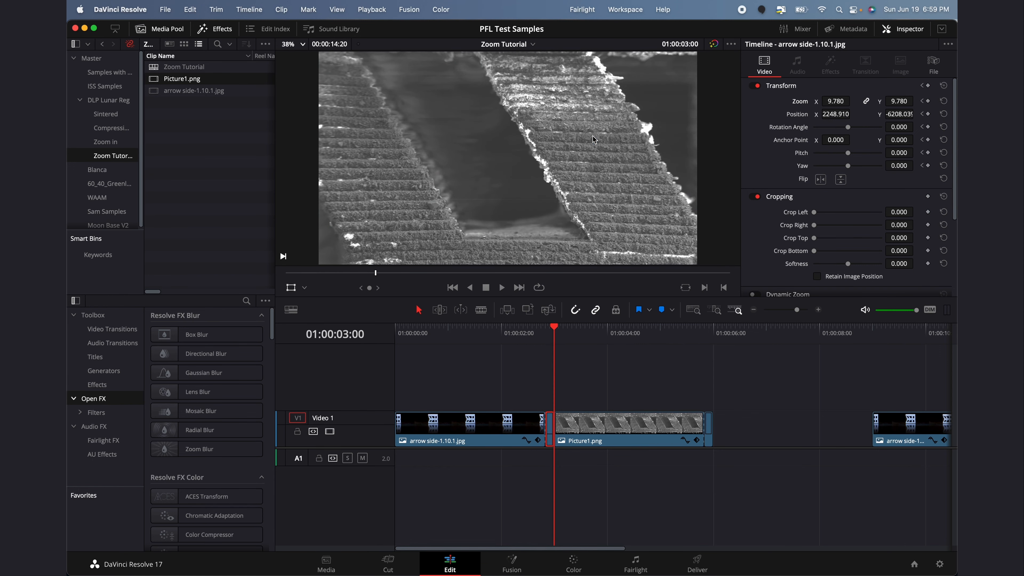
pyautogui.press('Left')
pyautogui.press('Right')
pyautogui.press('Left')
pyautogui.press('Right')
pyautogui.press('Left')
pyautogui.press('Right')
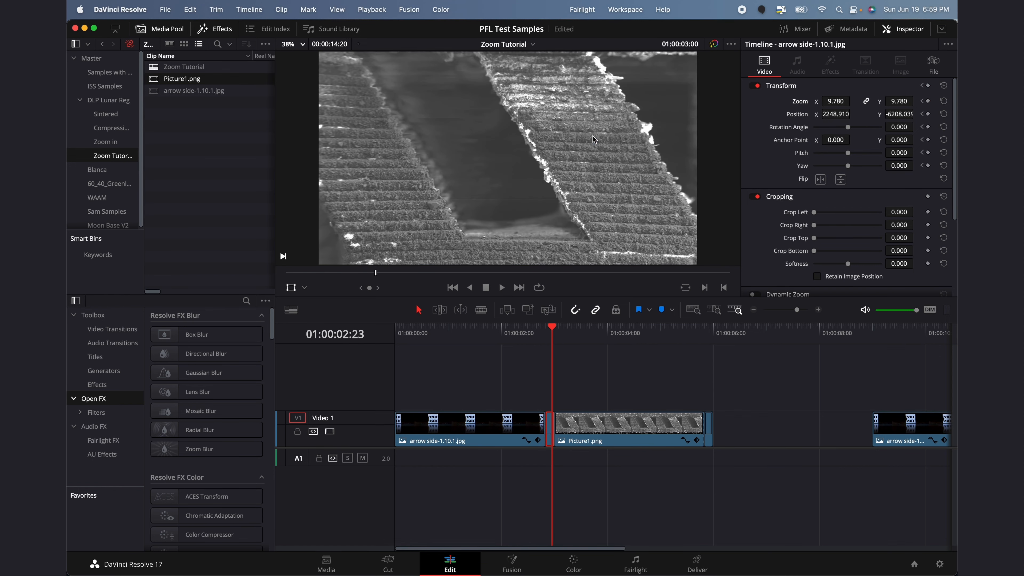
pyautogui.press('Left')
pyautogui.press('Right')
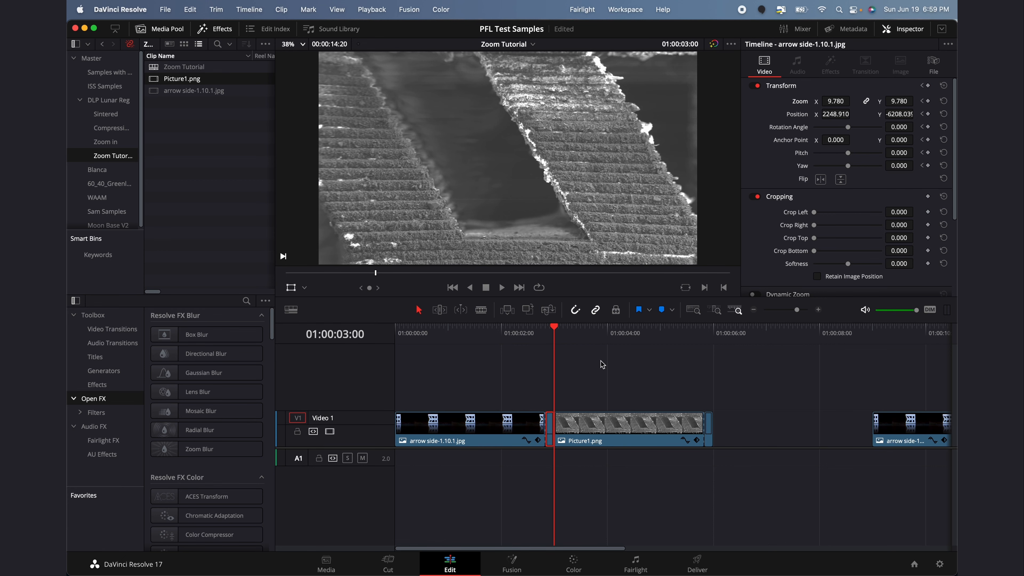
# - Play the zoom from the short arrow side piece into Picture1 several times, starting around 01:00:02:20
pyautogui.click(606, 355)
pyautogui.click(561, 352)
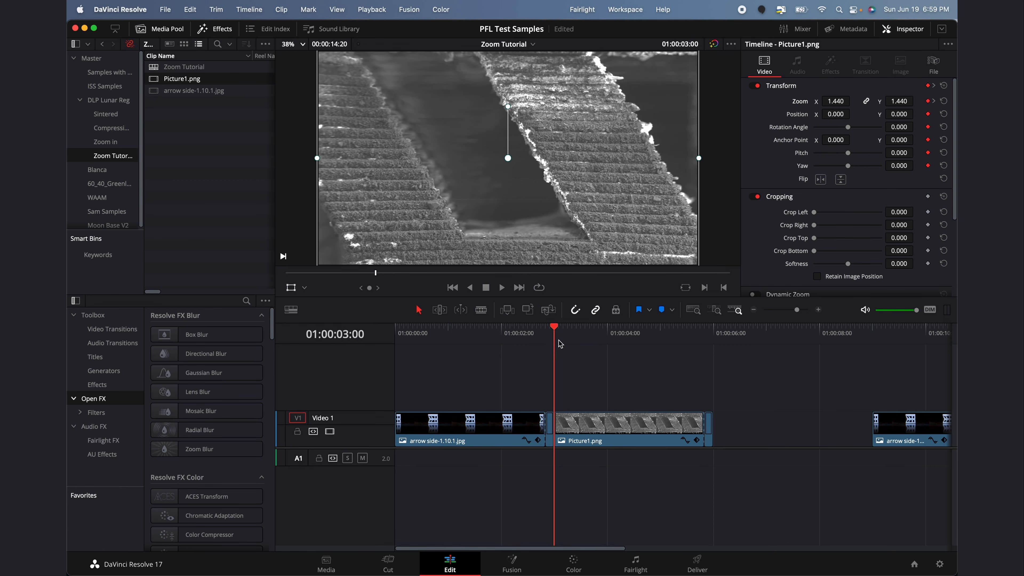
pyautogui.click(589, 354)
pyautogui.click(552, 340)
pyautogui.click(544, 340)
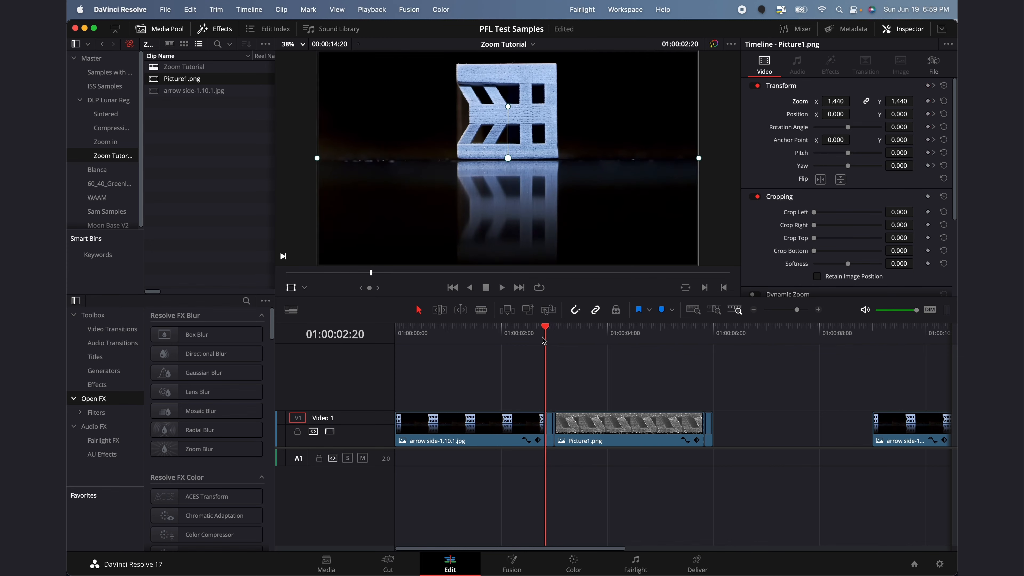
pyautogui.press('space')
pyautogui.click(542, 339)
pyautogui.press('space')
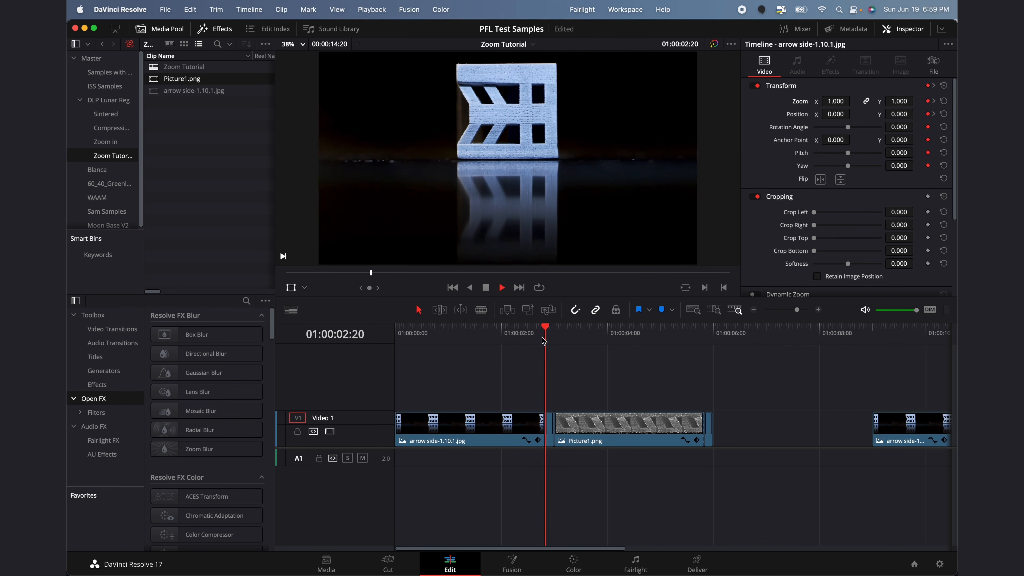
pyautogui.press('space')
pyautogui.click(525, 339)
pyautogui.press('space')
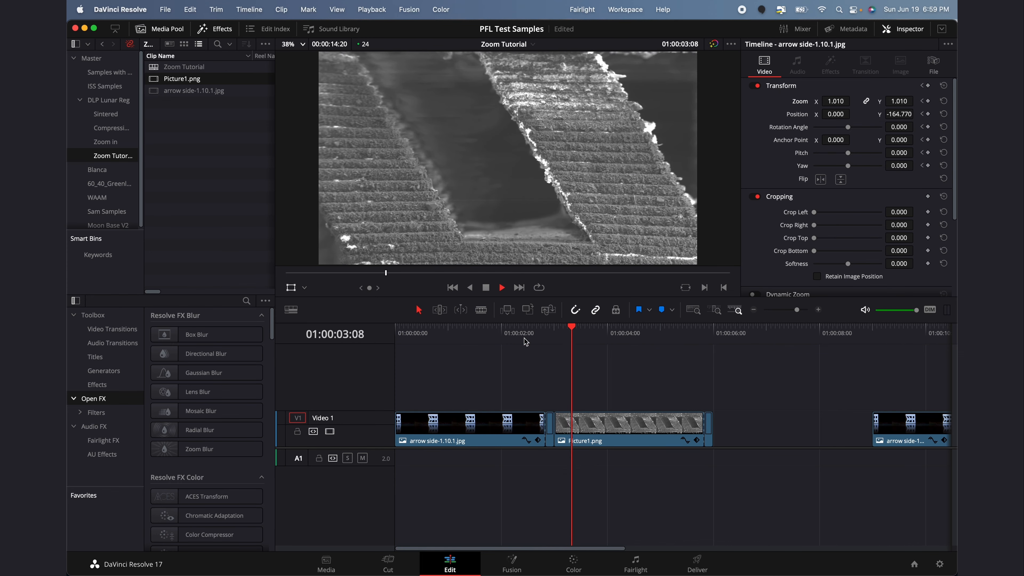
# - Apply the Zoom Blur effect to the short arrow side piece at 01:00:02:20 and check its blurred frames
pyautogui.click(545, 340)
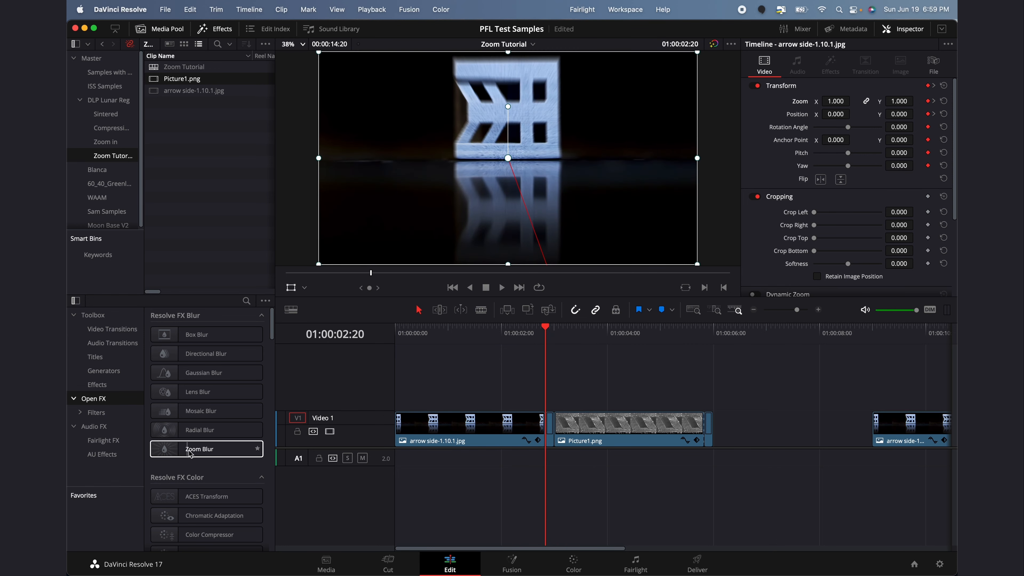
pyautogui.moveTo(189, 449); pyautogui.dragTo(551, 424)
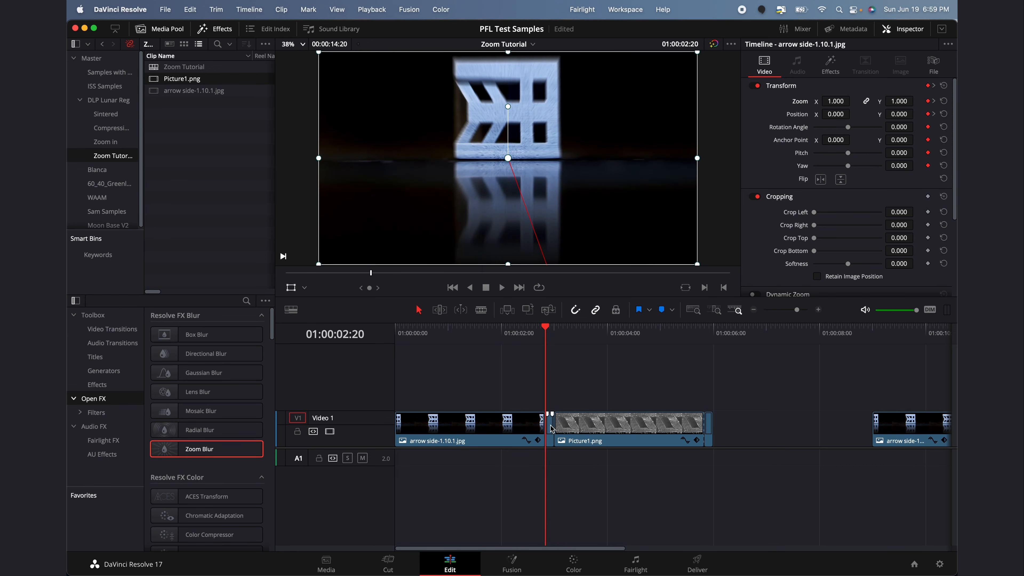
pyautogui.press('Right')
pyautogui.press('Right')
pyautogui.press('Right')
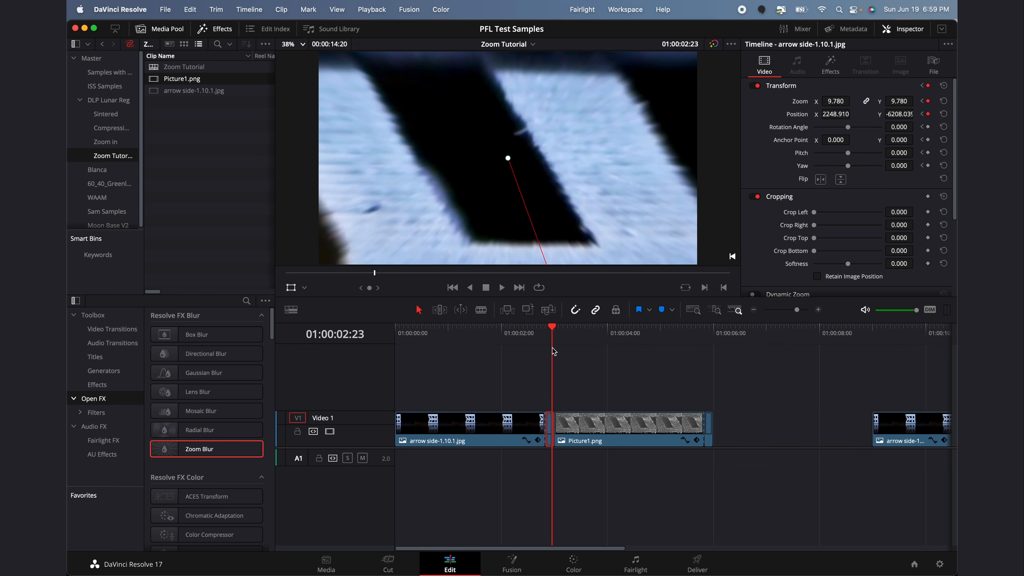
pyautogui.press('Left')
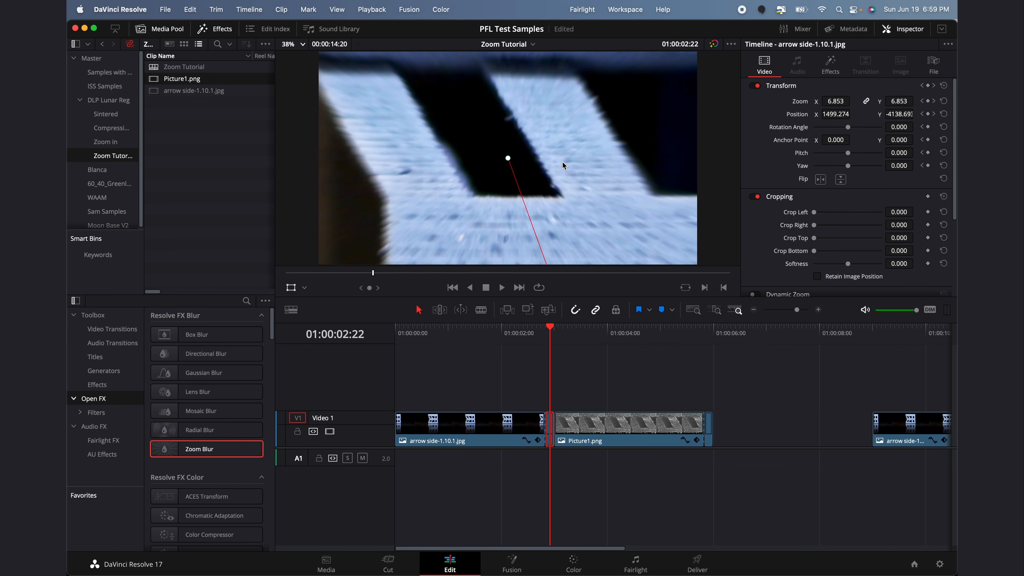
# - Set the Zoom Blur's zoom amount to 0.500 on the short arrow side piece
pyautogui.click(831, 64)
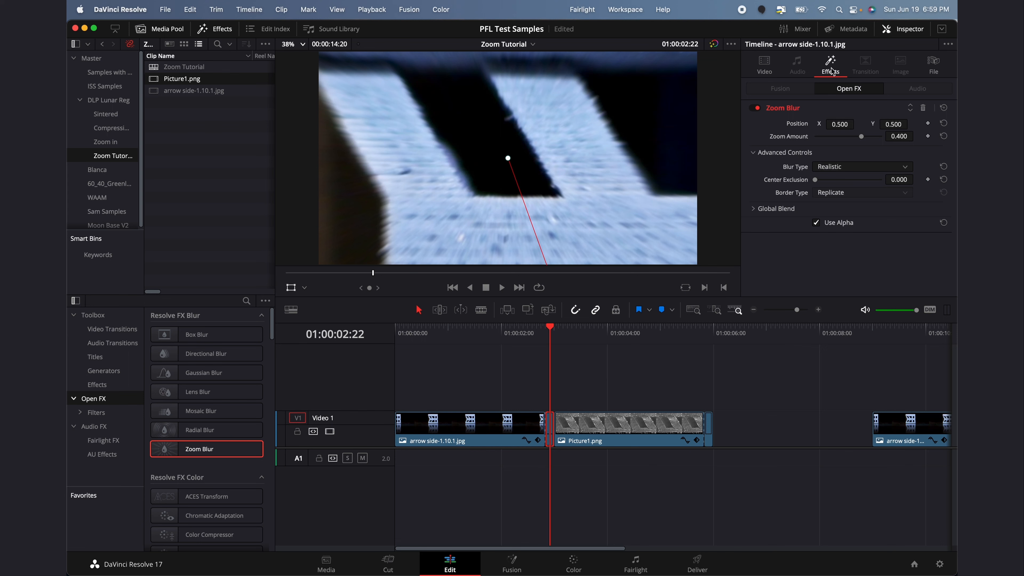
pyautogui.click(904, 137)
pyautogui.press('BackSpace')
pyautogui.press('BackSpace')
pyautogui.press('BackSpace')
pyautogui.press('Return')
# - Play the blurred zoom transition repeatedly from just before the short arrow side piece into Picture1
pyautogui.moveTo(549, 341); pyautogui.dragTo(530, 340)
pyautogui.press('space')
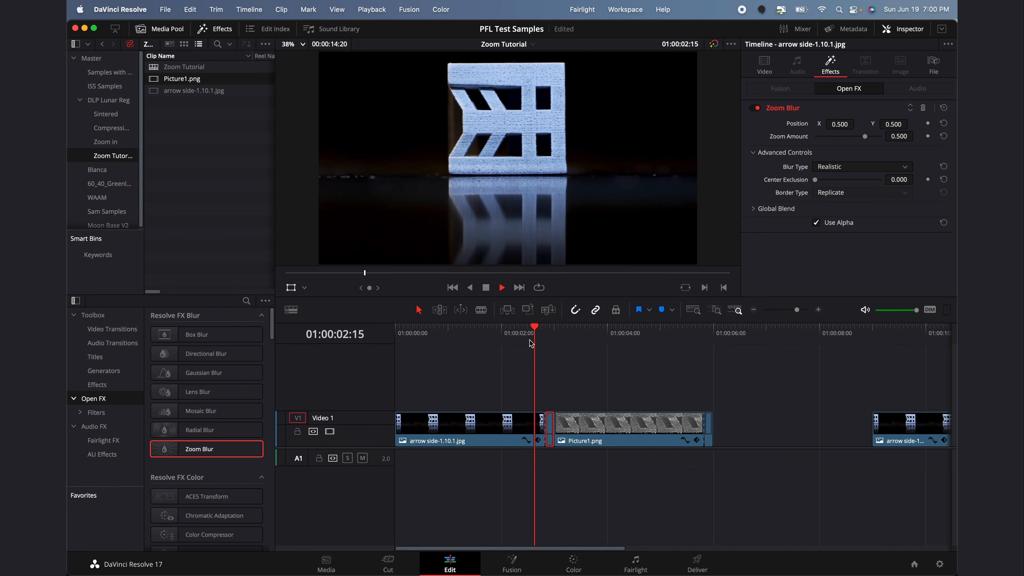
pyautogui.press('space')
pyautogui.press('space')
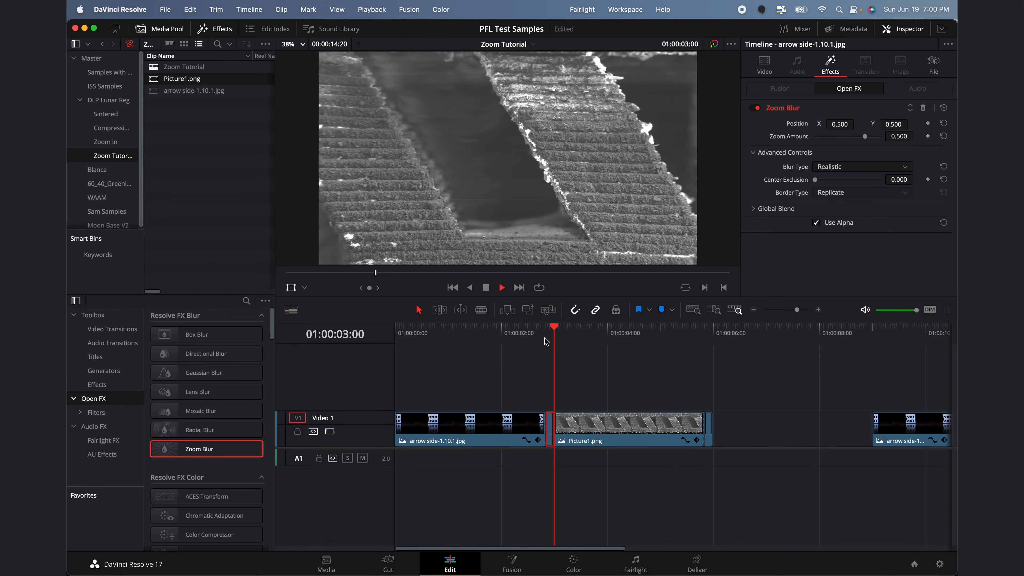
pyautogui.press('space')
pyautogui.click(573, 354)
pyautogui.click(552, 339)
pyautogui.click(544, 340)
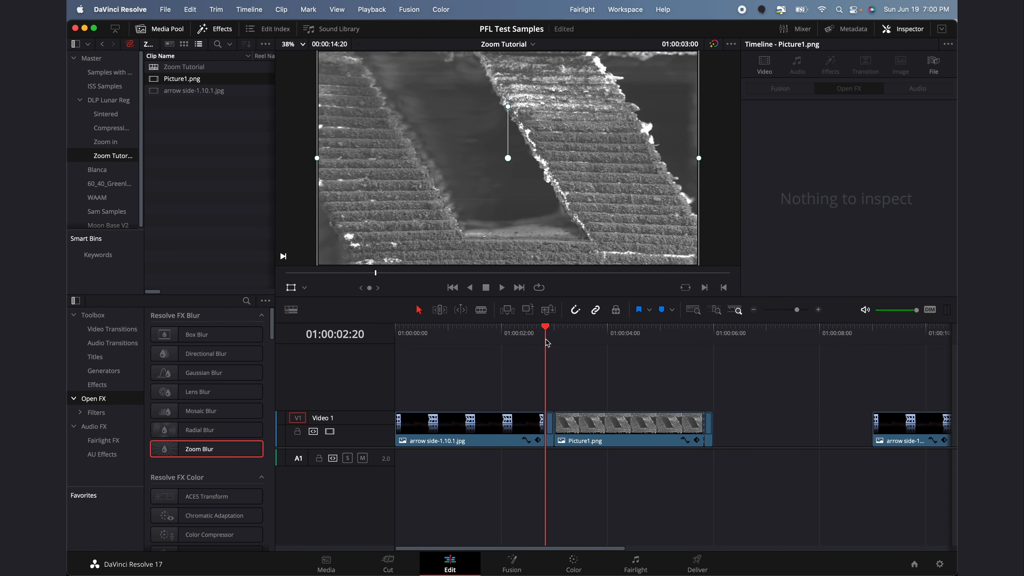
pyautogui.press('space')
# - Examine frame by frame how the blurred arrow side piece changes to Picture1 around 01:00:03:00
pyautogui.press('Right')
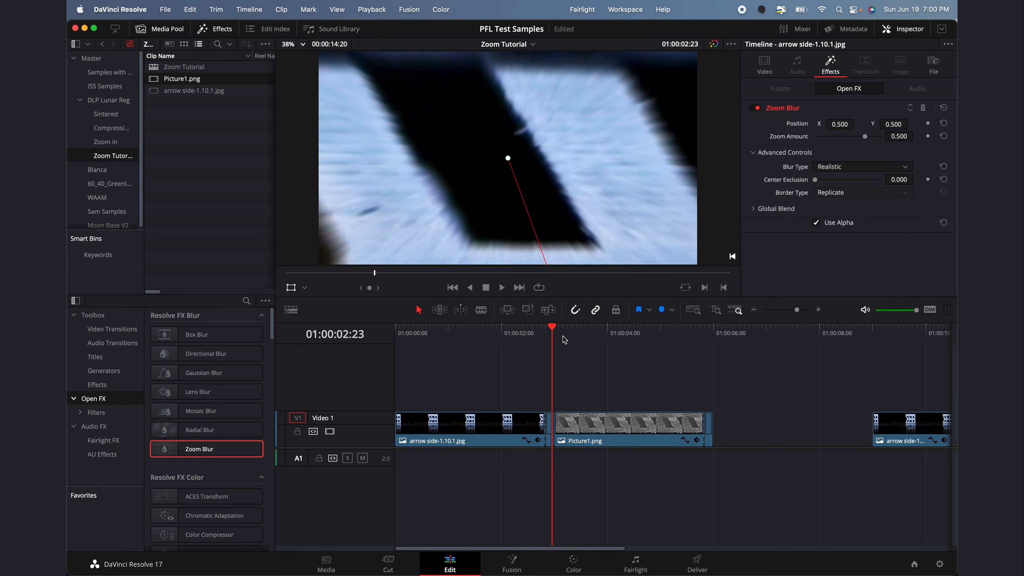
pyautogui.press('Right')
pyautogui.press('Left')
pyautogui.press('Right')
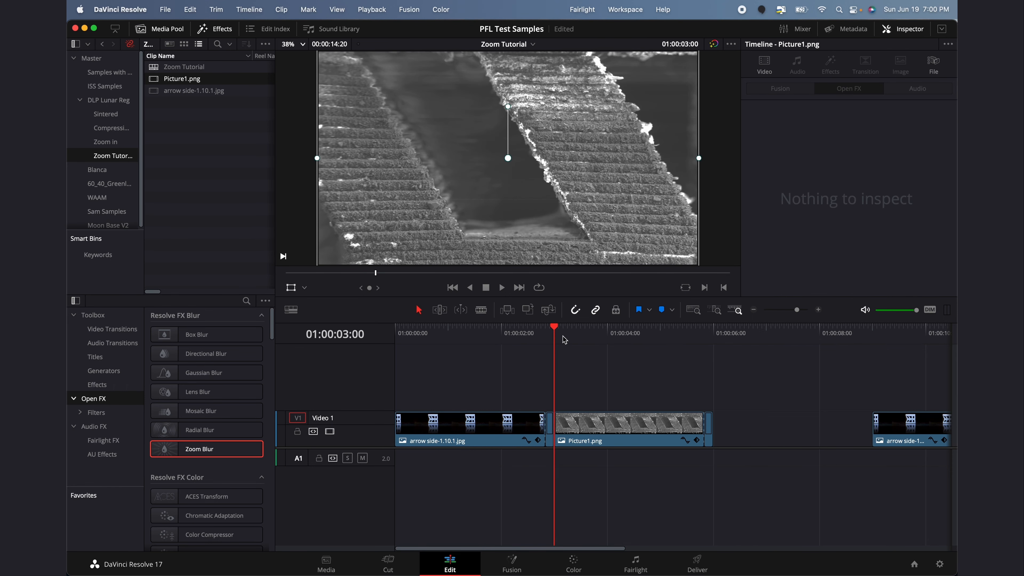
pyautogui.press('Right')
pyautogui.press('Right')
pyautogui.press('Left')
pyautogui.press('Left')
# - Add a Cross Dissolve between the short arrow side piece and Picture1, with its duration set to 2 frames
pyautogui.click(587, 338)
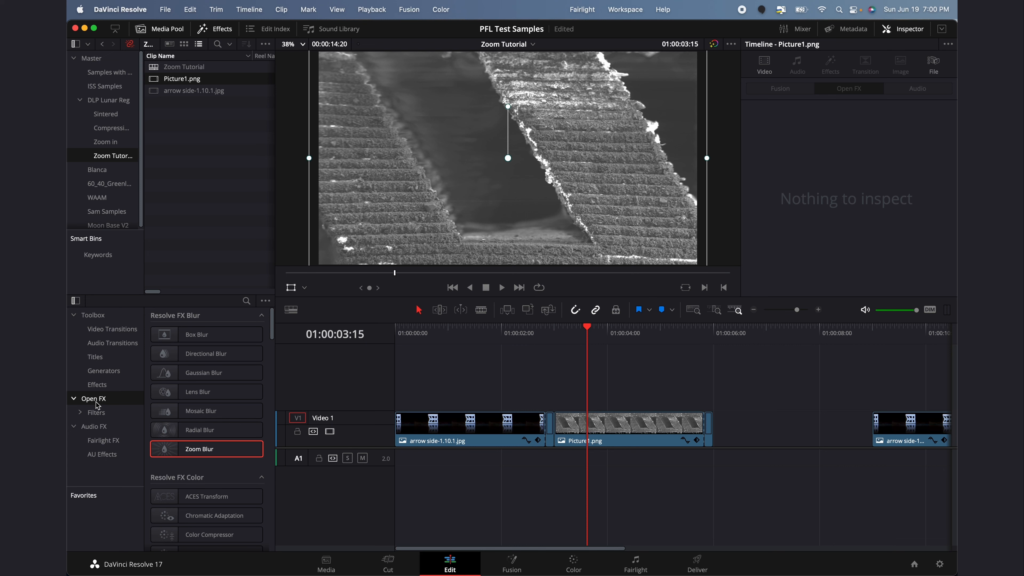
pyautogui.click(94, 330)
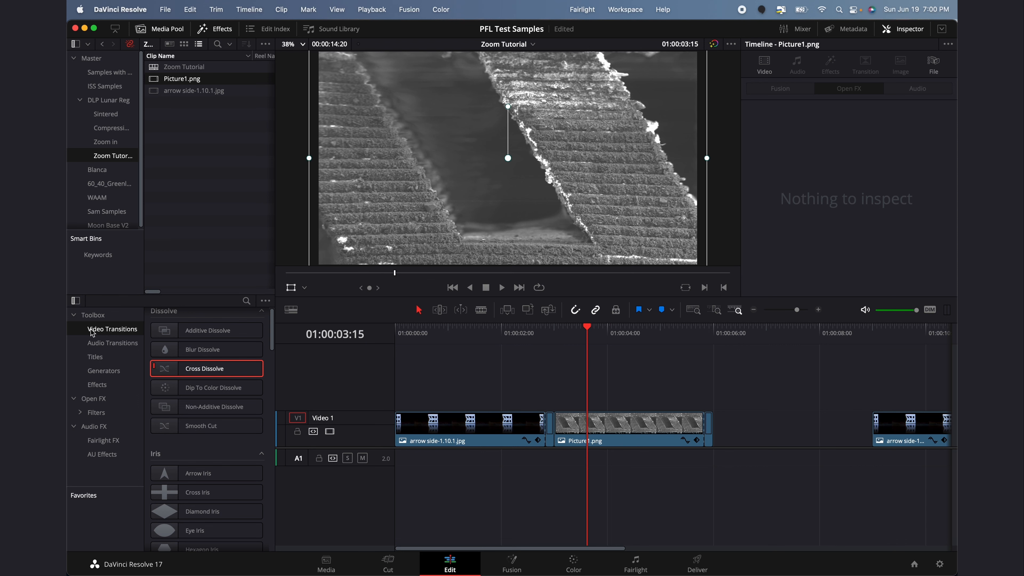
pyautogui.moveTo(218, 379); pyautogui.dragTo(558, 427)
pyautogui.click(557, 335)
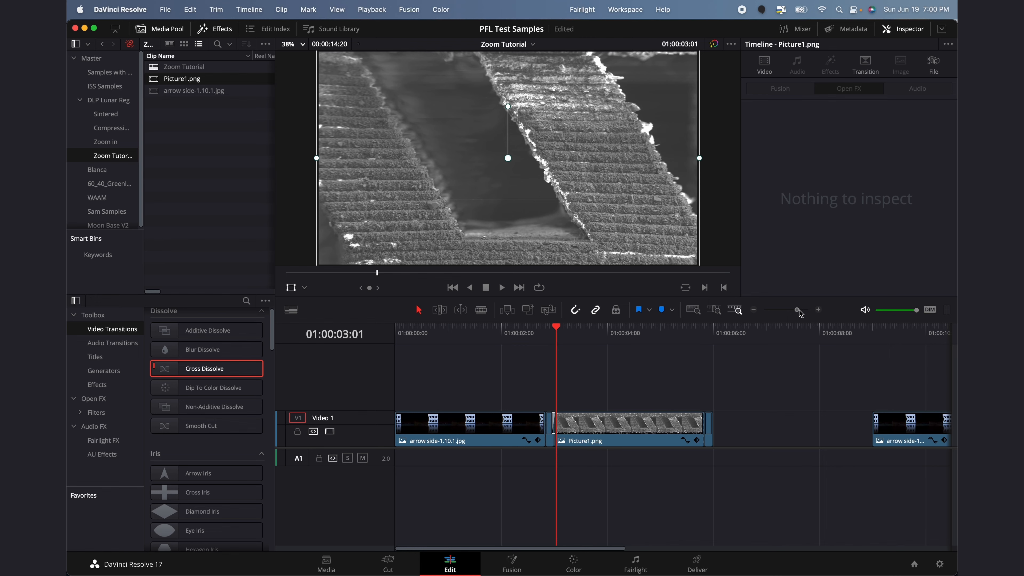
pyautogui.moveTo(800, 313); pyautogui.dragTo(811, 313)
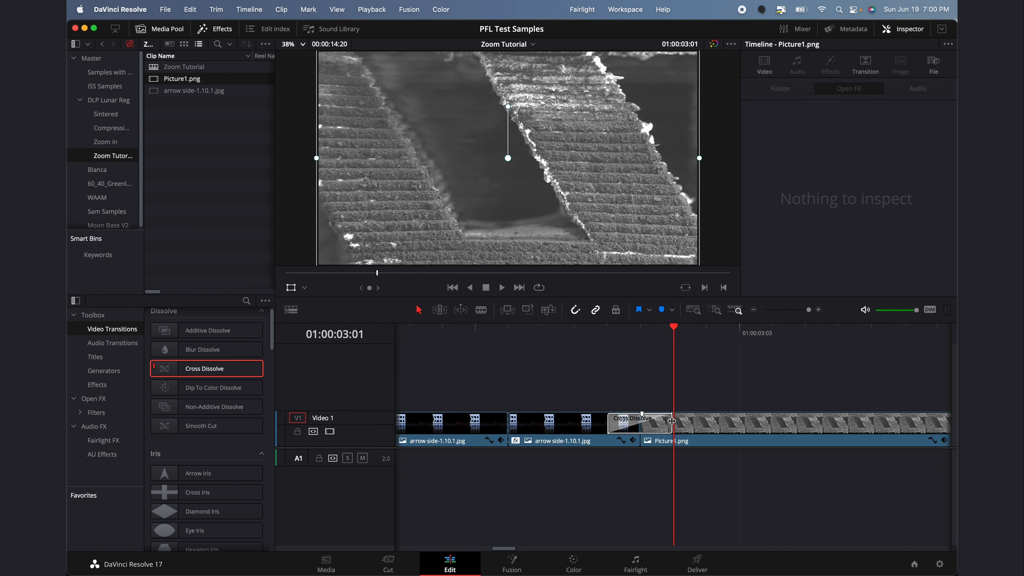
pyautogui.click(672, 420)
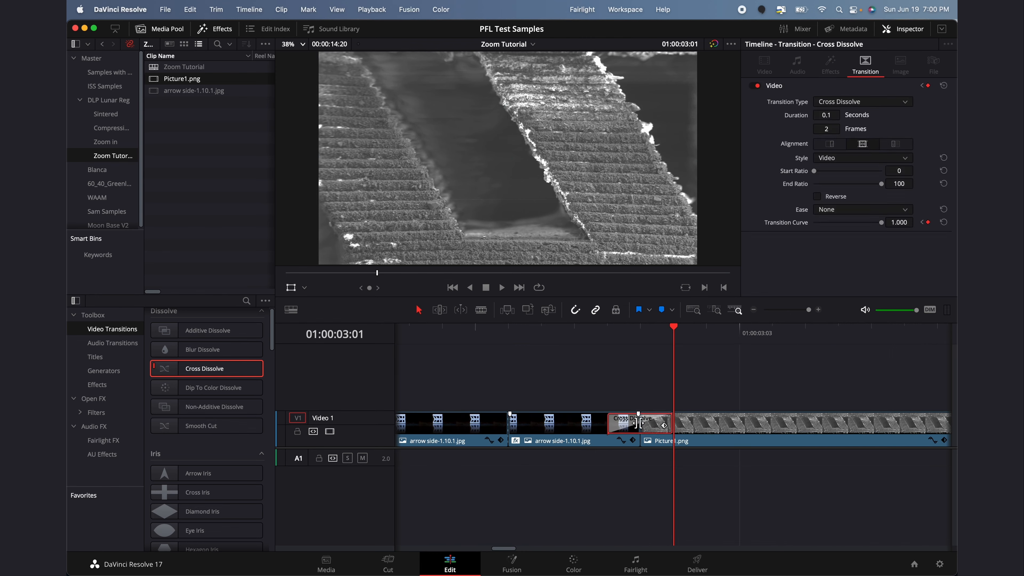
pyautogui.moveTo(608, 422); pyautogui.dragTo(570, 424)
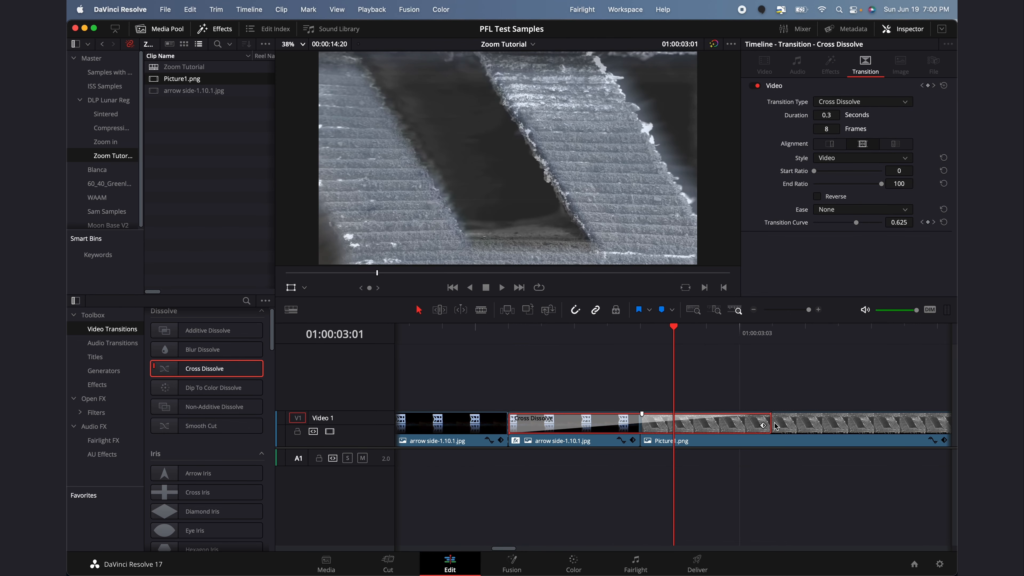
pyautogui.moveTo(770, 420); pyautogui.dragTo(671, 423)
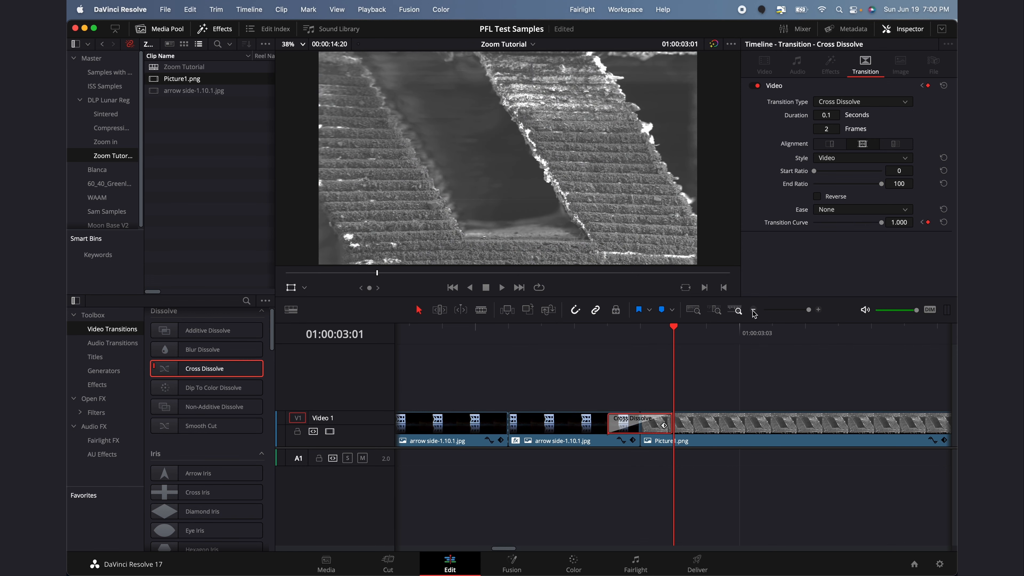
# - Play the dissolved zoom transition from the timeline's start and again from shortly before the short arrow side piece
pyautogui.click(754, 311)
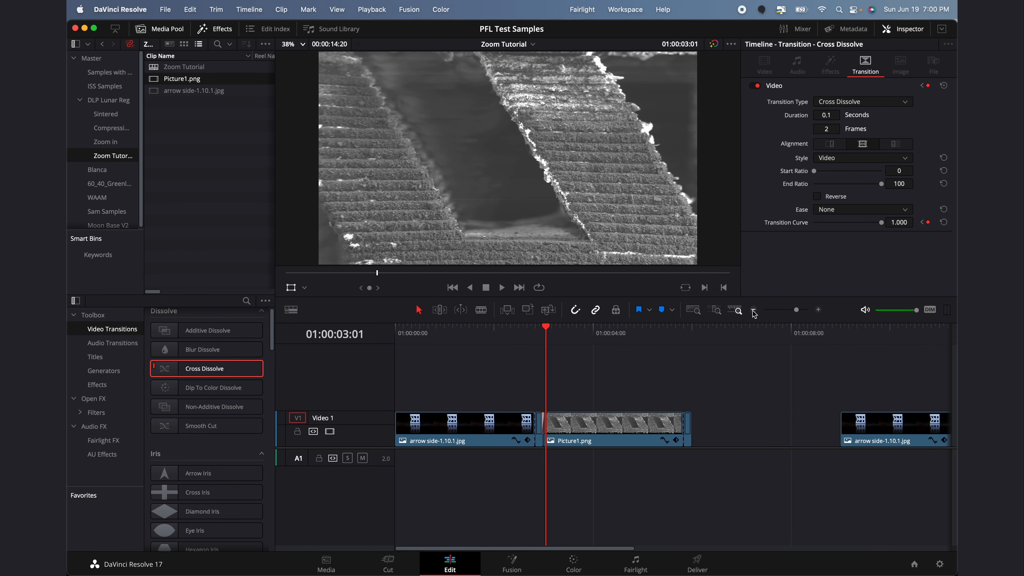
pyautogui.click(507, 343)
pyautogui.press('space')
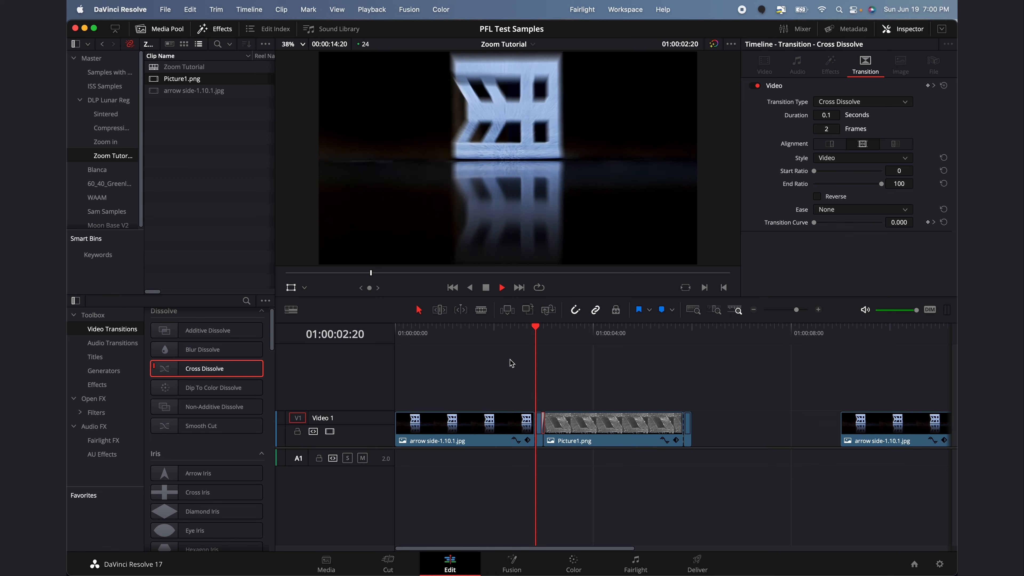
pyautogui.moveTo(516, 339); pyautogui.dragTo(397, 331)
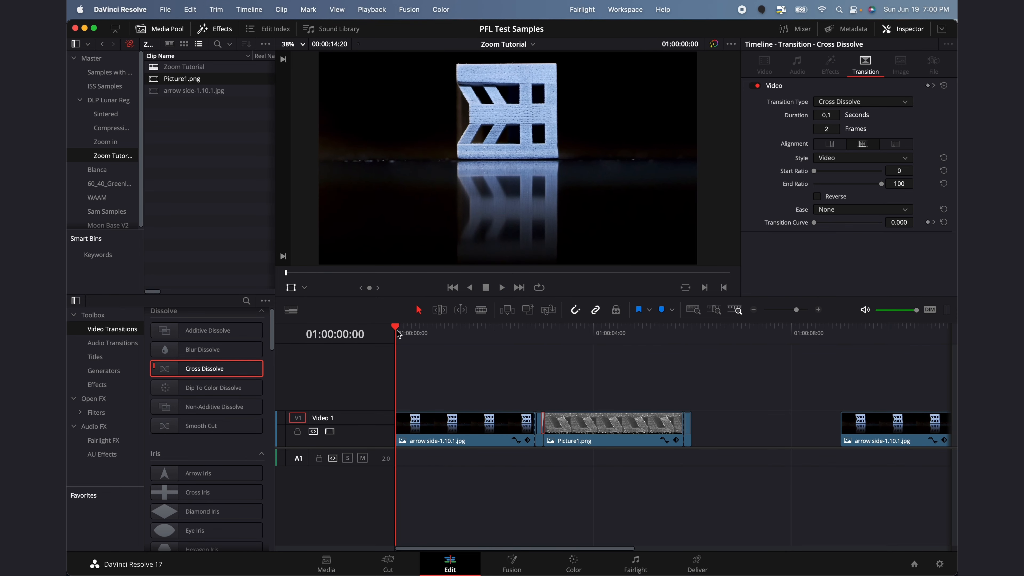
pyautogui.press('space')
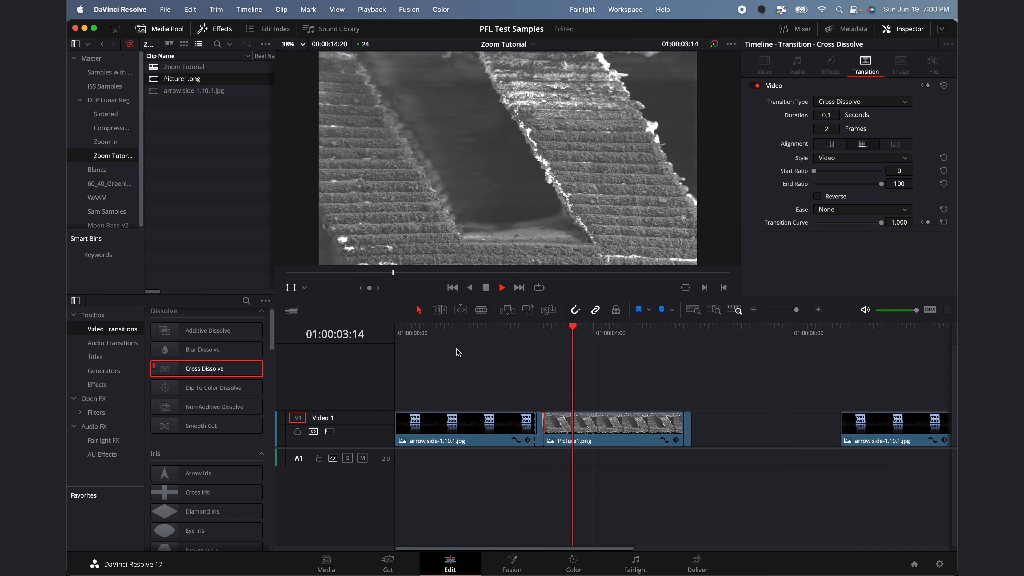
pyautogui.press('space')
pyautogui.click(507, 335)
pyautogui.press('space')
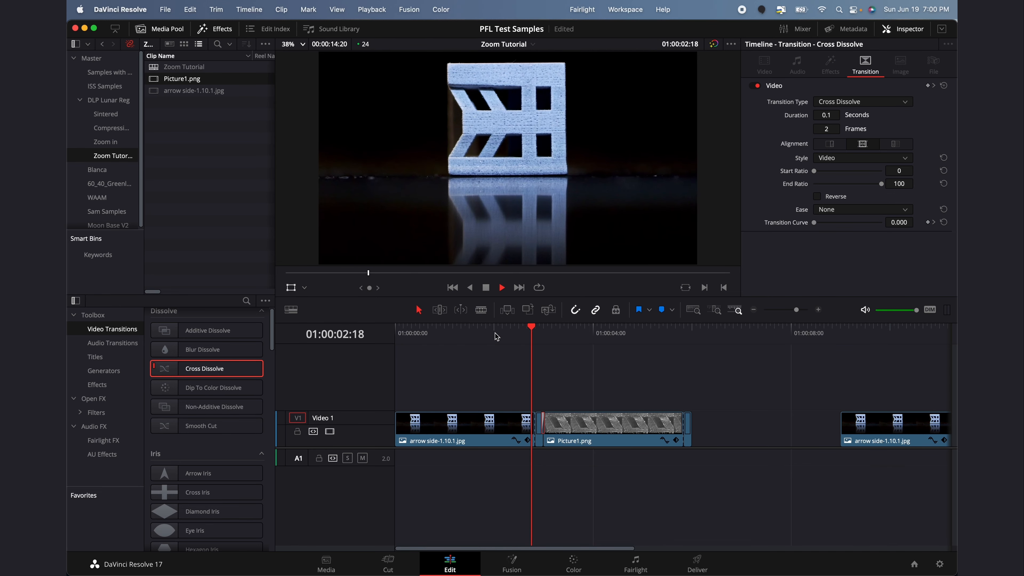
pyautogui.click(502, 337)
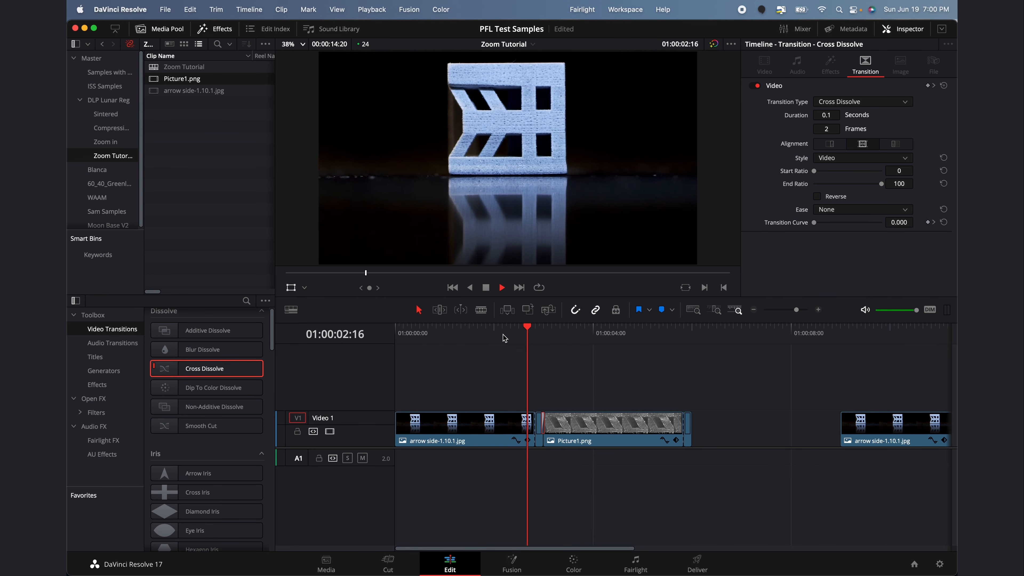
pyautogui.click(512, 336)
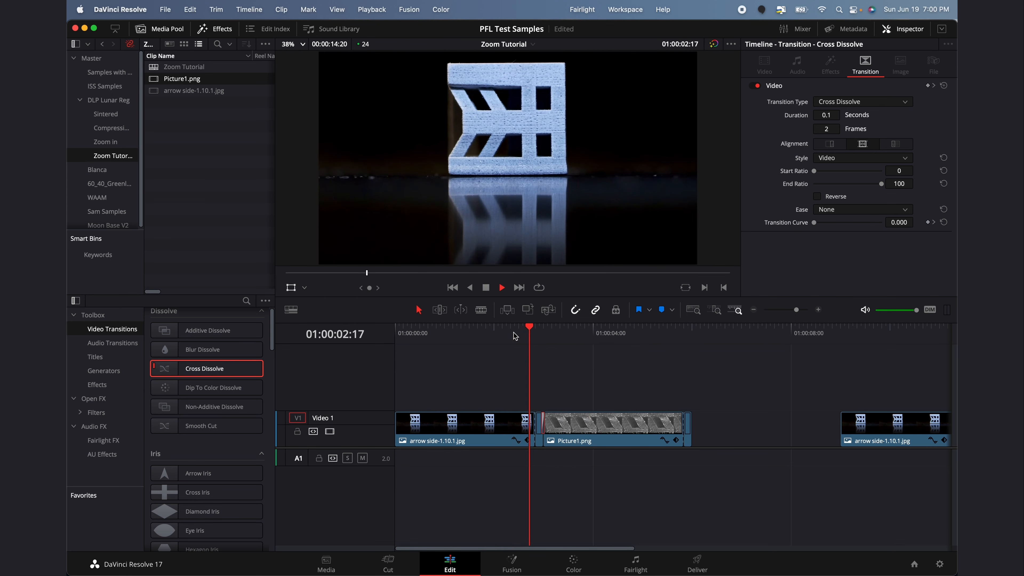
pyautogui.press('space')
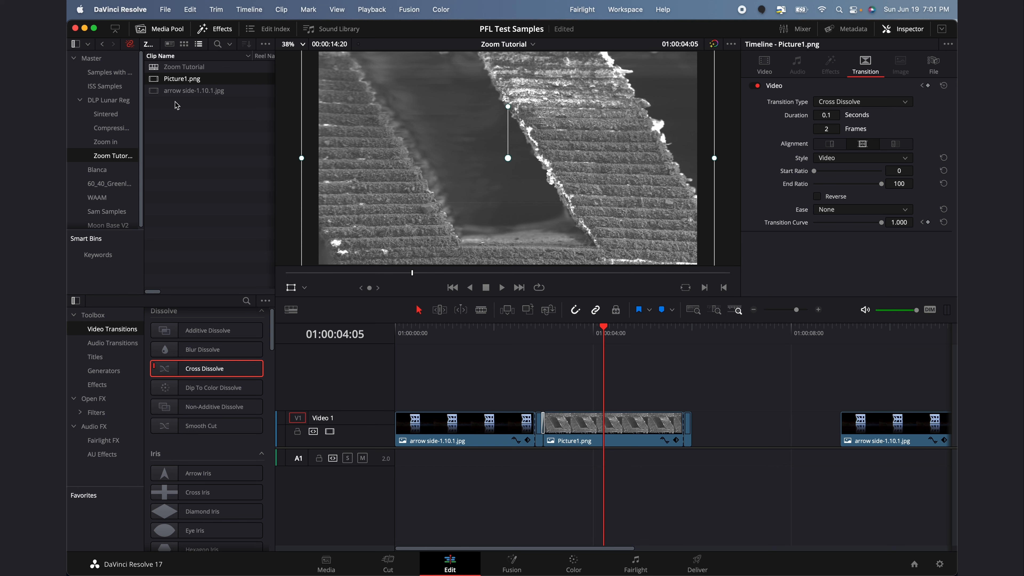
# - Play the finished example's transition and its sound effect from 01:00:11:20
pyautogui.hscroll(5, 581, 408)
pyautogui.hscroll(-2, 582, 409)
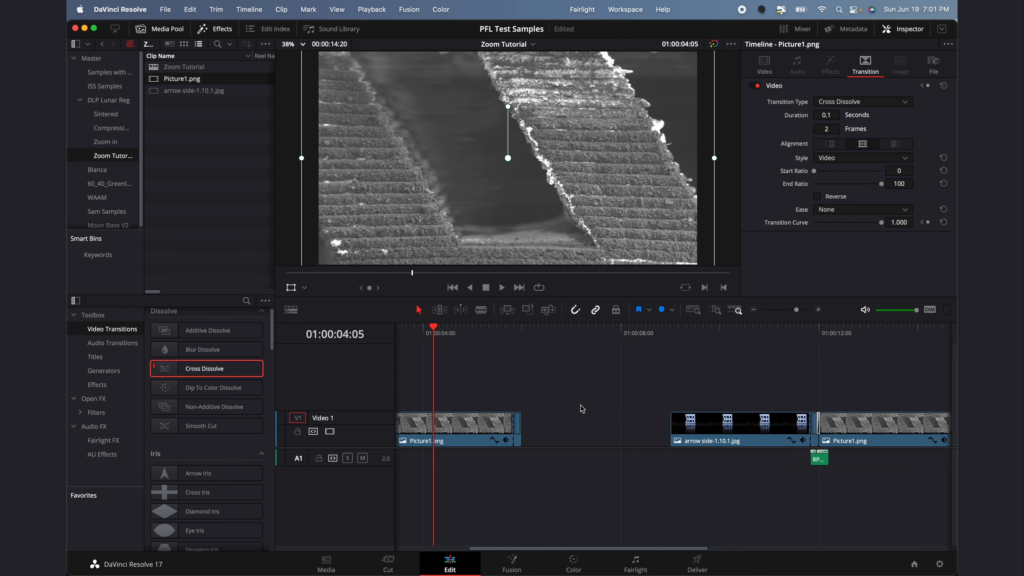
pyautogui.click(811, 334)
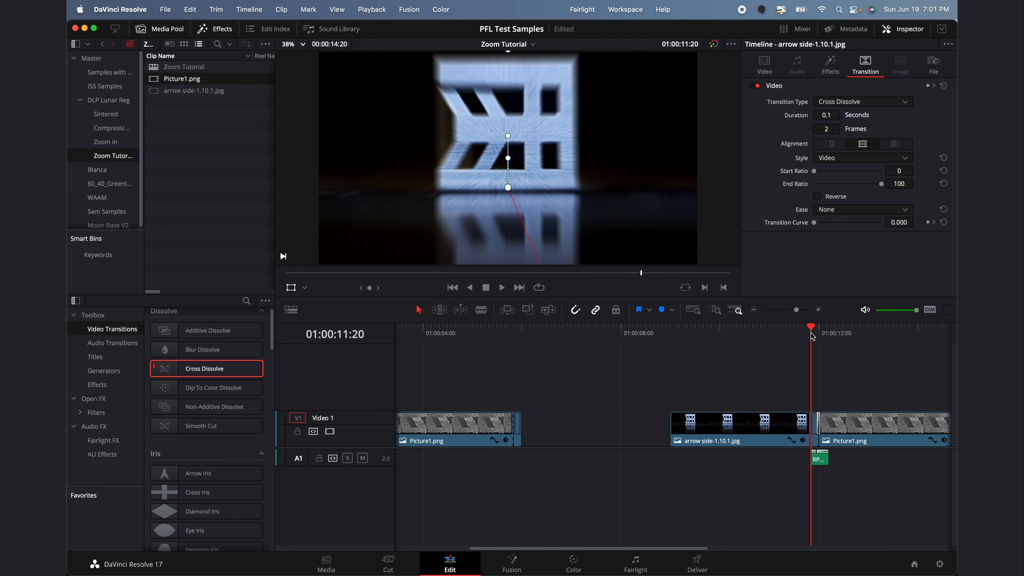
pyautogui.press('space')
pyautogui.press('space')
# - Place the finished example's RPReplay sound effect clip on track A1 under the new transition, starting at 01:00:02:20
pyautogui.moveTo(850, 480); pyautogui.dragTo(459, 465)
pyautogui.hscroll(-5, 463, 467)
pyautogui.moveTo(621, 460); pyautogui.dragTo(549, 460)
pyautogui.click(534, 334)
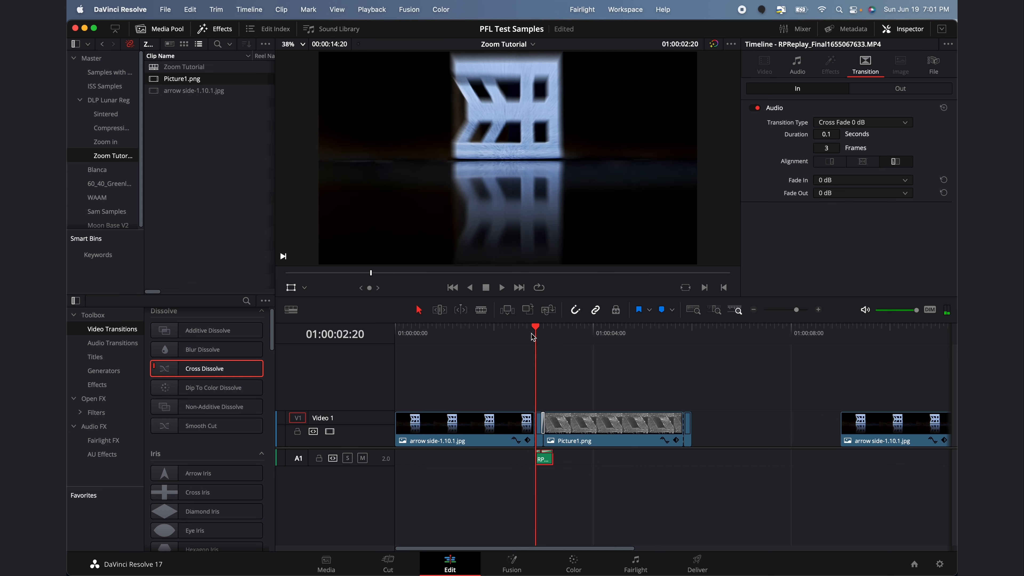
# - Inspect how the sound effect clip on track A1 lines up with the short arrow side piece and the Cross Dissolve
pyautogui.moveTo(797, 309); pyautogui.dragTo(814, 313)
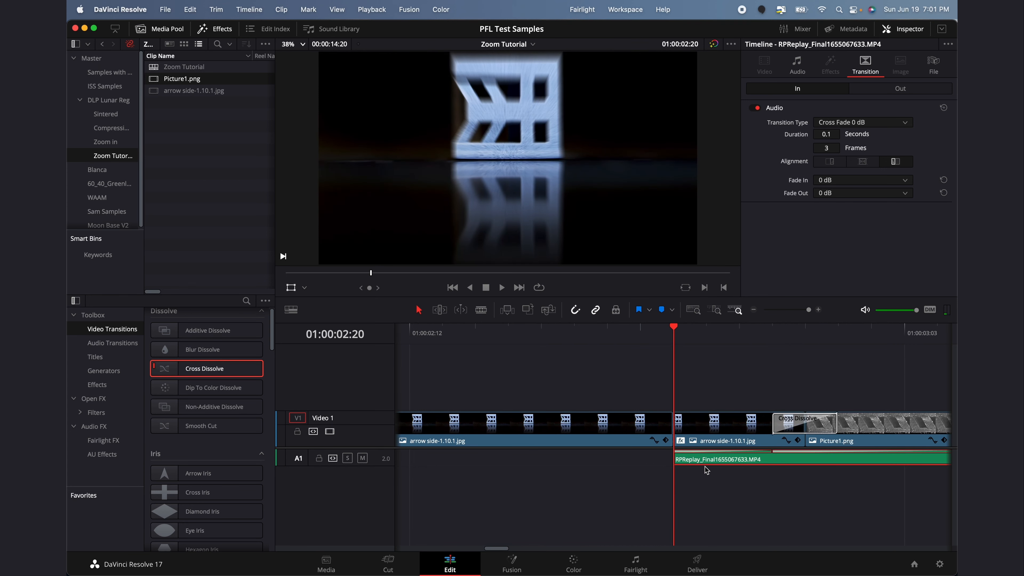
pyautogui.hscroll(4, 743, 454)
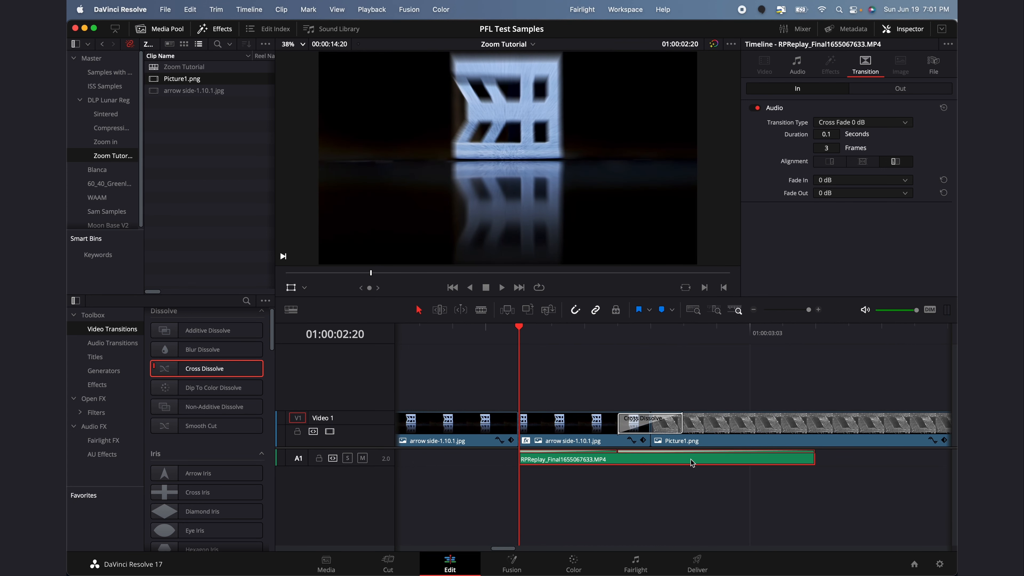
pyautogui.click(755, 313)
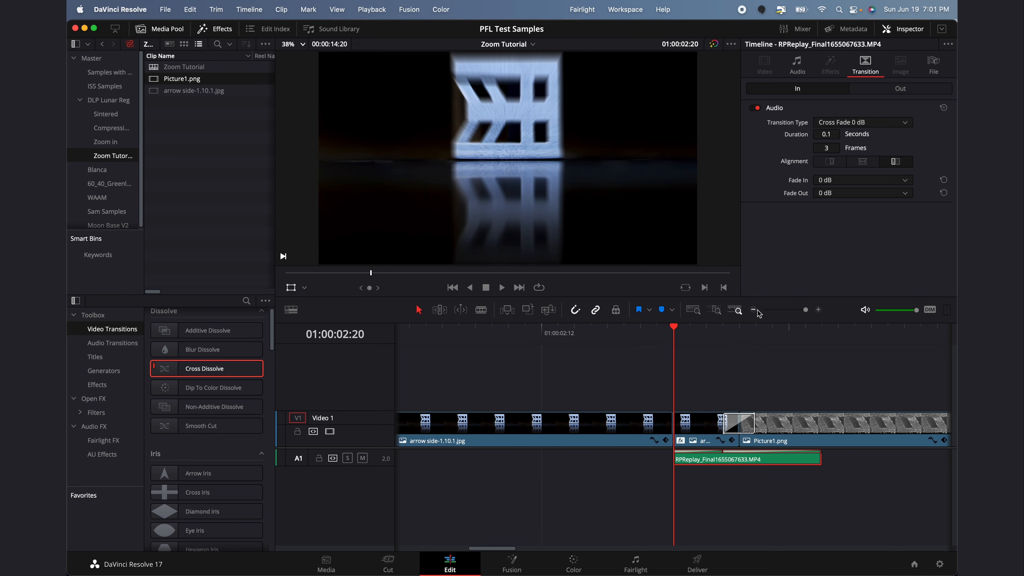
pyautogui.click(755, 313)
pyautogui.click(755, 312)
pyautogui.click(753, 313)
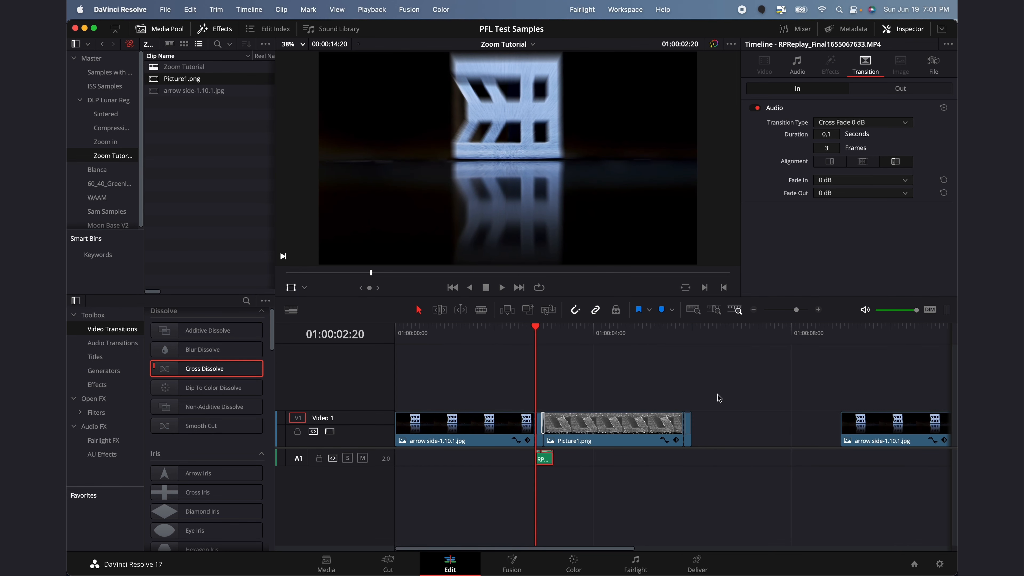
# - Play the zoom transition with its sound effect from 01:00:02:08 and again from 01:00:02:14
pyautogui.click(615, 382)
pyautogui.click(511, 338)
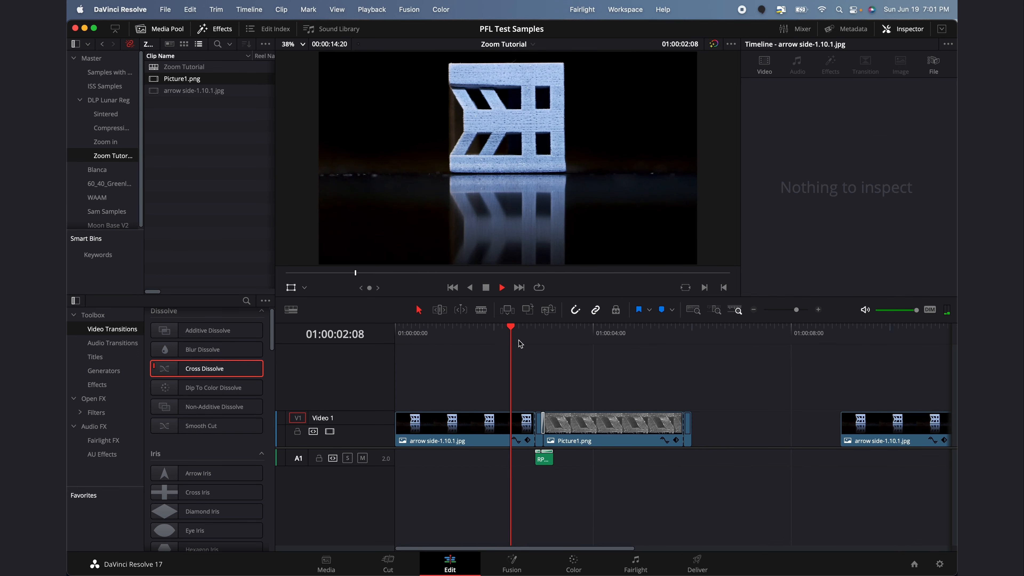
pyautogui.press('space')
pyautogui.moveTo(518, 340)
pyautogui.mouseDown()
pyautogui.moveTo(555, 341)
pyautogui.moveTo(509, 338)
pyautogui.mouseUp()
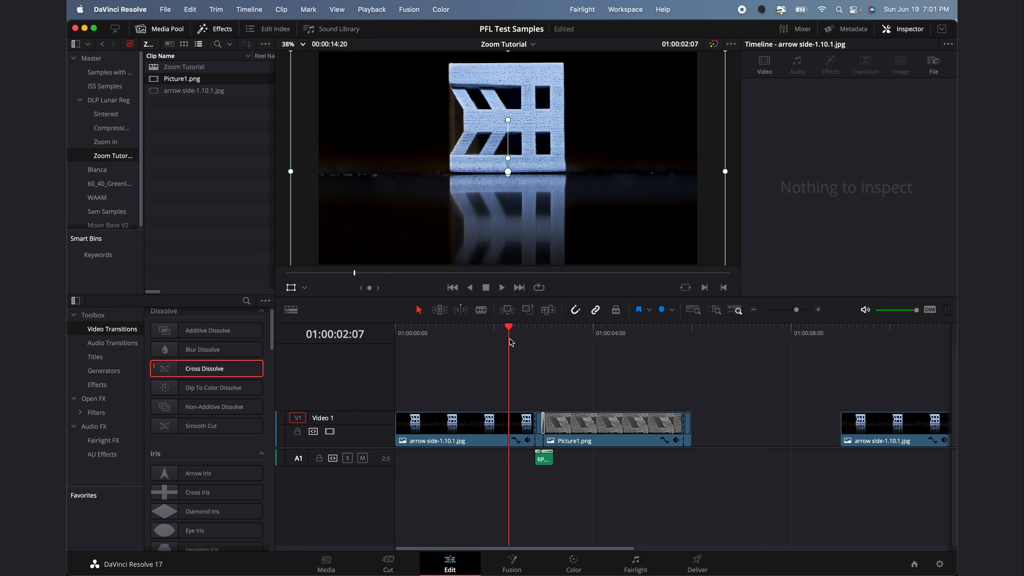
pyautogui.moveTo(511, 342)
pyautogui.mouseDown()
pyautogui.moveTo(542, 341)
pyautogui.moveTo(523, 342)
pyautogui.mouseUp()
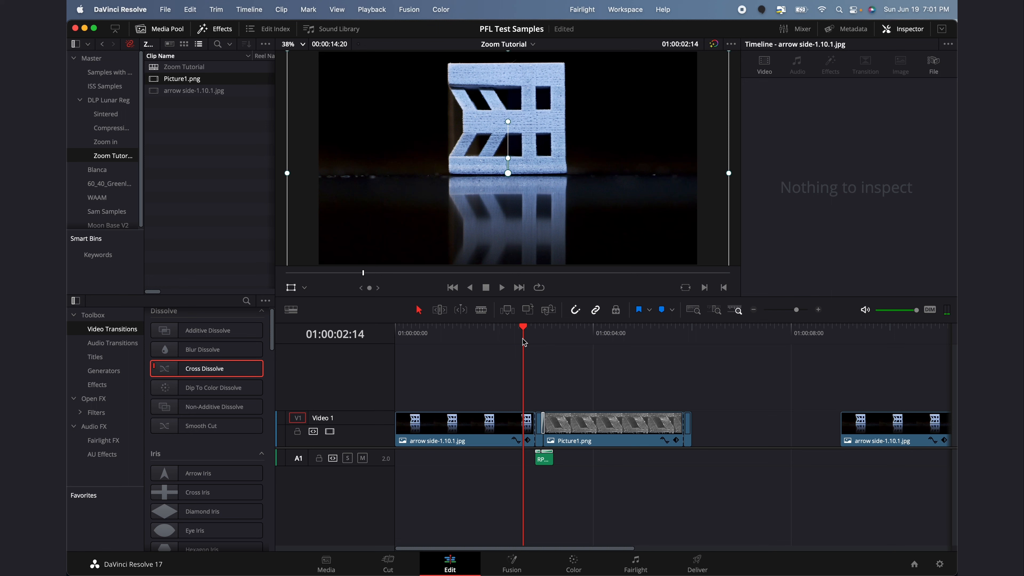
pyautogui.press('space')
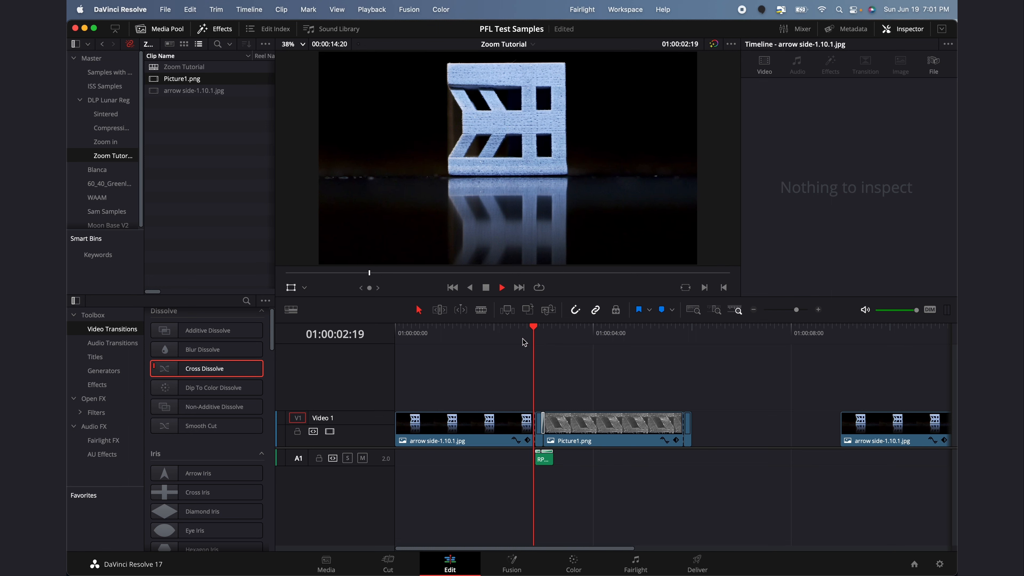
pyautogui.press('space')
# - Play the zoom transition with sound from the timeline's start, and again from the beginning of the short arrow side piece
pyautogui.moveTo(504, 338); pyautogui.dragTo(393, 333)
pyautogui.press('space')
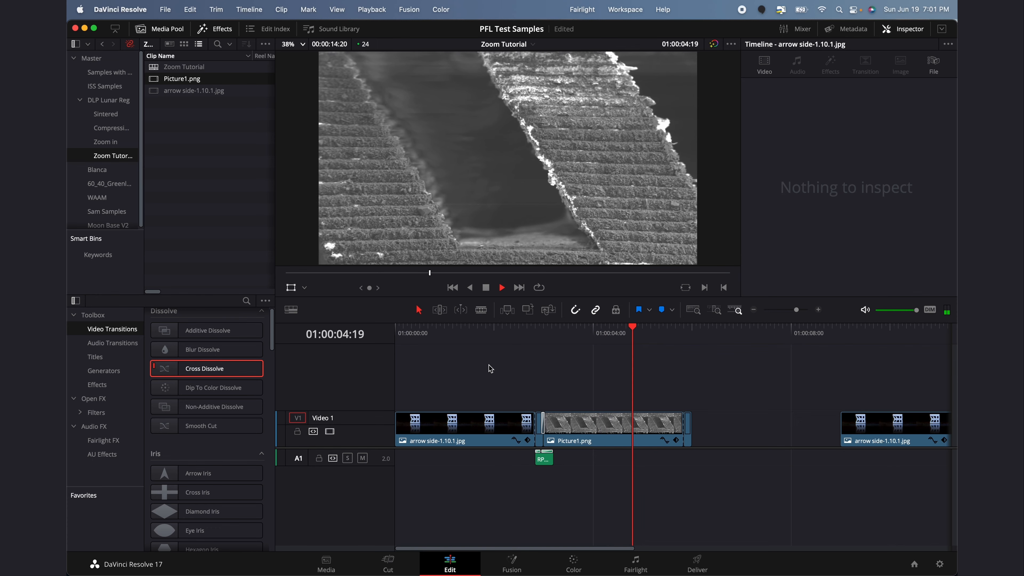
pyautogui.press('space')
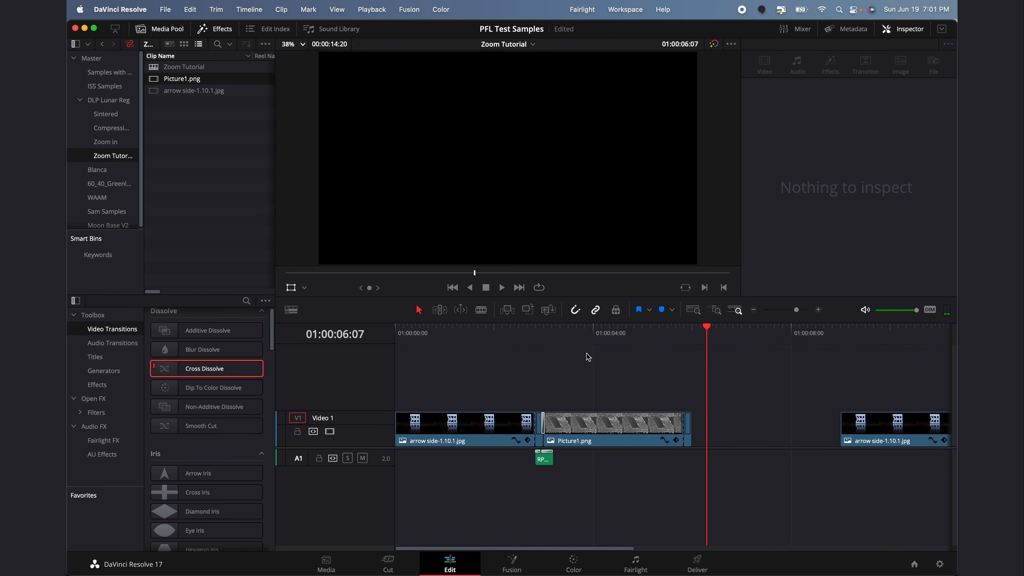
pyautogui.click(623, 334)
pyautogui.click(482, 334)
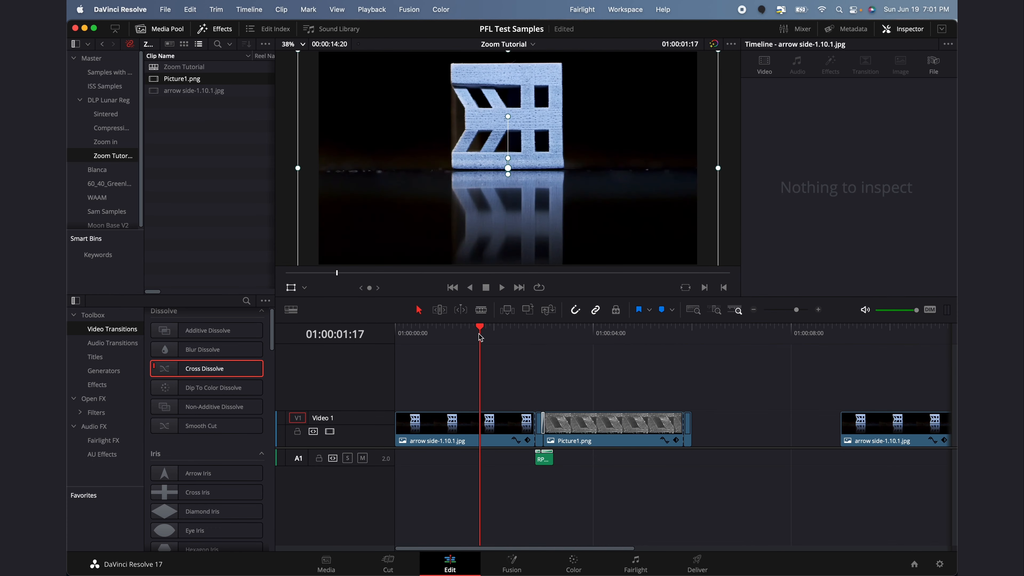
pyautogui.click(583, 336)
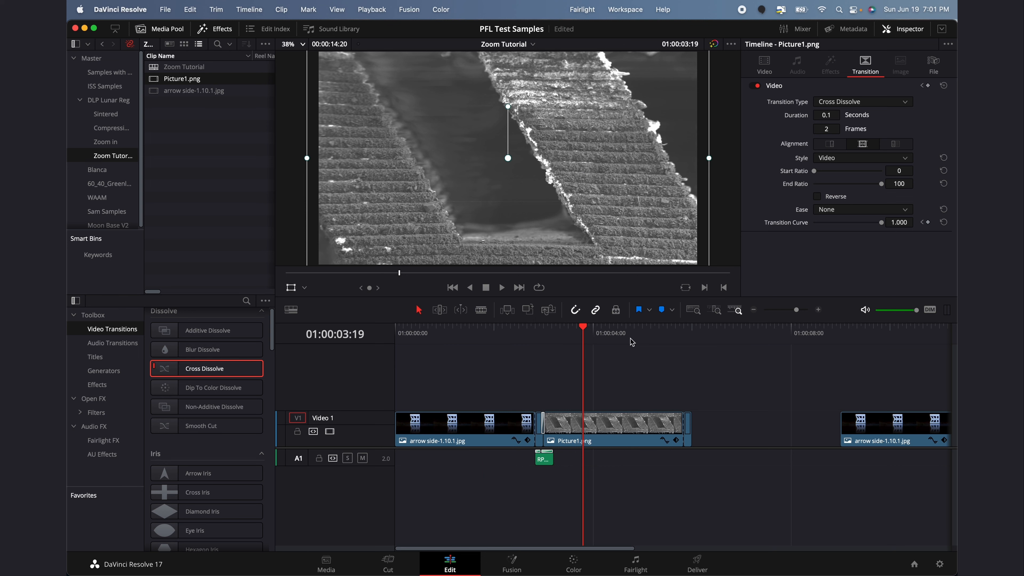
pyautogui.moveTo(547, 330); pyautogui.dragTo(535, 332)
pyautogui.press('space')
pyautogui.press('space')
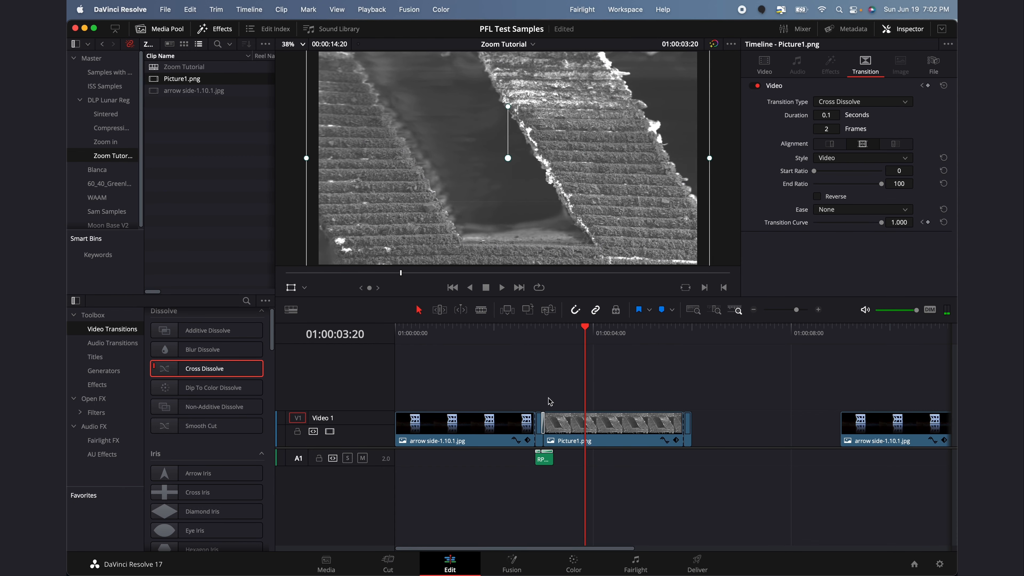
# - Open Timeline 30 from the Zoom in bin and play its last part through to the closing arrow side clip
pyautogui.click(105, 142)
pyautogui.click(177, 65)
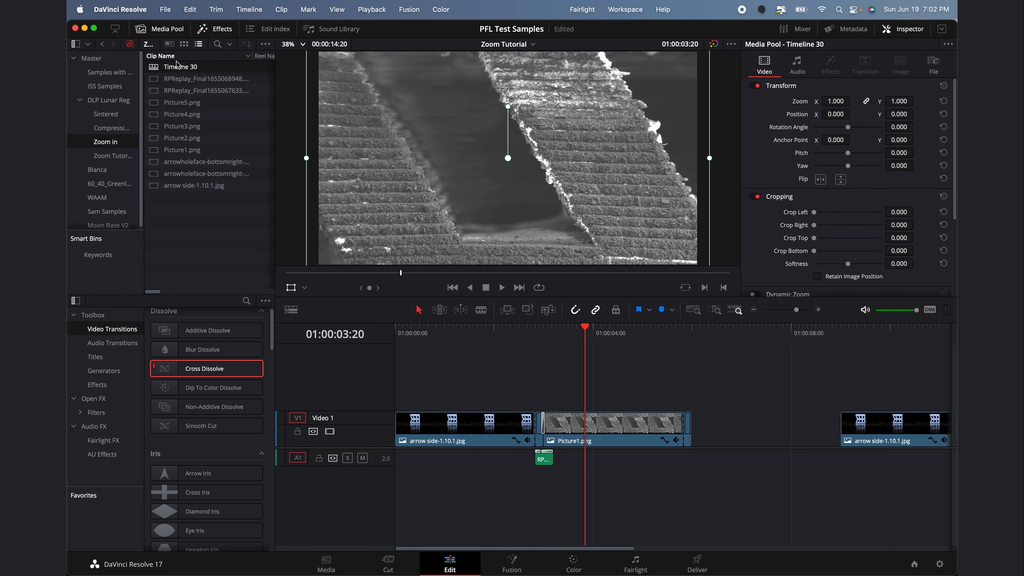
pyautogui.doubleClick(177, 65)
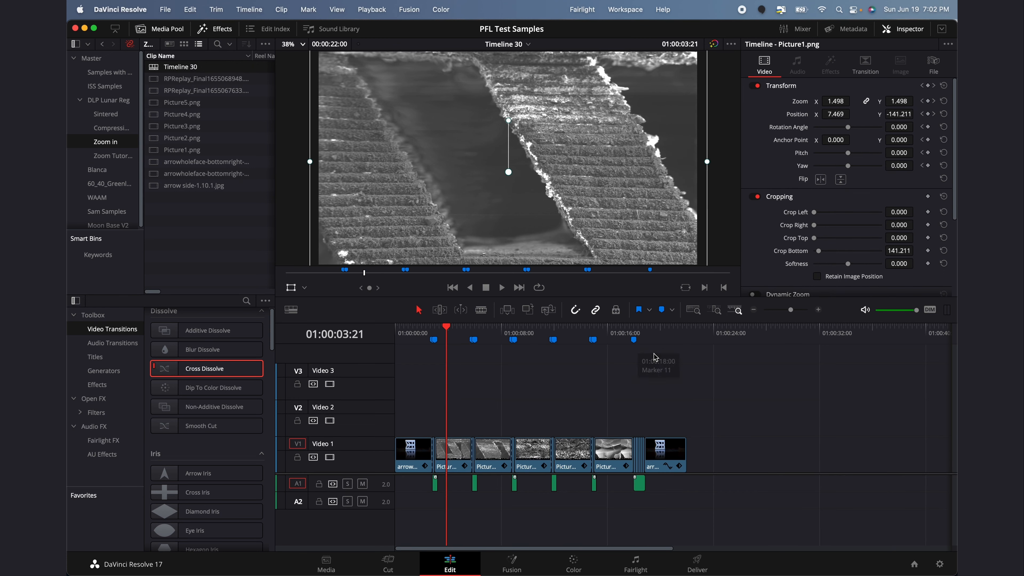
pyautogui.moveTo(650, 335); pyautogui.dragTo(560, 340)
pyautogui.press('space')
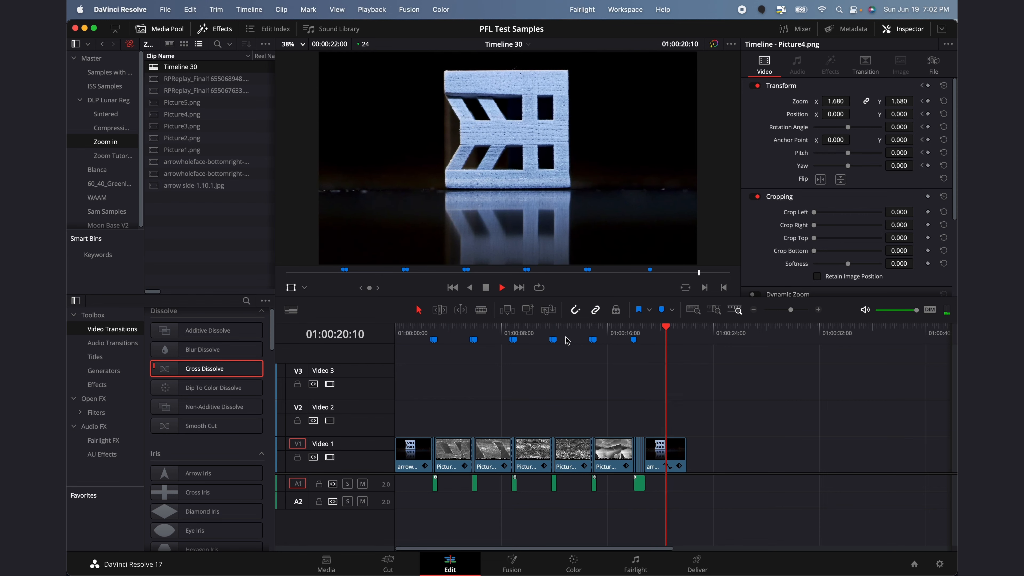
pyautogui.press('space')
# - Examine the zoom-in transition from Picture4 into Picture5 frame by frame up to 01:00:14:23
pyautogui.click(818, 309)
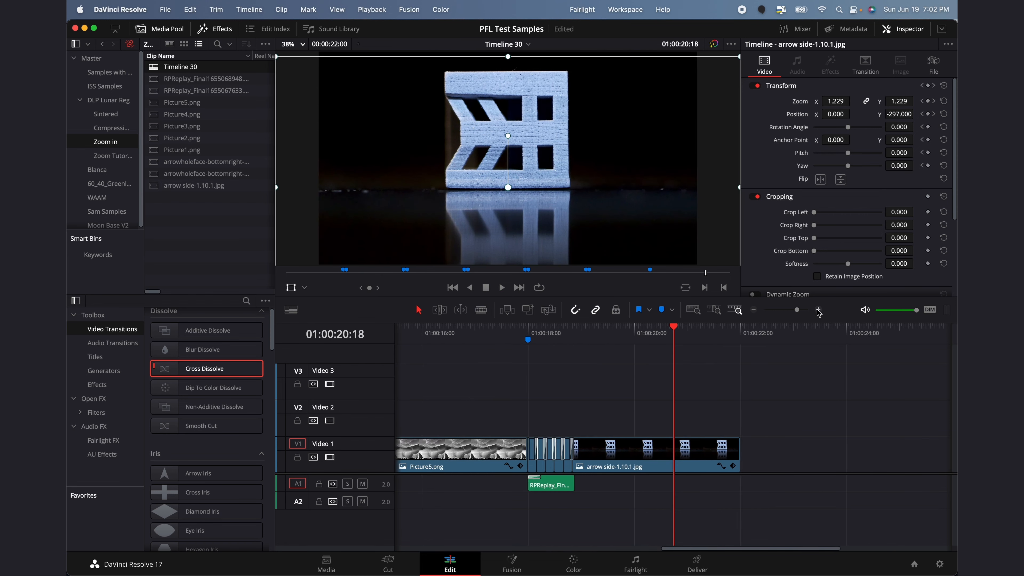
pyautogui.click(818, 309)
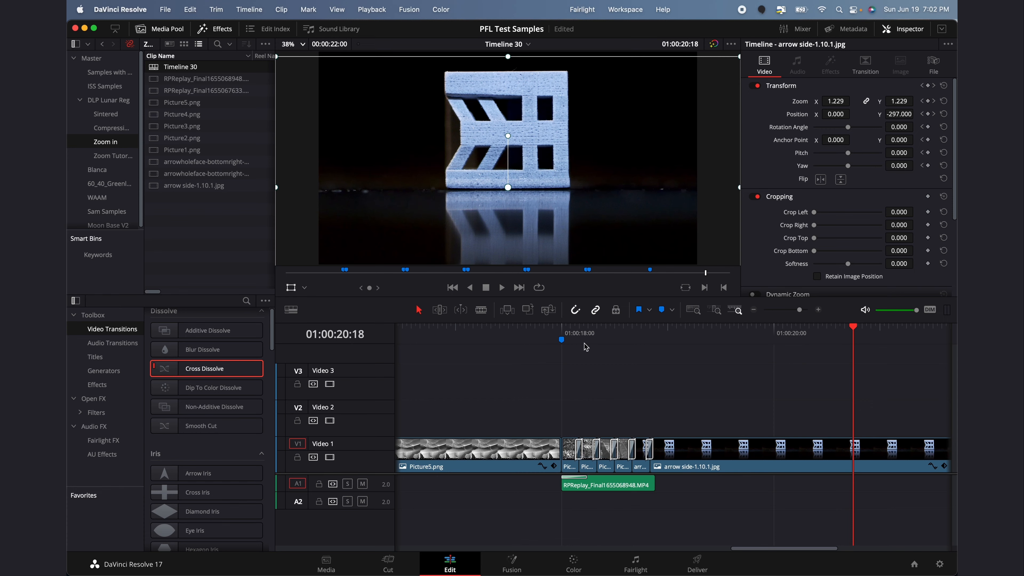
pyautogui.hscroll(-10, 585, 347)
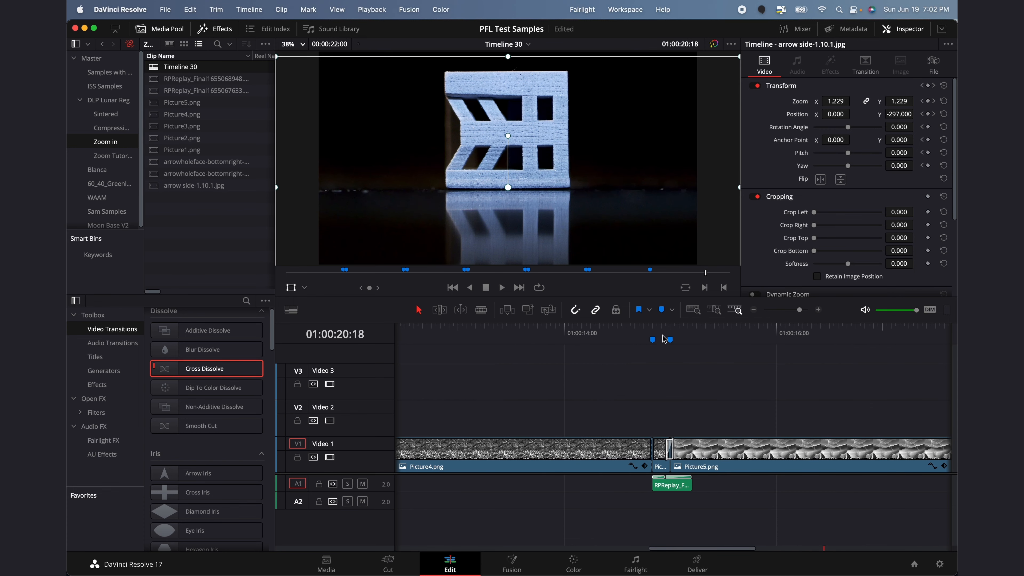
pyautogui.click(652, 340)
pyautogui.press('Right')
pyautogui.press('Right')
pyautogui.press('Right')
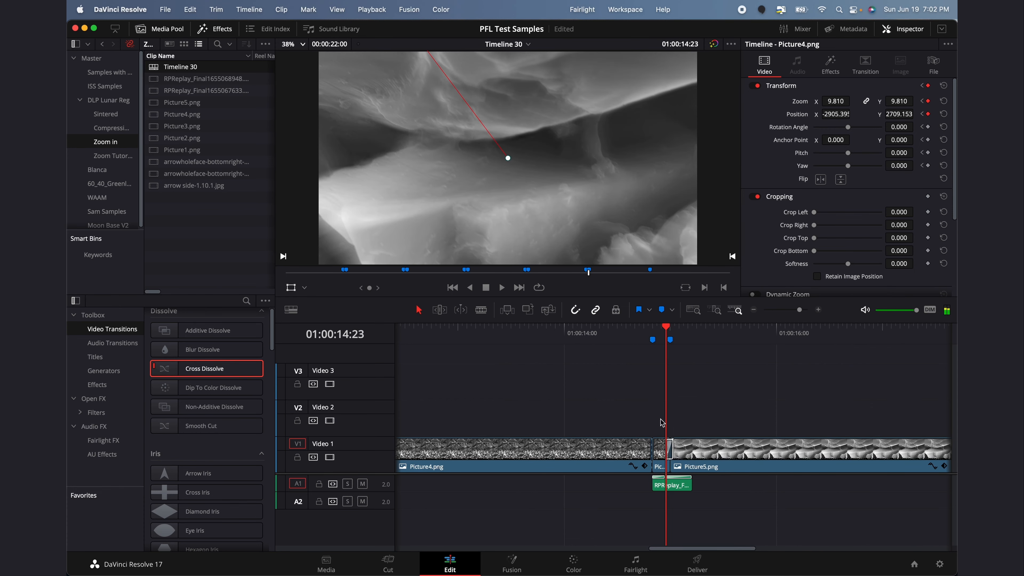
# - Step through the start of the zoom-out sequence after Picture5 up to 01:00:18:02
pyautogui.hscroll(10, 671, 480)
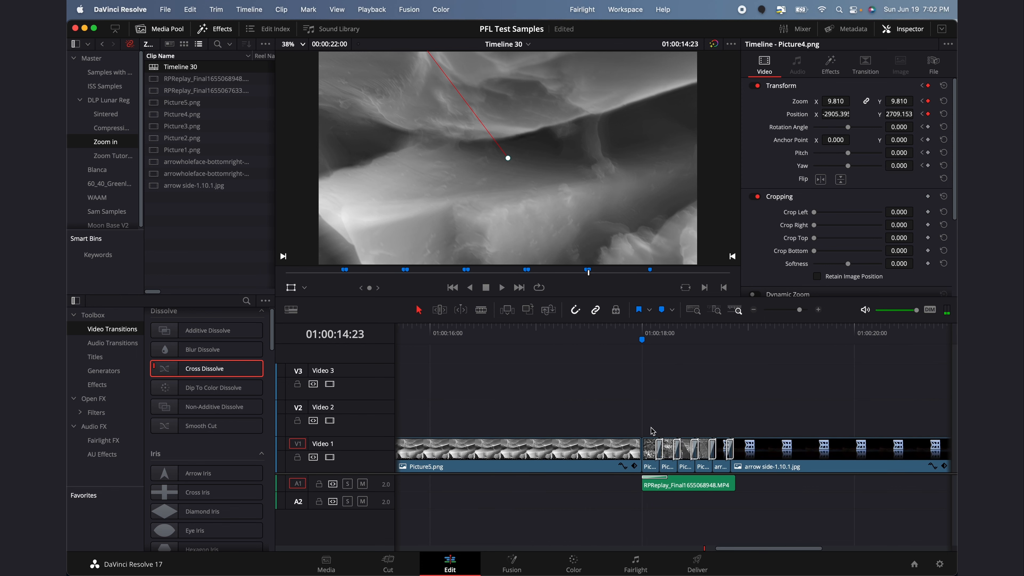
pyautogui.click(620, 337)
pyautogui.press('Right')
pyautogui.press('Right')
pyautogui.press('Right')
pyautogui.press('Right')
pyautogui.press('Right')
pyautogui.press('Right')
pyautogui.press('Right')
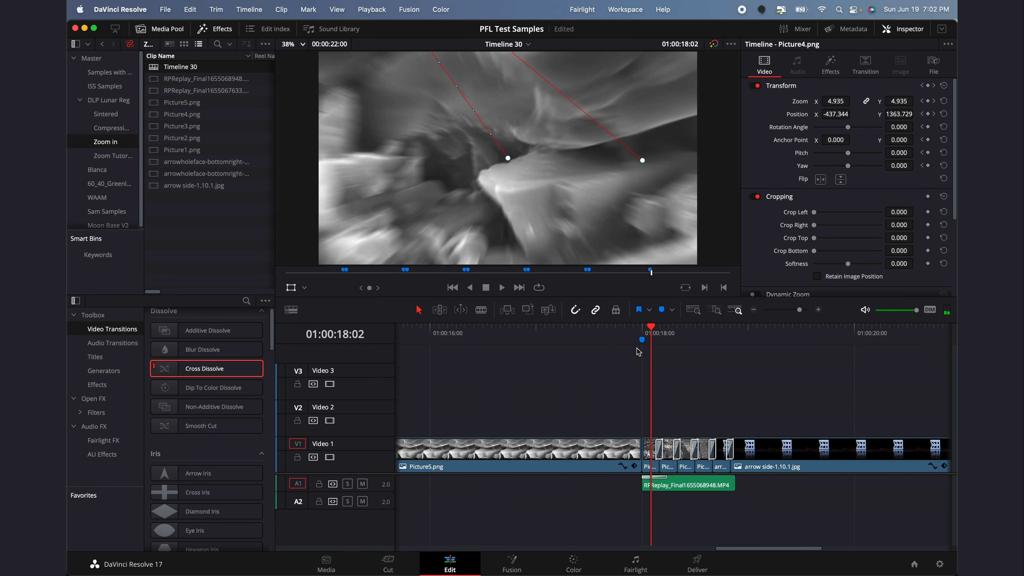
# - Return to the Picture4 to Picture5 transition and step through it from Marker 9 to Marker 10
pyautogui.moveTo(629, 337); pyautogui.dragTo(615, 337)
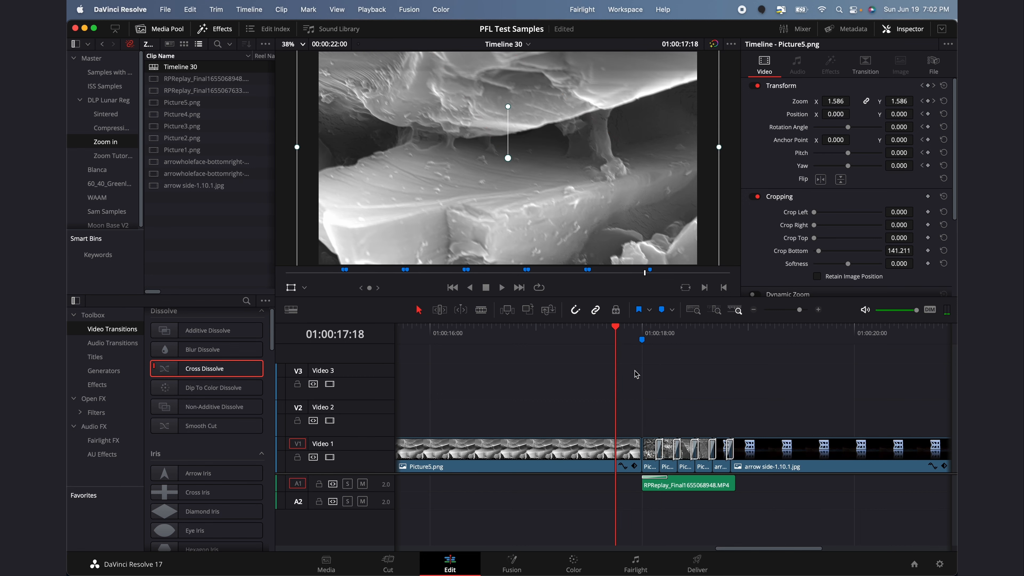
pyautogui.hscroll(-5, 637, 374)
pyautogui.click(569, 339)
pyautogui.press('Right')
pyautogui.press('Right')
pyautogui.press('Right')
pyautogui.press('Right')
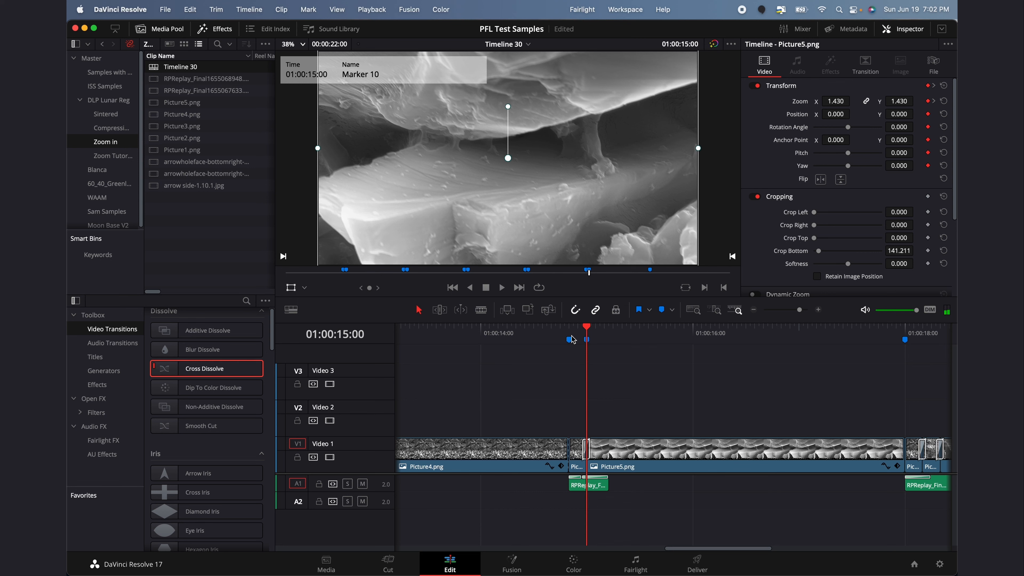
# - Step frame by frame from 01:00:14:11 in Picture4 through the short zoom piece to 01:00:15:00
pyautogui.moveTo(573, 340); pyautogui.dragTo(530, 340)
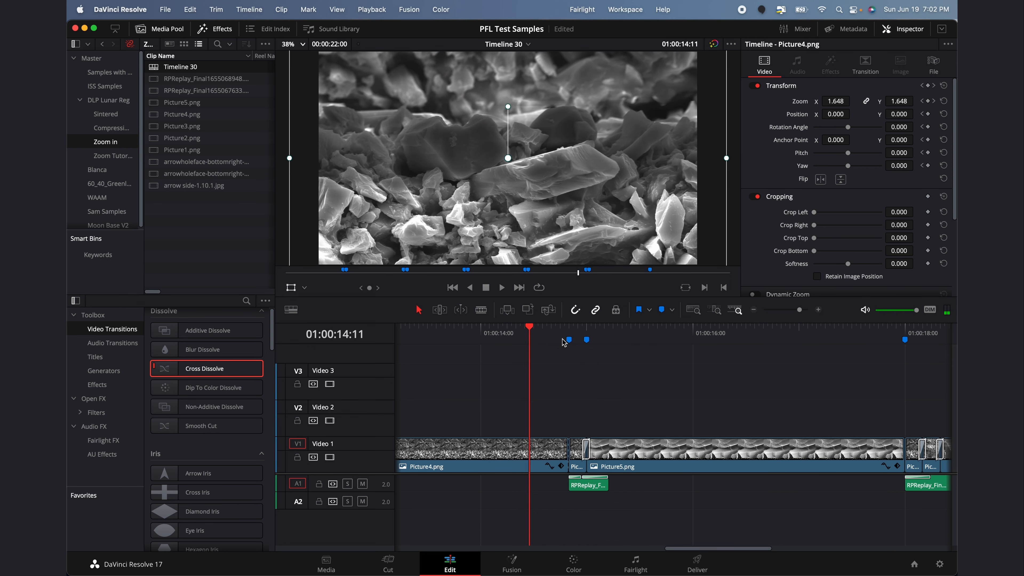
pyautogui.press('Right')
pyautogui.press('Right')
pyautogui.press('Right')
pyautogui.press('Right')
pyautogui.press('Right')
pyautogui.press('Right')
pyautogui.press('Right')
pyautogui.press('Right')
pyautogui.press('Right')
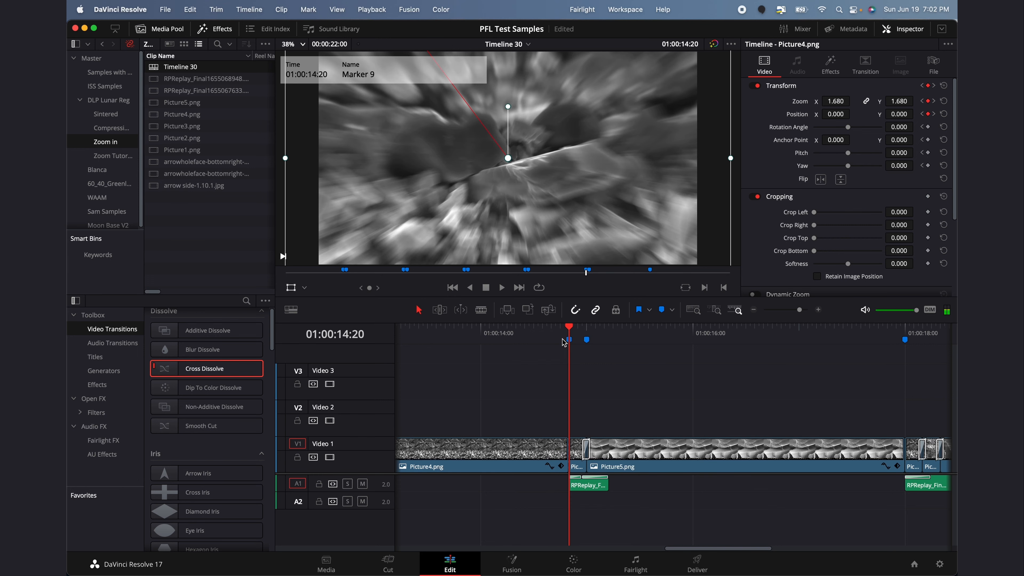
pyautogui.press('Right')
pyautogui.press('Right')
pyautogui.press('Right')
pyautogui.press('Right')
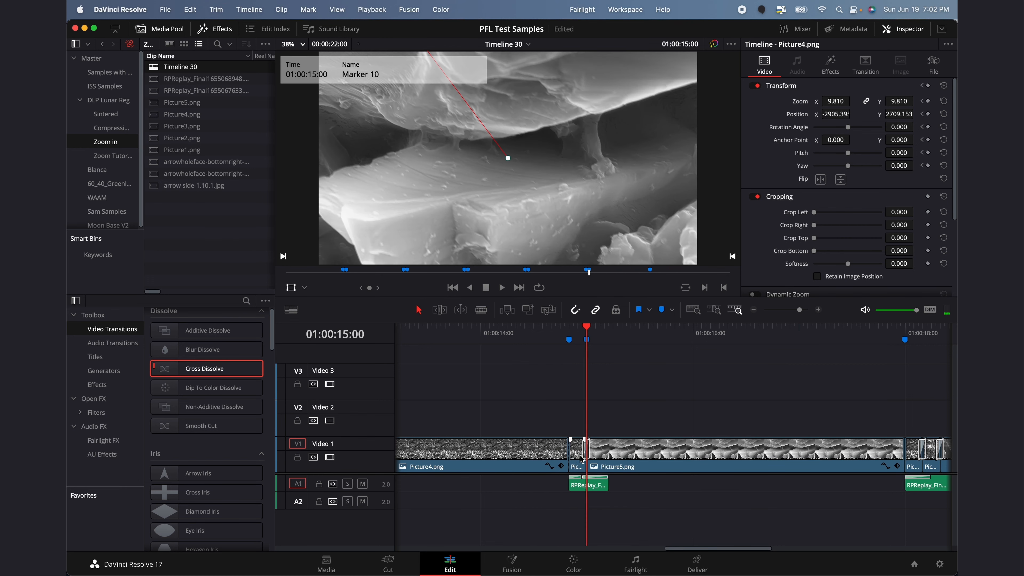
# - Select the short Picture4 piece starting at Marker 11 and inspect its transform keyframe at 01:00:18:04
pyautogui.hscroll(5, 647, 444)
pyautogui.click(765, 334)
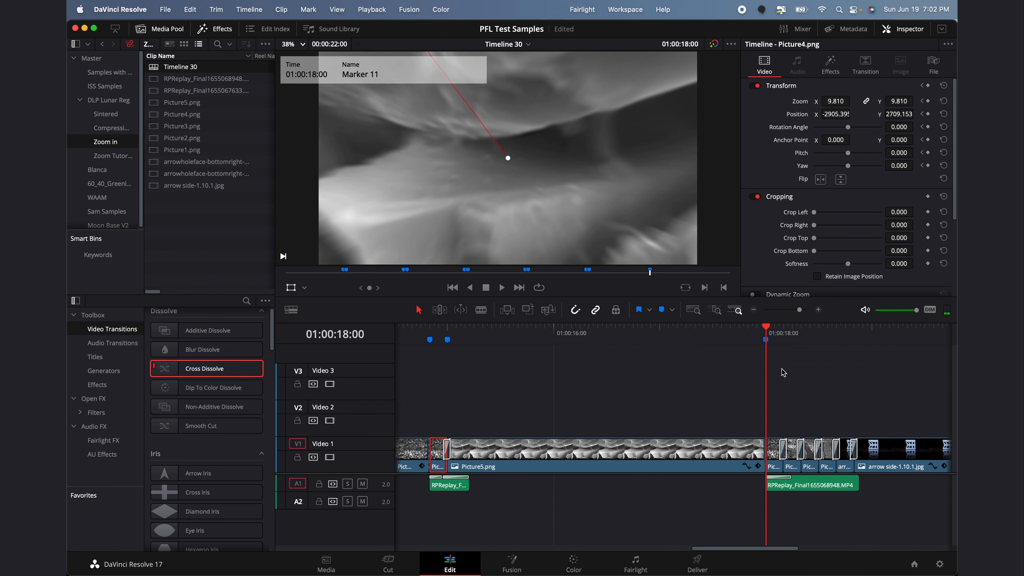
pyautogui.click(775, 468)
pyautogui.press('space')
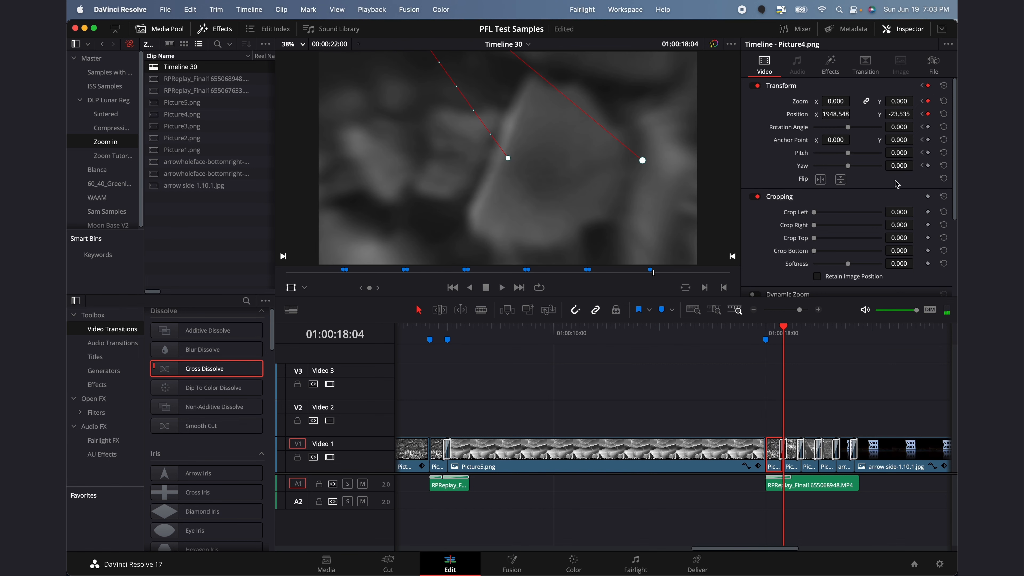
# - Compare the short Picture4 piece's zoom and position keyframes at Marker 11 with those at 01:00:18:04
pyautogui.hscroll(-8, 646, 383)
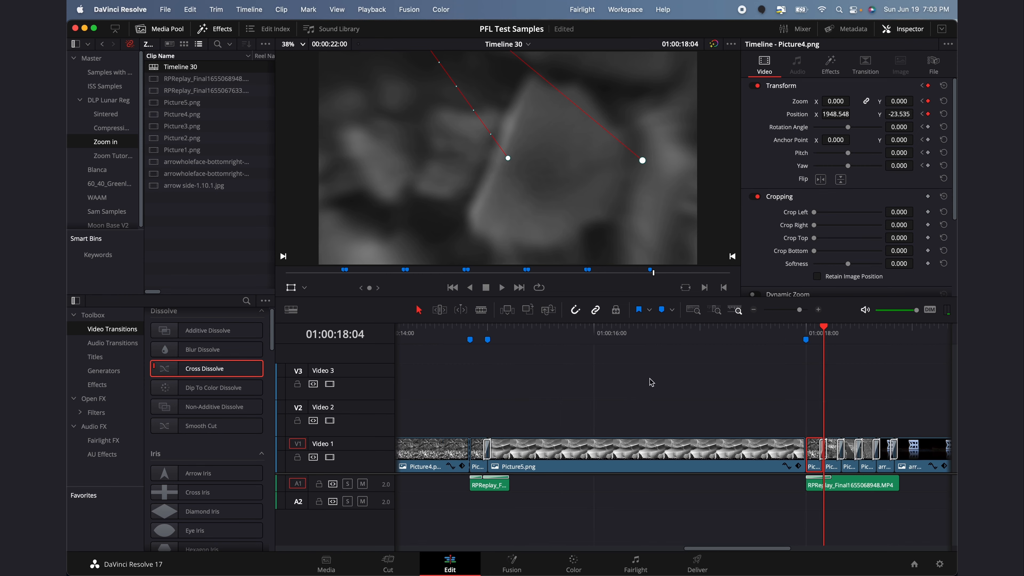
pyautogui.click(509, 334)
pyautogui.moveTo(509, 335); pyautogui.dragTo(488, 335)
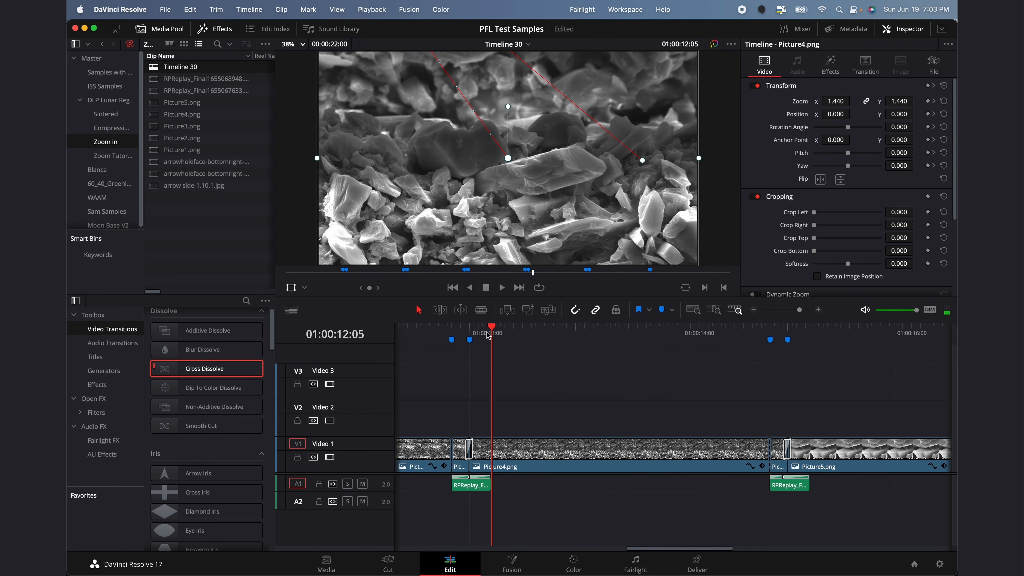
pyautogui.hscroll(10, 653, 377)
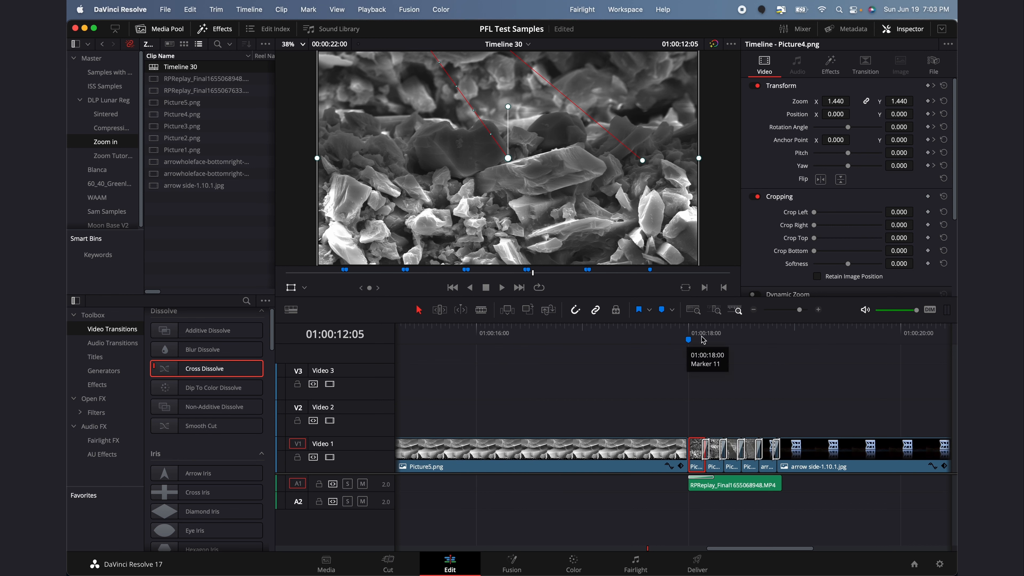
pyautogui.click(658, 340)
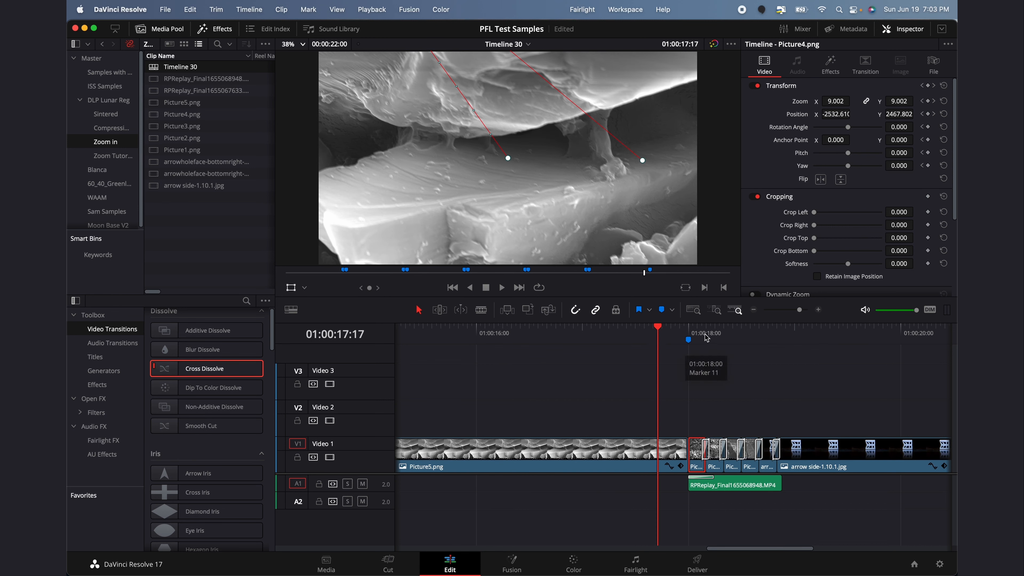
pyautogui.click(688, 339)
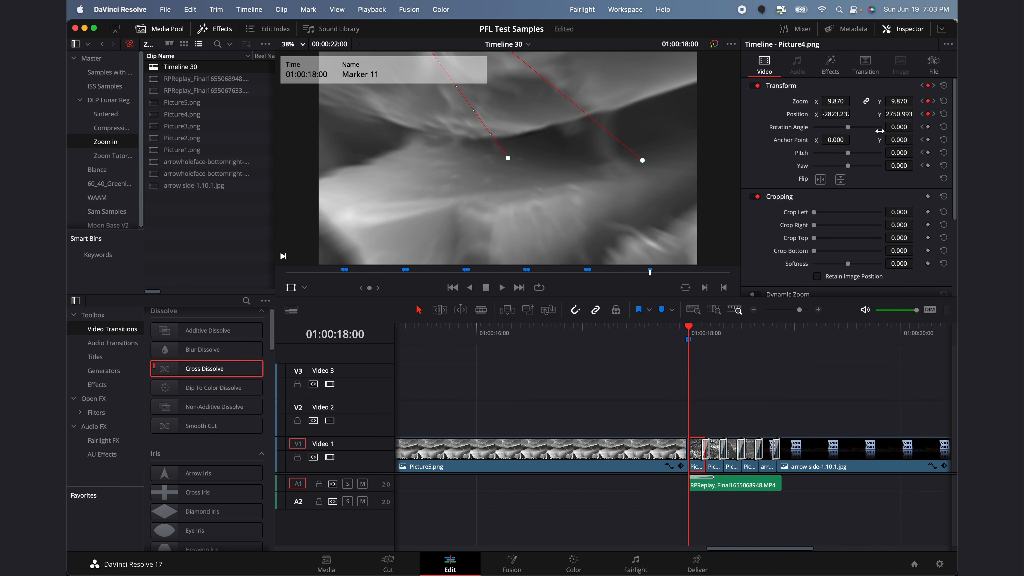
pyautogui.press('Right')
pyautogui.press('Right')
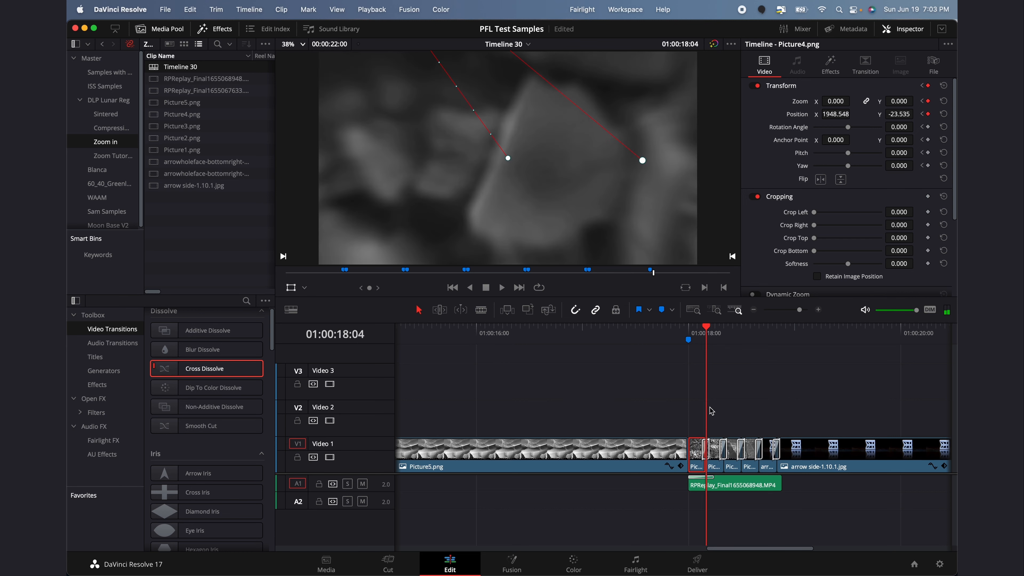
# - Compare the short Picture4 piece's zoom and position values at 01:00:18:03 and 01:00:18:04
pyautogui.press('Left')
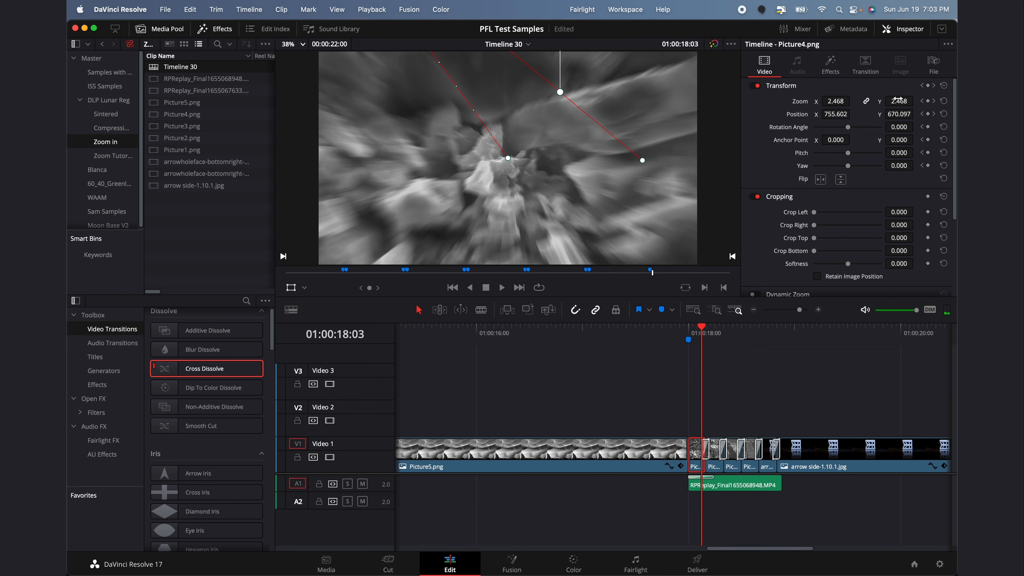
pyautogui.press('Right')
pyautogui.press('Left')
# - Return to Marker 11 and step frame by frame through the short zoom-out pieces to 01:00:18:21
pyautogui.moveTo(708, 337); pyautogui.dragTo(679, 337)
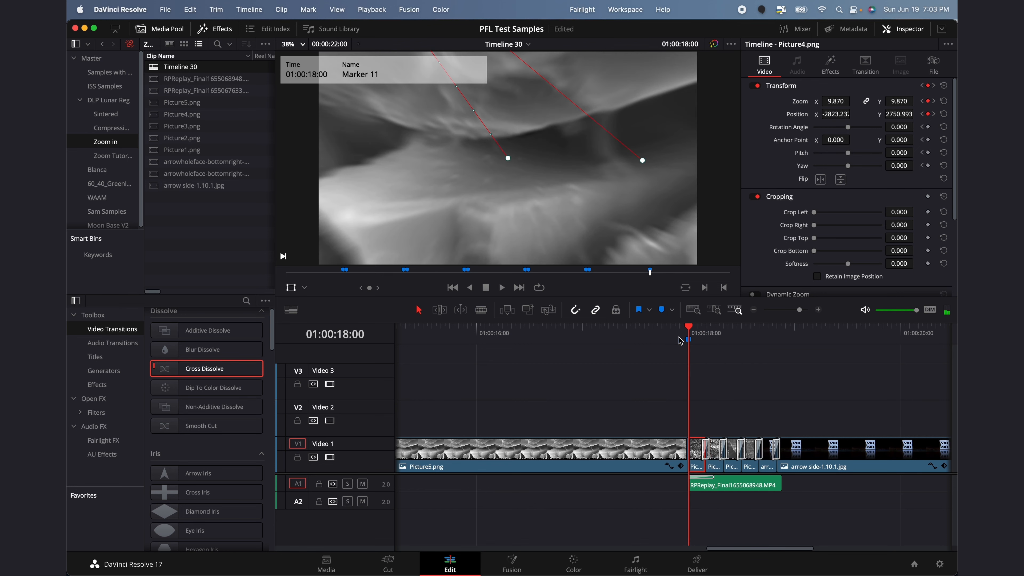
pyautogui.press('space')
pyautogui.click(687, 341)
pyautogui.press('Right')
pyautogui.press('Right')
pyautogui.press('Right')
pyautogui.press('Right')
pyautogui.press('Right')
pyautogui.press('Right')
pyautogui.press('Right')
pyautogui.press('Right')
pyautogui.press('Right')
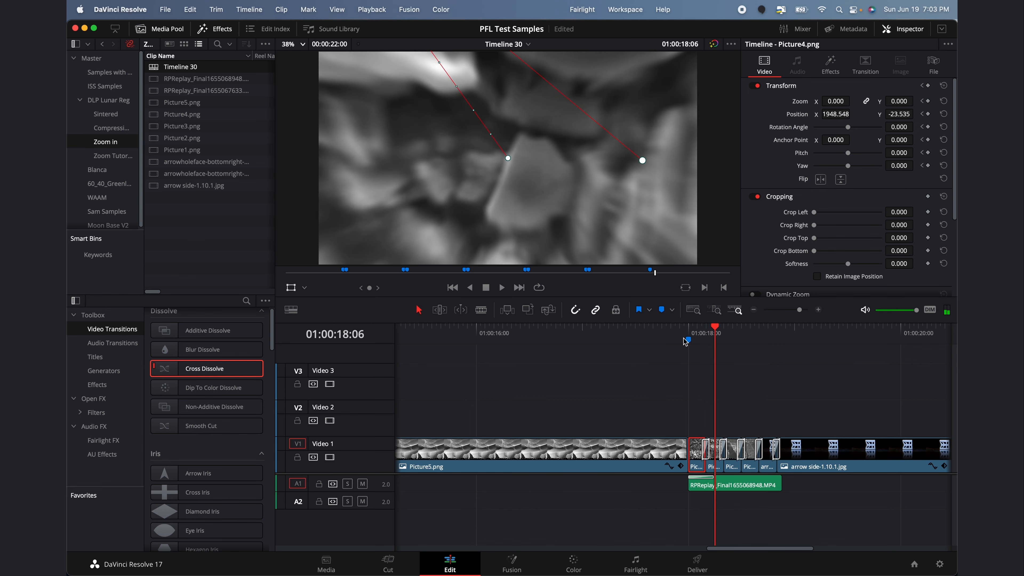
pyautogui.press('Right')
pyautogui.press('Right')
pyautogui.press('Right')
pyautogui.press('Right')
pyautogui.press('Right')
pyautogui.press('Right')
pyautogui.press('Right')
pyautogui.press('Right')
pyautogui.press('Right')
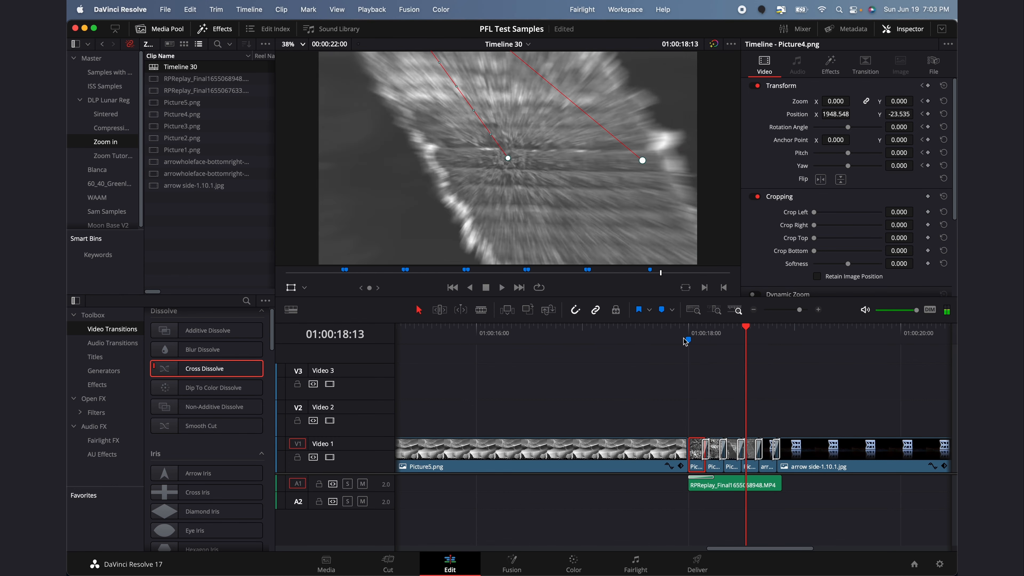
pyautogui.press('Right')
pyautogui.press('Right')
pyautogui.press('Right')
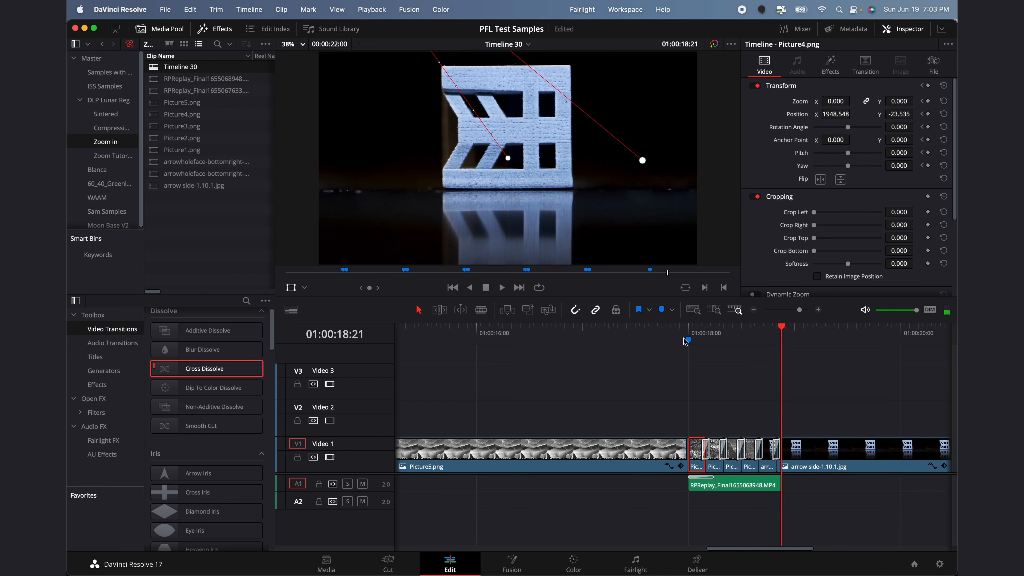
# - Recheck the last three frames before 01:00:18:21, and play the arrow side-1.10.1.jpg clip through to the timeline's end
pyautogui.press('Left')
pyautogui.press('Left')
pyautogui.press('Left')
pyautogui.press('Right')
pyautogui.press('Right')
pyautogui.press('Right')
pyautogui.hscroll(10, 684, 354)
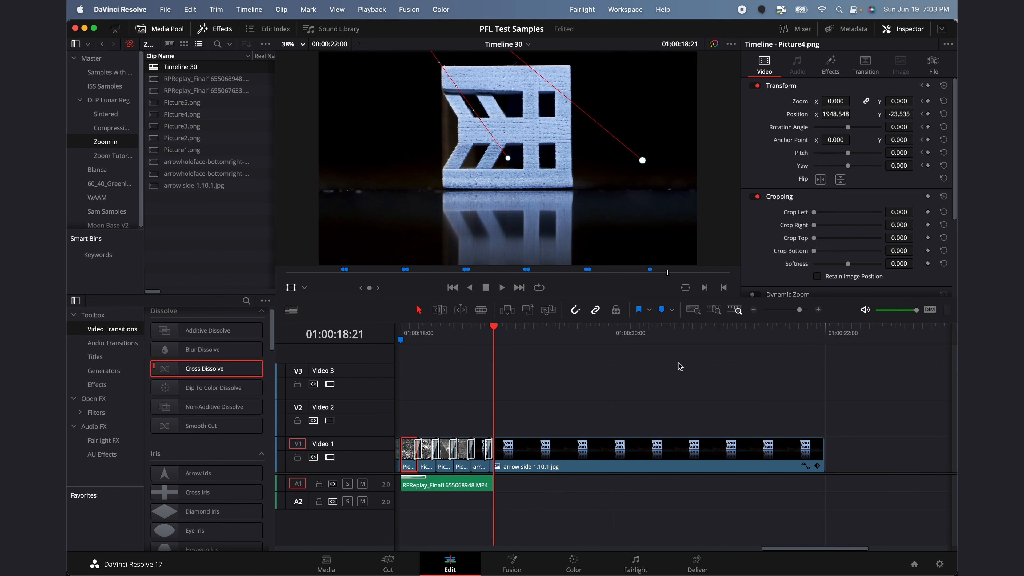
pyautogui.press('space')
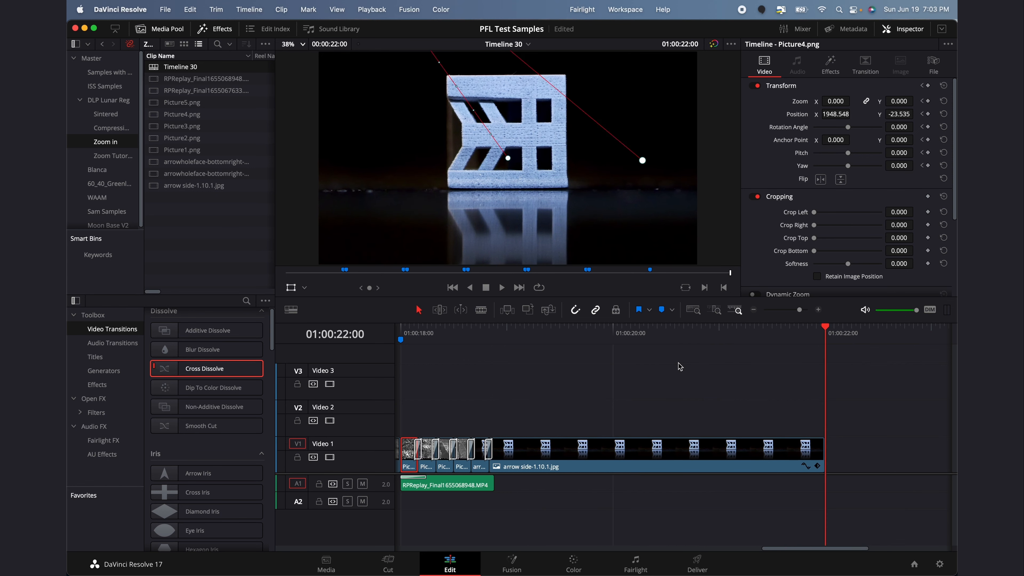
# - Replay the reverse zoom-out from 01:00:17:15 in Picture5 into the arrow side-1.10.1.jpg clip
pyautogui.hscroll(-5, 680, 366)
pyautogui.click(473, 337)
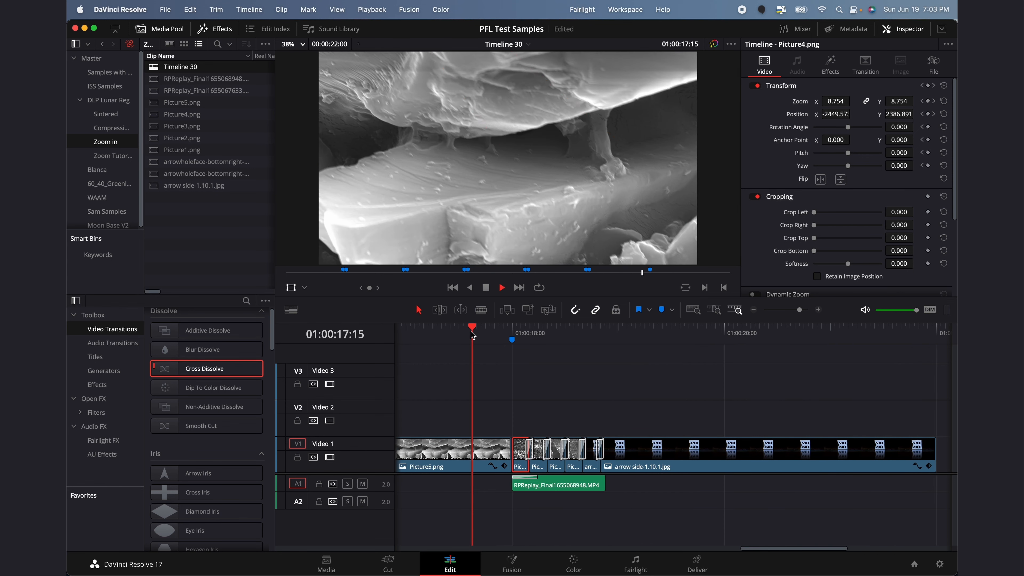
pyautogui.press('space')
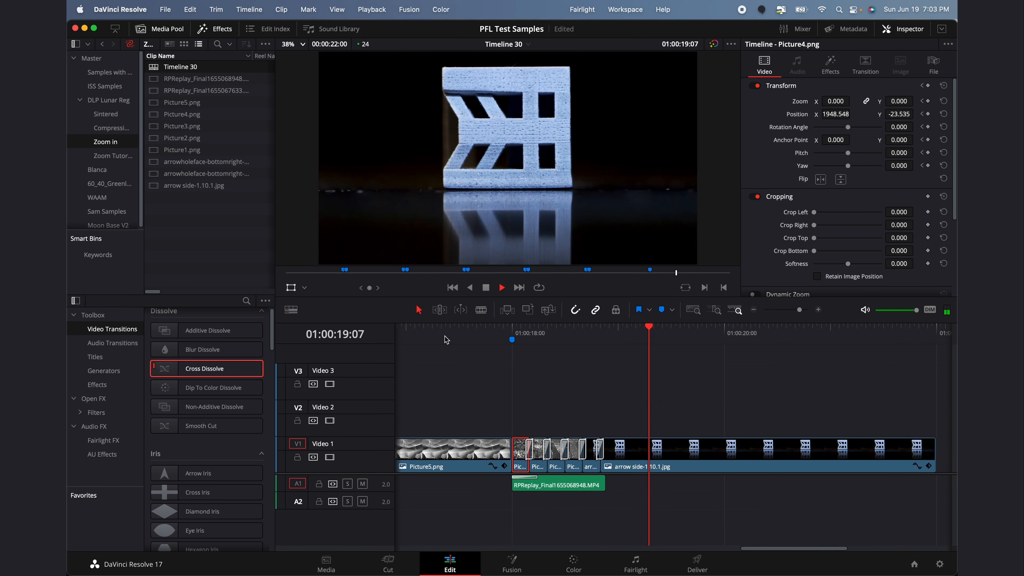